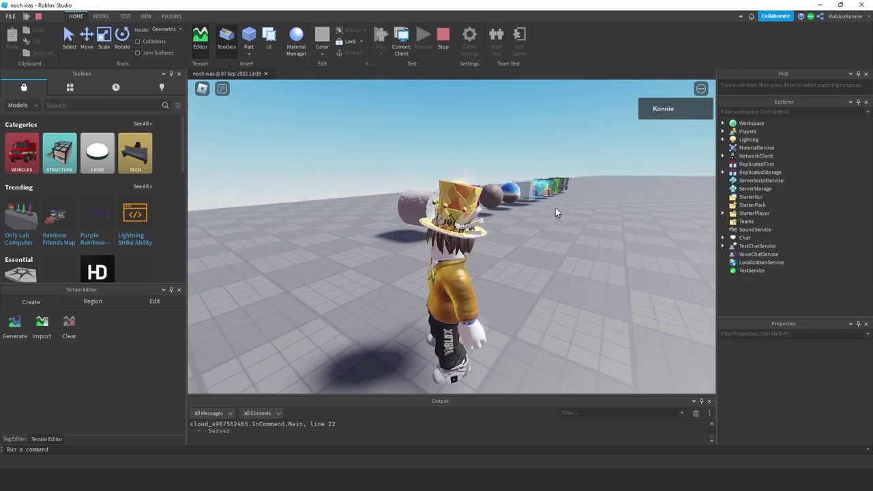
# Step: Walk past the row of material sample shapes and examine the white limestone cylinder from different sides
pyautogui.press('s')
pyautogui.moveTo(556, 208); pyautogui.dragTo(555, 208, button='right')
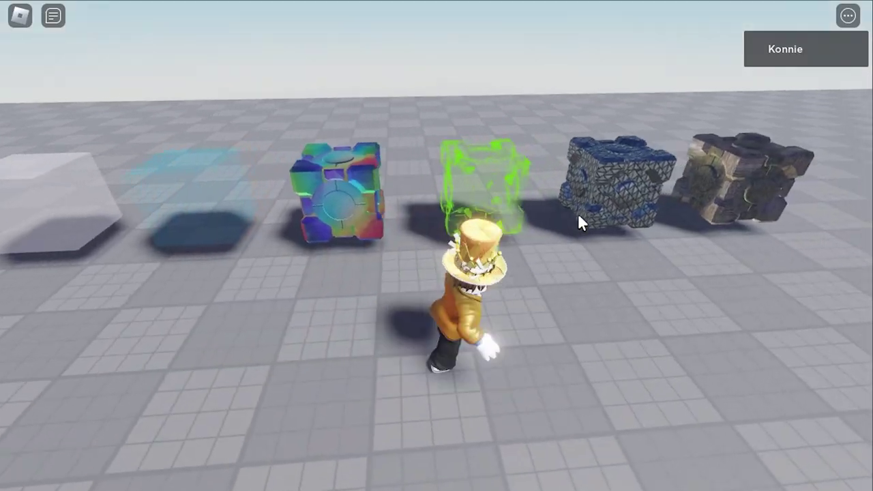
pyautogui.press('a')
pyautogui.press('a')
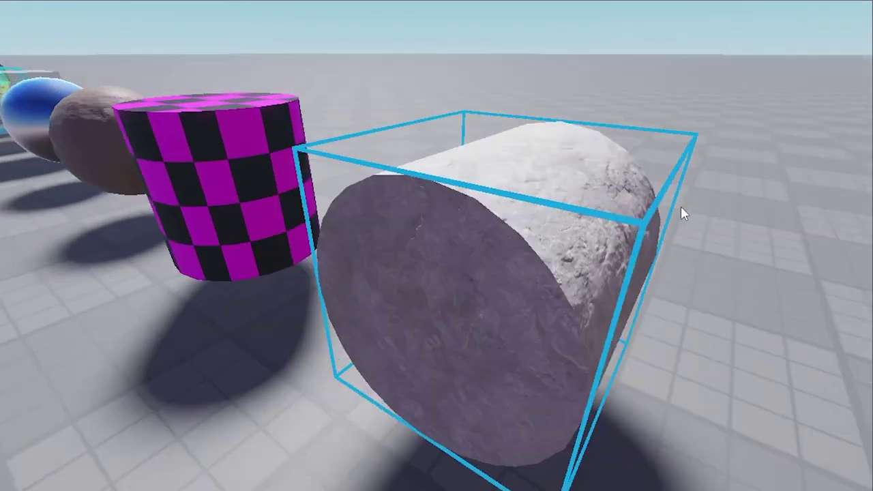
pyautogui.moveTo(682, 211); pyautogui.dragTo(681, 208, button='right')
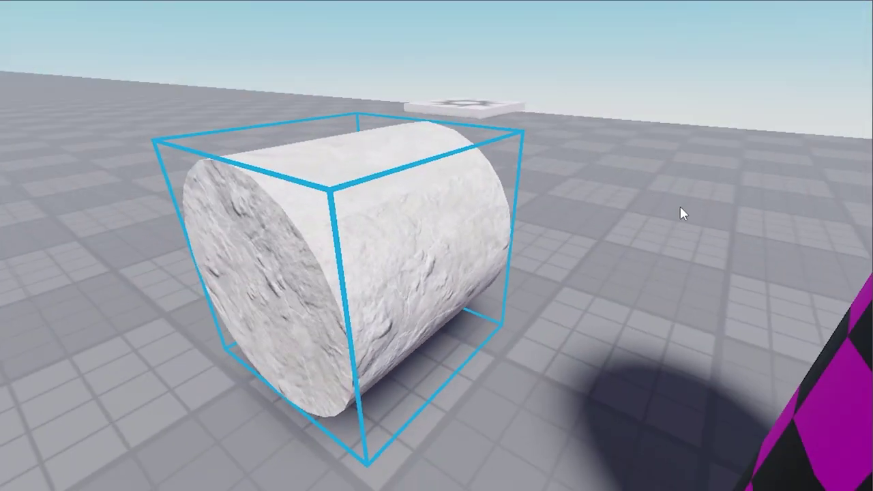
pyautogui.moveTo(511, 167)
pyautogui.mouseDown(button='right')
pyautogui.moveTo(514, 159)
pyautogui.moveTo(516, 176)
pyautogui.mouseUp(button='right')
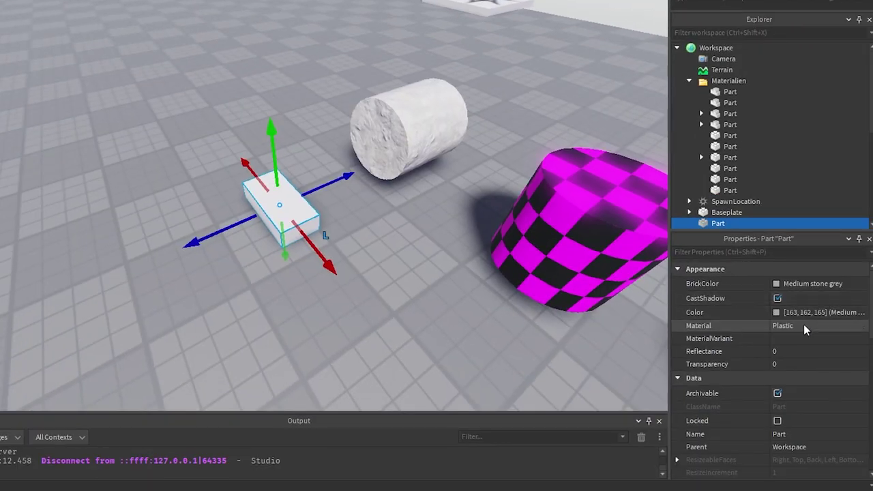
# Step: Set the new block part's material to Limestone and focus the view on the part
pyautogui.click(715, 326)
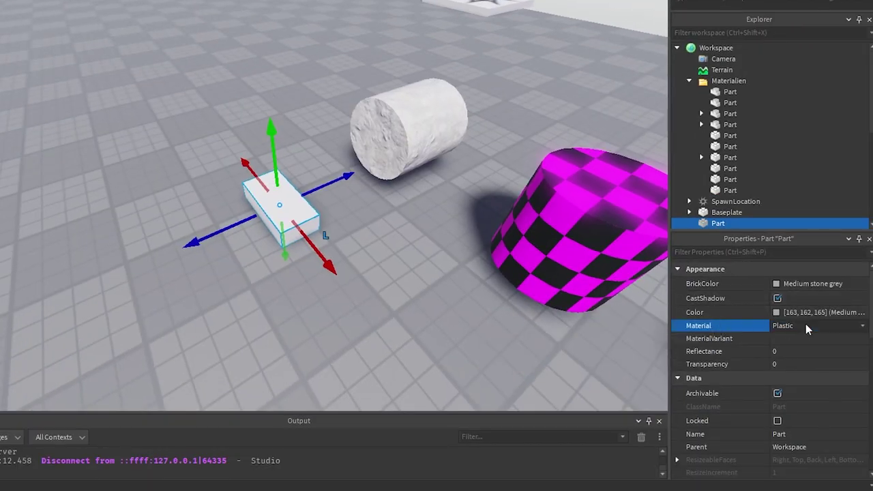
pyautogui.click(806, 324)
pyautogui.press('l')
pyautogui.press('i')
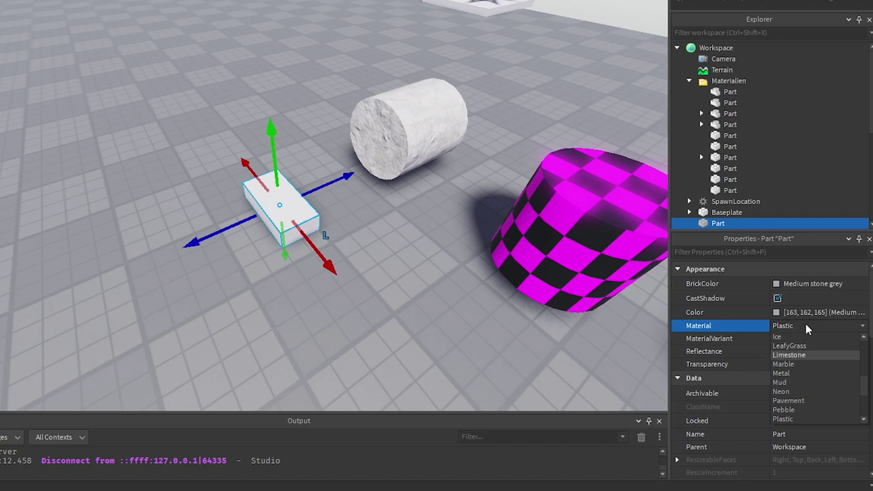
pyautogui.press('Return')
pyautogui.press('f')
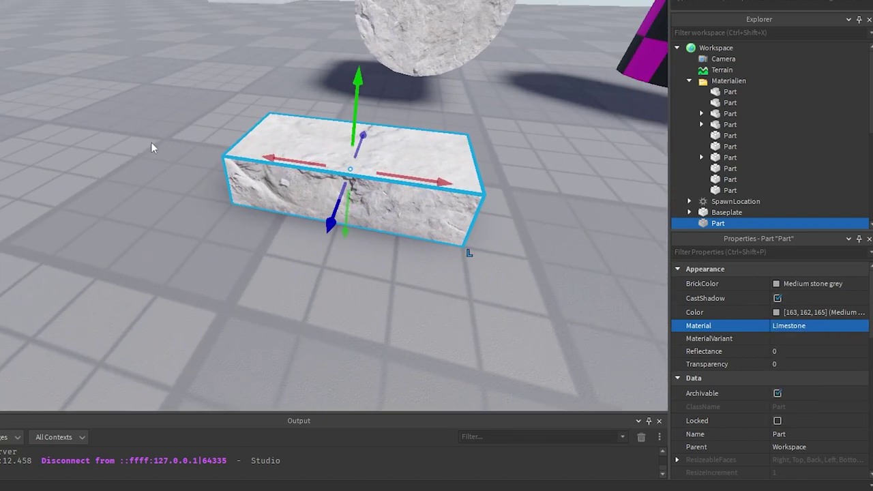
# Step: Change the limestone part's Shape to Cylinder
pyautogui.moveTo(151, 142); pyautogui.dragTo(187, 123, button='right')
pyautogui.scroll(-3, 731, 350)
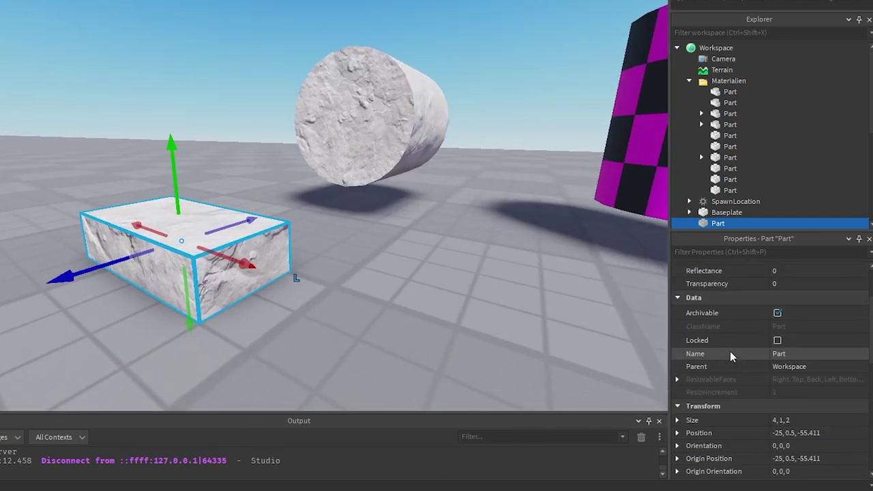
pyautogui.scroll(1, 733, 351)
pyautogui.scroll(-7, 733, 351)
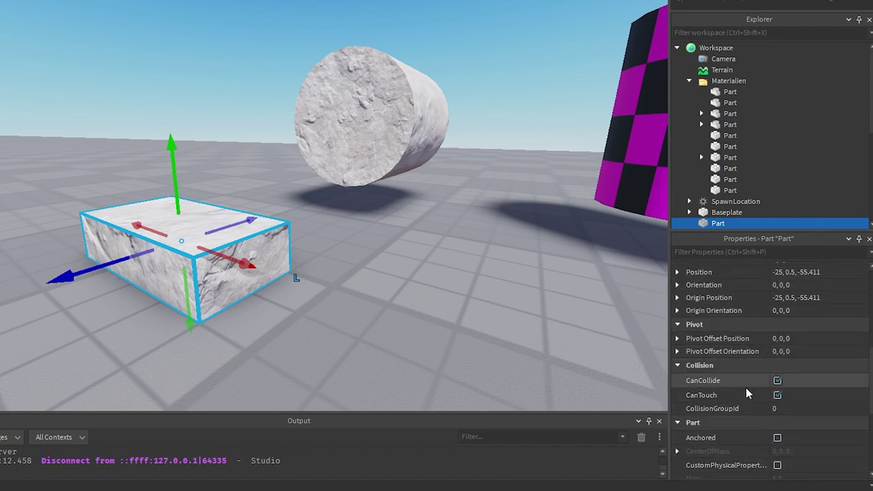
pyautogui.click(823, 358)
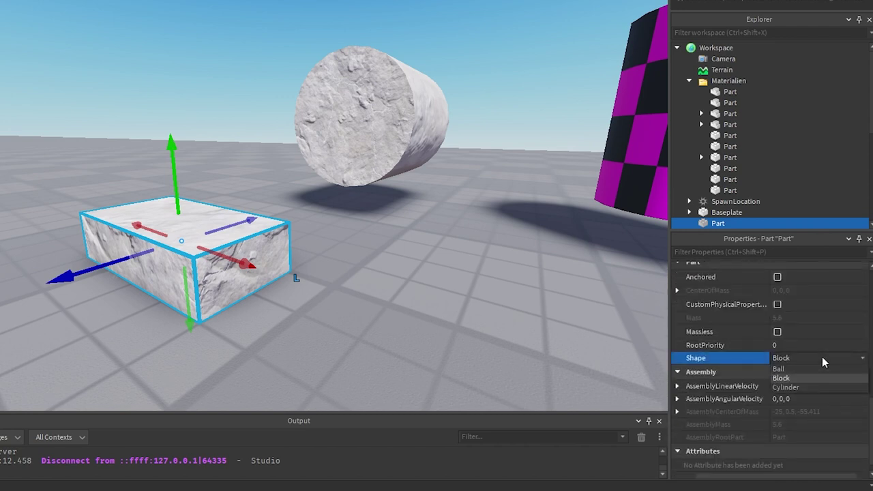
pyautogui.click(799, 384)
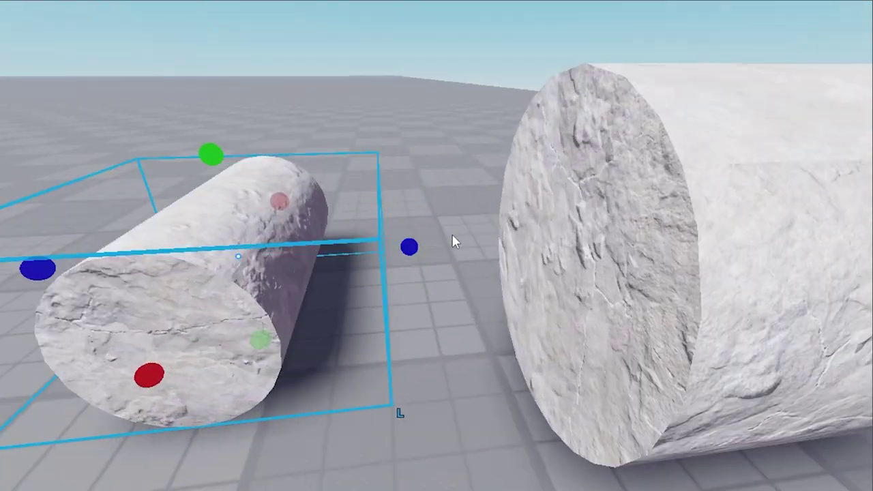
# Step: Scale the new limestone cylinder narrower across its width so its bounding box fits the round shape, and deselect it
pyautogui.moveTo(454, 242); pyautogui.dragTo(499, 250, button='right')
pyautogui.hotkey('ctrl', 'r')
pyautogui.moveTo(633, 305); pyautogui.dragTo(533, 280)
pyautogui.moveTo(534, 280); pyautogui.dragTo(534, 280, button='right')
pyautogui.scroll(2, 534, 280)
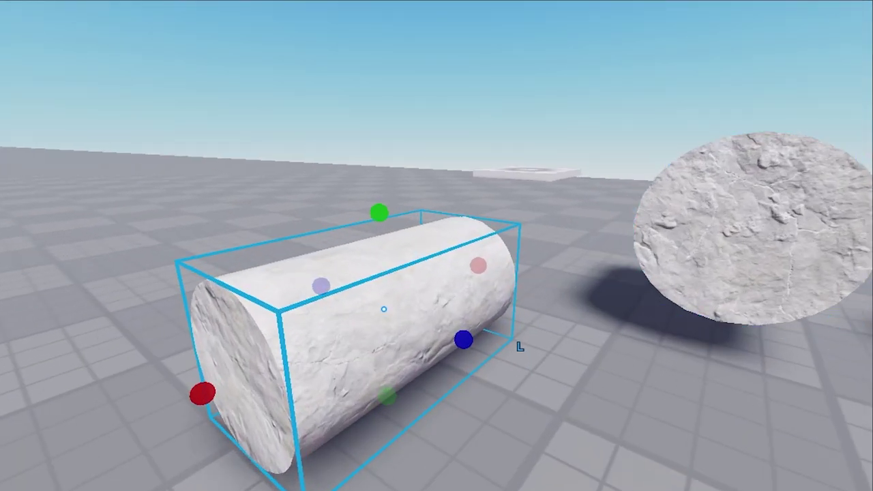
pyautogui.click(793, 328)
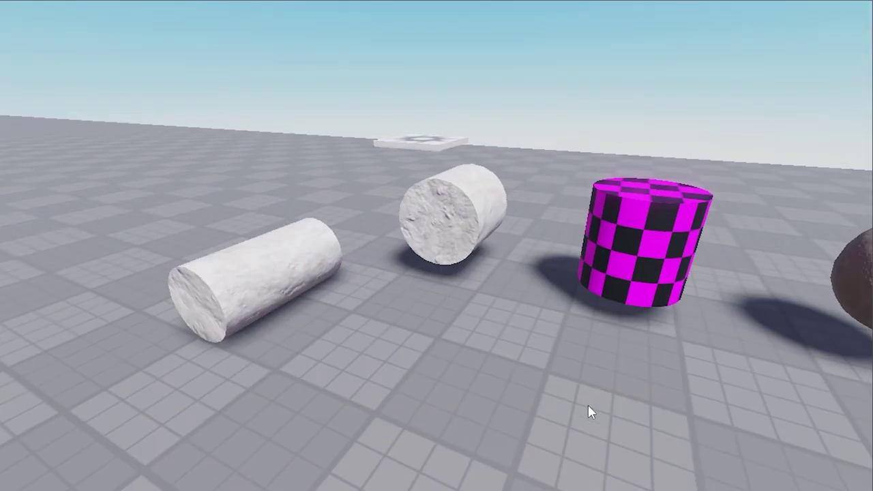
# Step: Duplicate the new limestone cylinder, placing the copy near the magenta checkered cylinder, and add a Texture object to the copy
pyautogui.click(462, 279)
pyautogui.moveTo(466, 192); pyautogui.dragTo(466, 192, button='right')
pyautogui.press('d')
pyautogui.press('a')
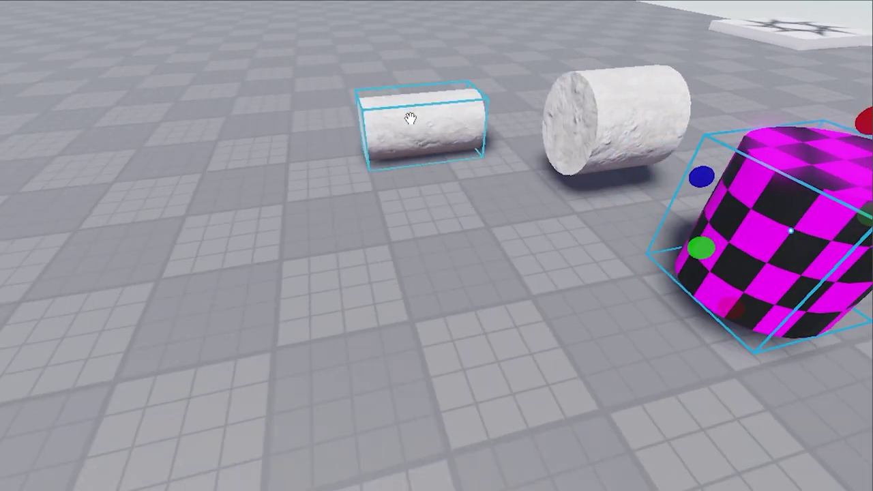
pyautogui.click(410, 119)
pyautogui.hotkey('ctrl', '2')
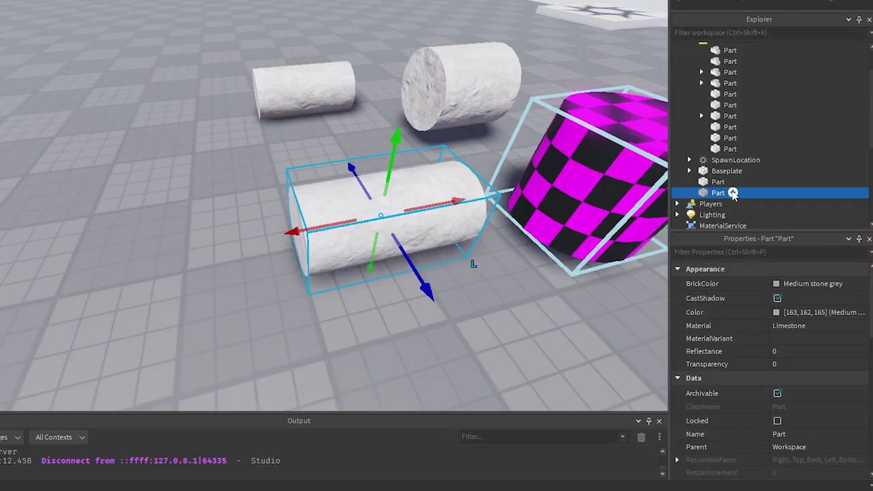
pyautogui.click(733, 193)
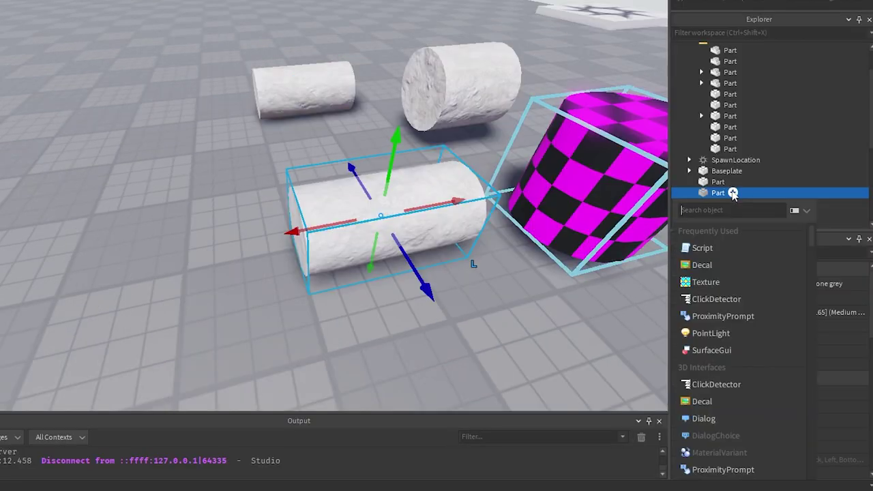
pyautogui.click(702, 284)
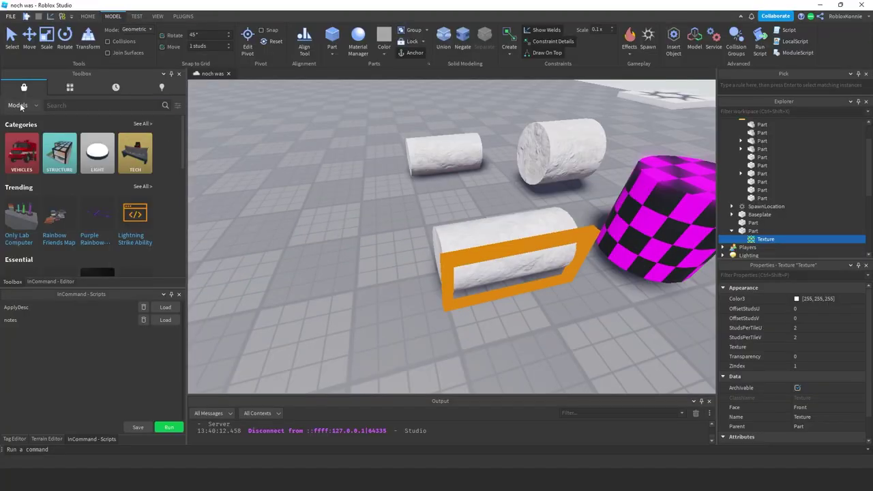
# Step: Search the toolbox images for "texture" and copy the asset ID of Carpet_Texture
pyautogui.click(19, 150)
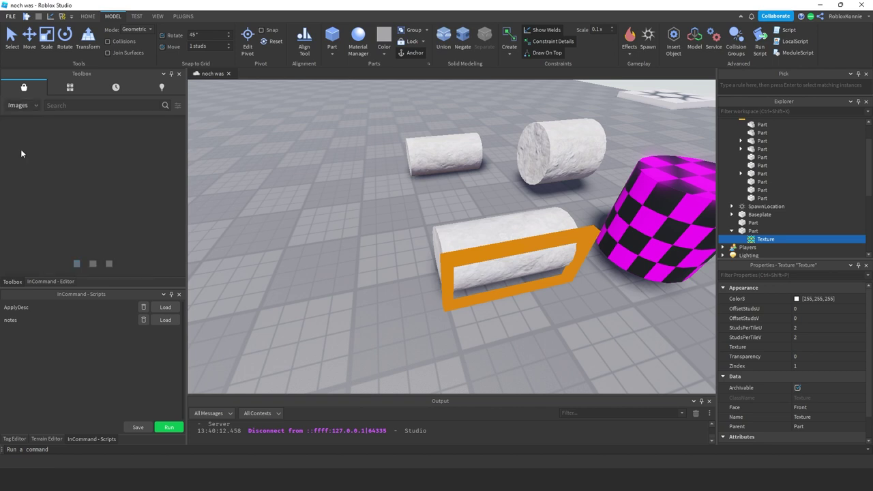
pyautogui.click(84, 105)
pyautogui.write('texture')
pyautogui.press('Return')
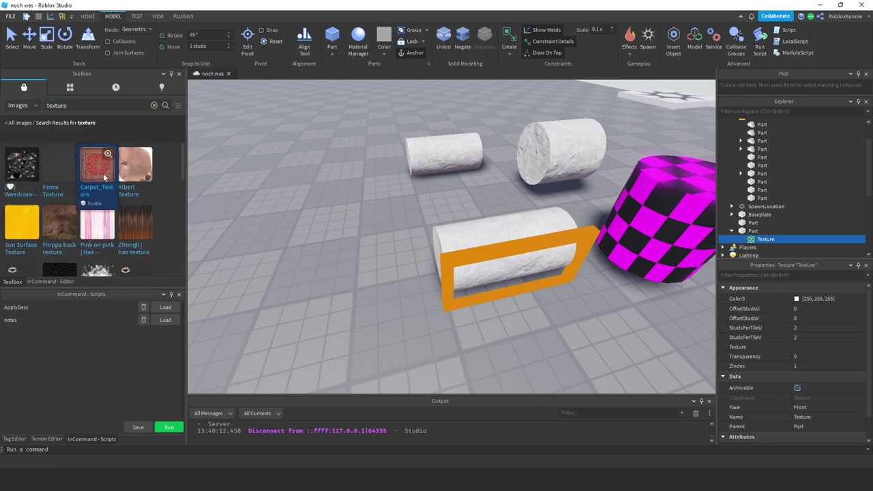
pyautogui.rightClick(100, 175)
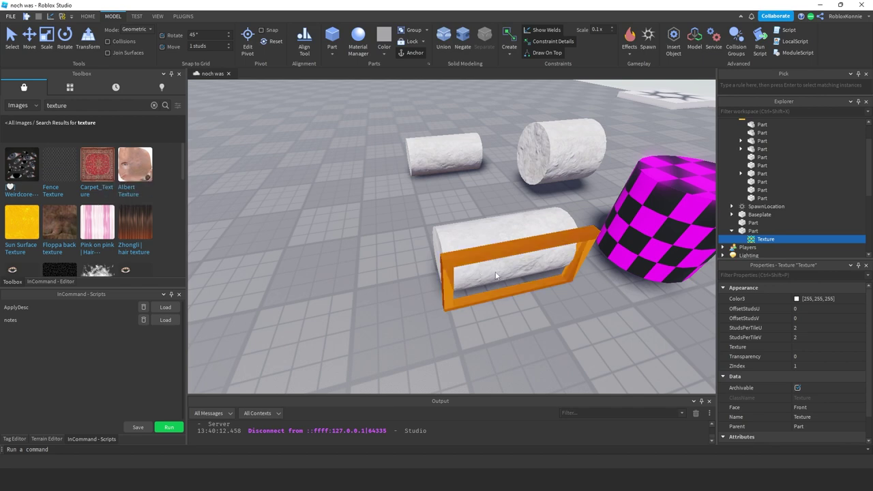
pyautogui.click(806, 346)
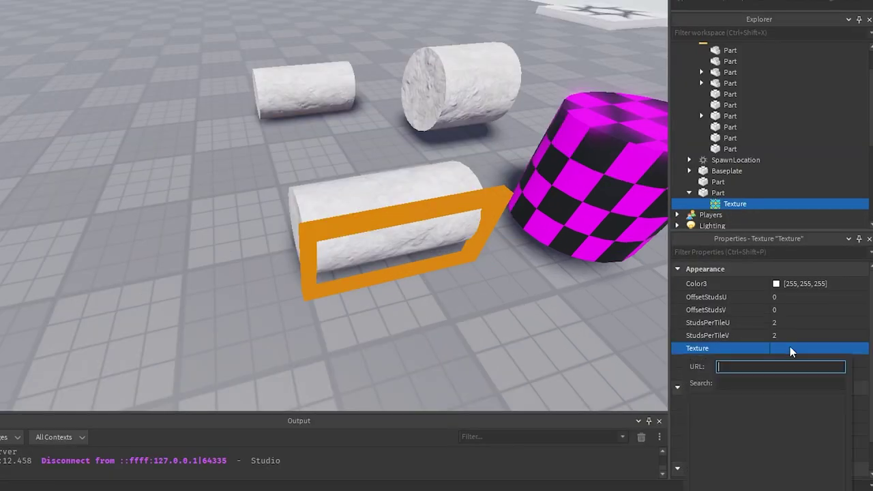
pyautogui.hotkey('ctrl', 'v')
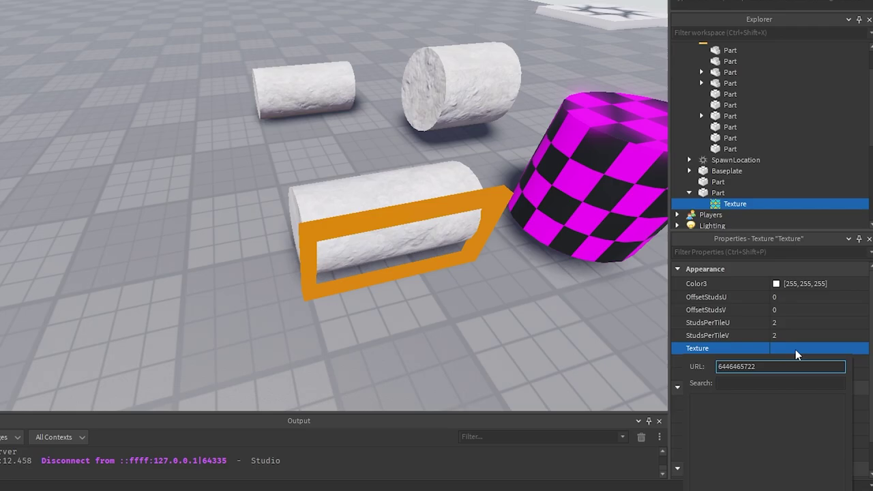
pyautogui.press('Return')
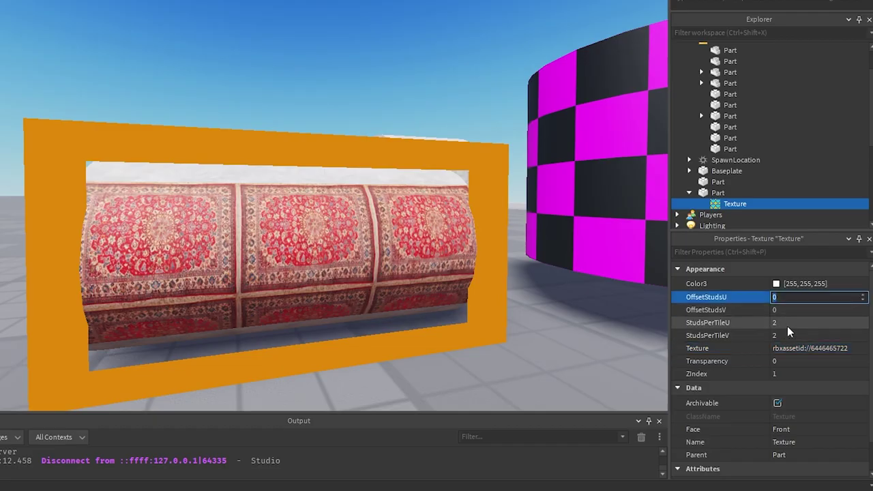
# Step: Try StudsPerTileU values of 5 and 7 on the carpet texture
pyautogui.click(788, 324)
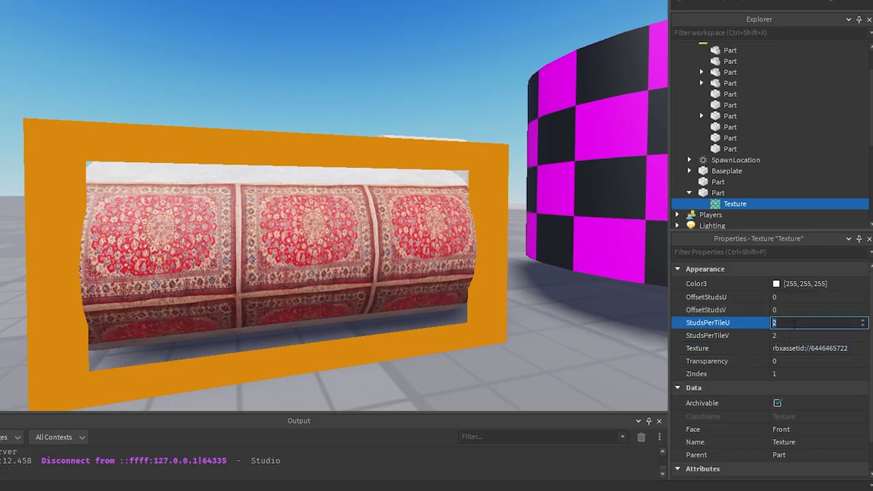
pyautogui.write('5')
pyautogui.press('Return')
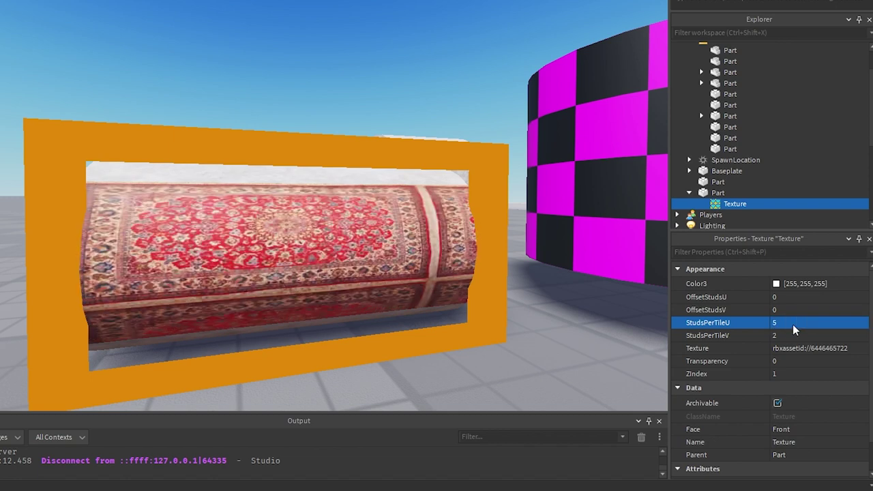
pyautogui.click(788, 323)
pyautogui.write('7')
pyautogui.press('Return')
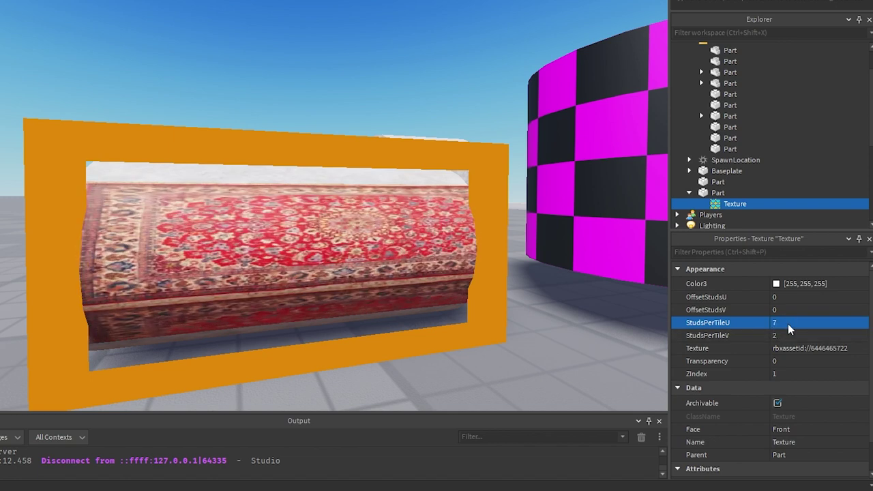
# Step: Set the carpet texture's StudsPerTileU to 6 and StudsPerTileV to 4
pyautogui.click(792, 323)
pyautogui.write('6')
pyautogui.click(797, 335)
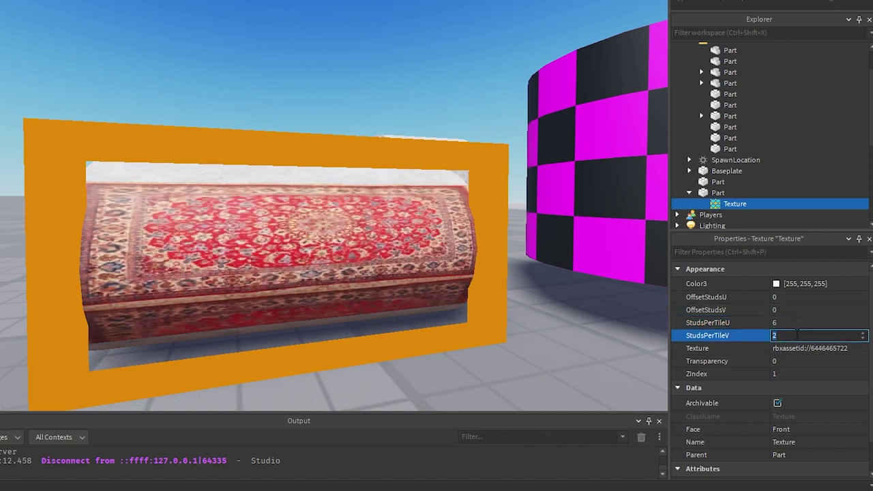
pyautogui.write('4')
pyautogui.press('Return')
# Step: Duplicate the carpet Texture object five times inside the cylinder part
pyautogui.moveTo(195, 246); pyautogui.dragTo(195, 247, button='right')
pyautogui.click(711, 215)
pyautogui.click(727, 205)
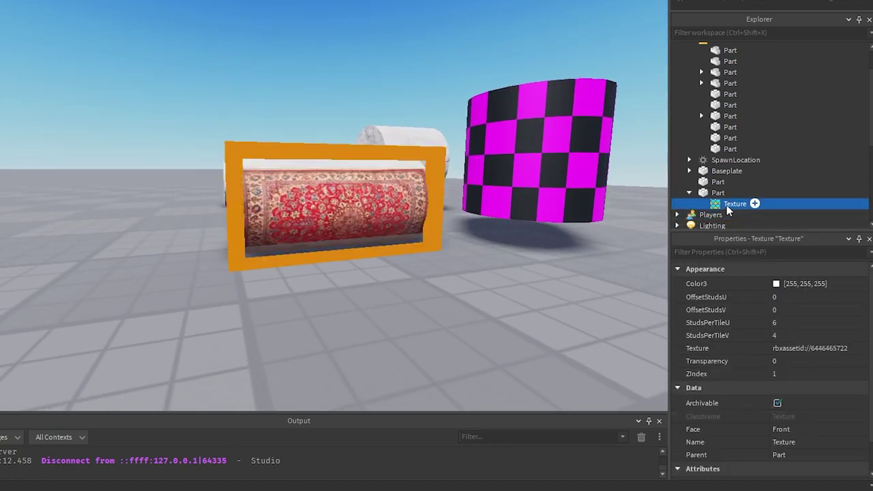
pyautogui.hotkey('ctrl', 'd')
pyautogui.hotkey('ctrl', 'd')
pyautogui.hotkey('ctrl', 'd')
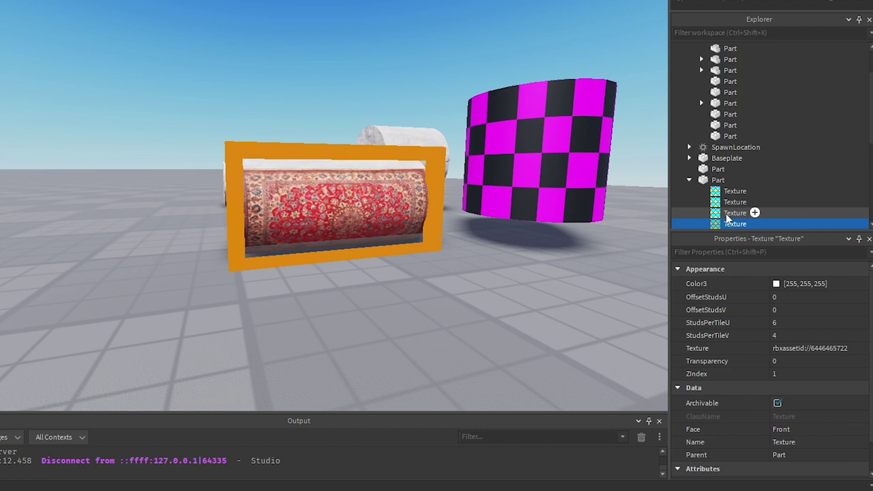
pyautogui.hotkey('ctrl', 'd')
pyautogui.hotkey('ctrl', 'd')
# Step: Change the Face of the first two Texture objects so the carpet covers other sides of the cylinder
pyautogui.click(732, 182)
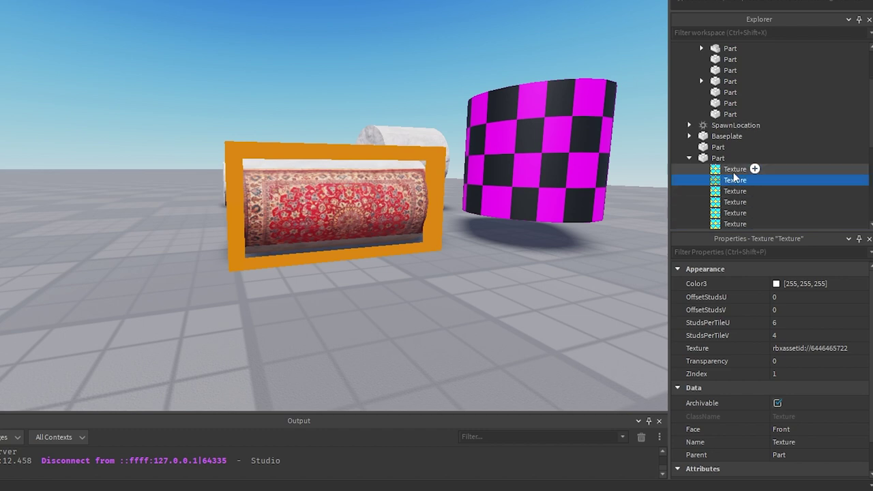
pyautogui.click(735, 173)
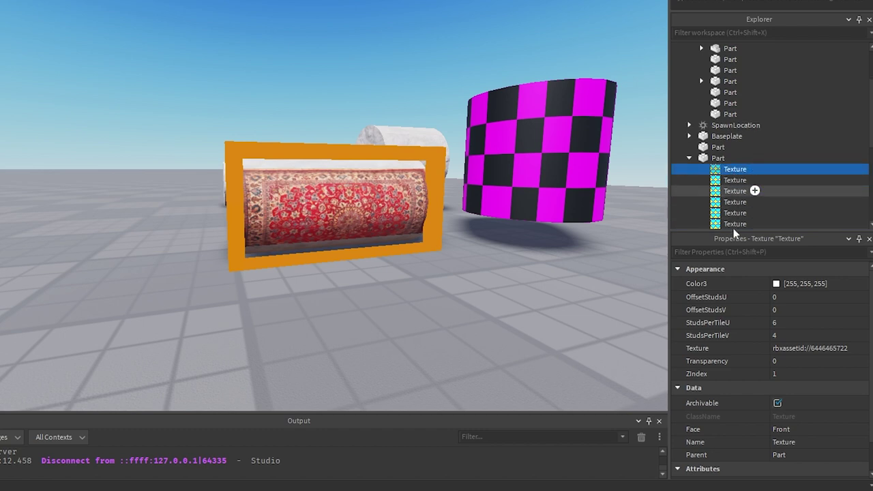
pyautogui.click(797, 430)
pyautogui.click(705, 178)
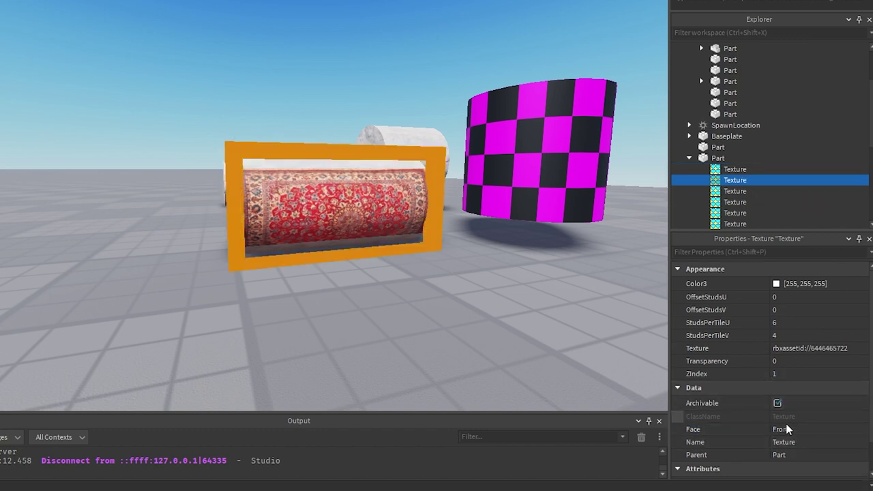
pyautogui.click(790, 451)
# Step: Set the third Texture object's Face to Front and the fourth one's Face to Left
pyautogui.click(776, 189)
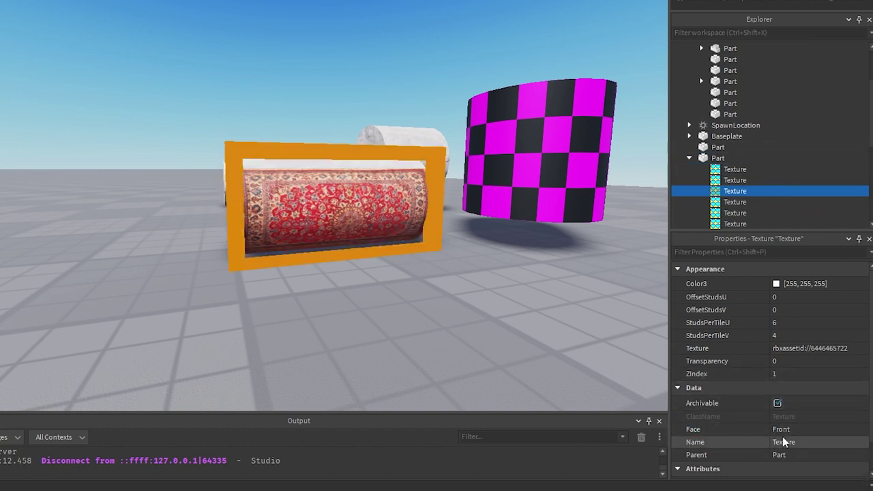
pyautogui.click(785, 431)
pyautogui.click(789, 459)
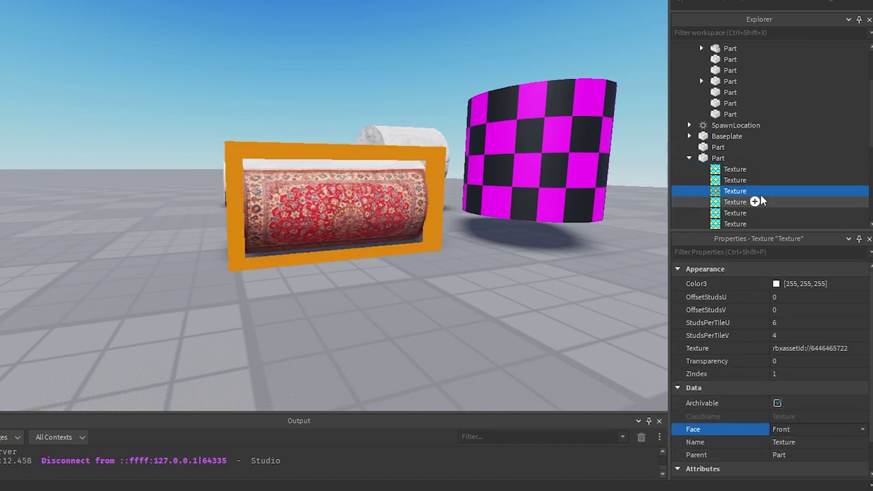
pyautogui.click(742, 204)
pyautogui.click(789, 433)
pyautogui.click(785, 412)
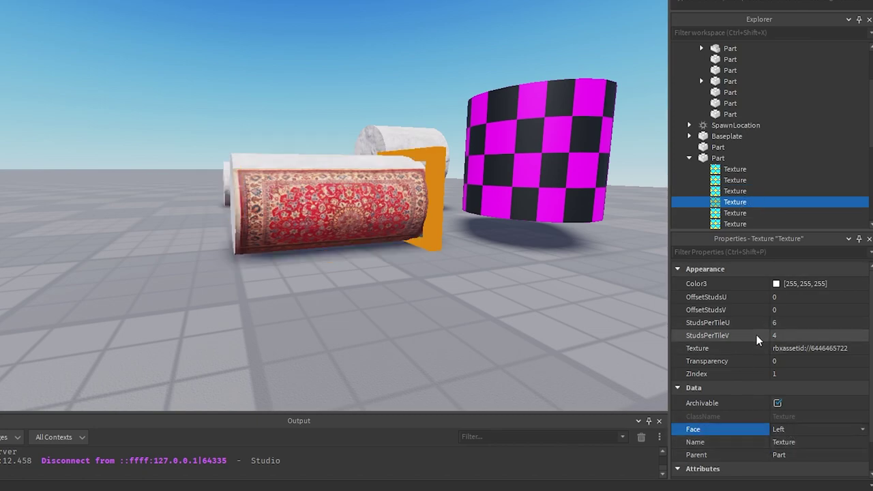
# Step: Assign the remaining Texture objects to the cylinder's uncovered faces so the carpet wraps around it completely
pyautogui.click(737, 214)
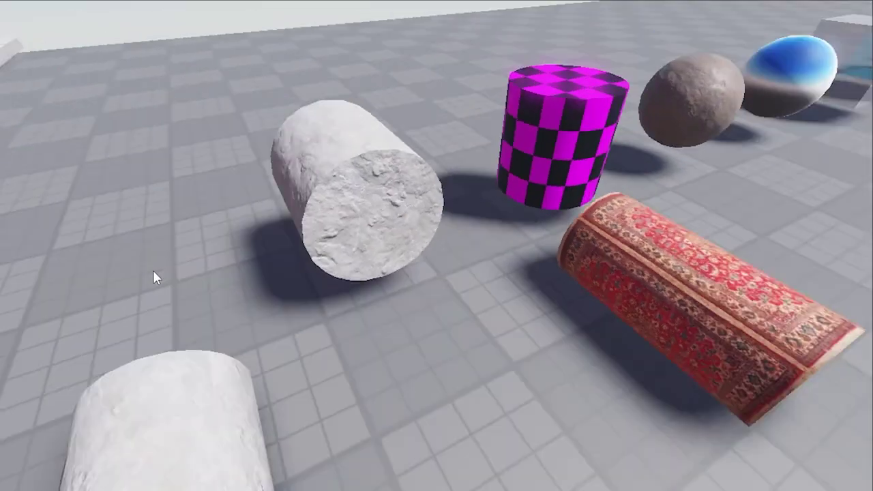
pyautogui.press('d')
pyautogui.moveTo(153, 270); pyautogui.dragTo(155, 269, button='right')
pyautogui.press('d')
pyautogui.moveTo(569, 161); pyautogui.dragTo(564, 158, button='right')
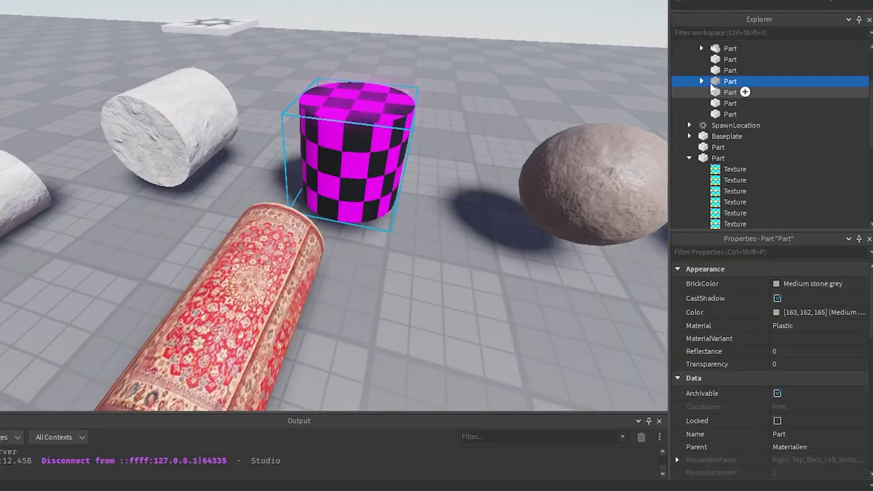
# Step: Examine the Texture objects inside the magenta and black checkered cylinder for comparison
pyautogui.click(703, 80)
pyautogui.click(709, 103)
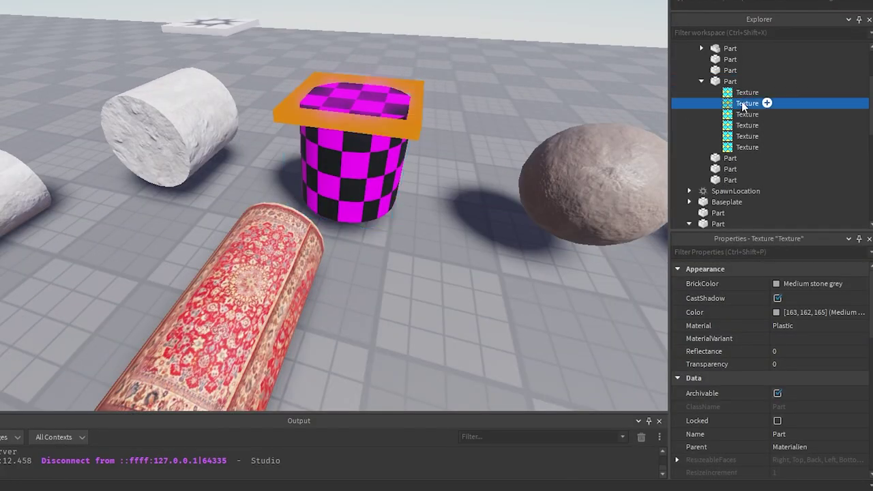
pyautogui.click(704, 81)
pyautogui.scroll(2, 704, 86)
pyautogui.click(691, 68)
pyautogui.moveTo(409, 145); pyautogui.dragTo(411, 145, button='right')
# Step: Open the Asset Manager, show the Images folder's Add Images option, and close the manager again
pyautogui.click(241, 199)
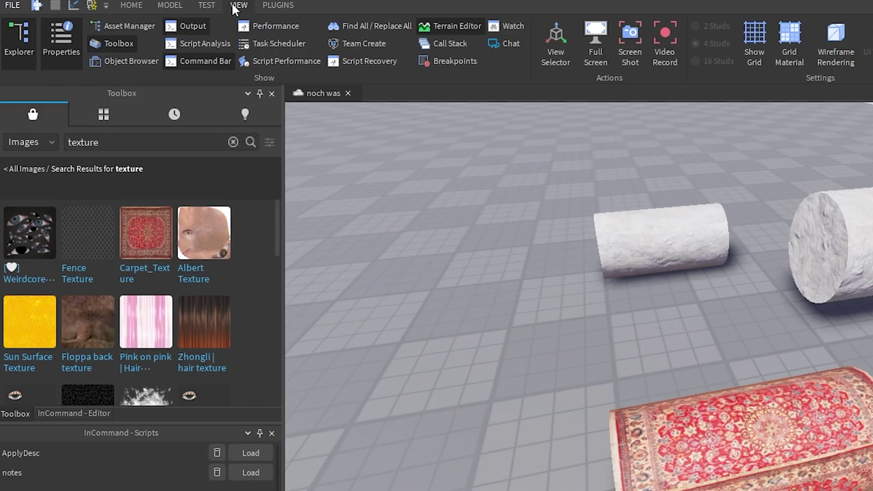
pyautogui.click(120, 25)
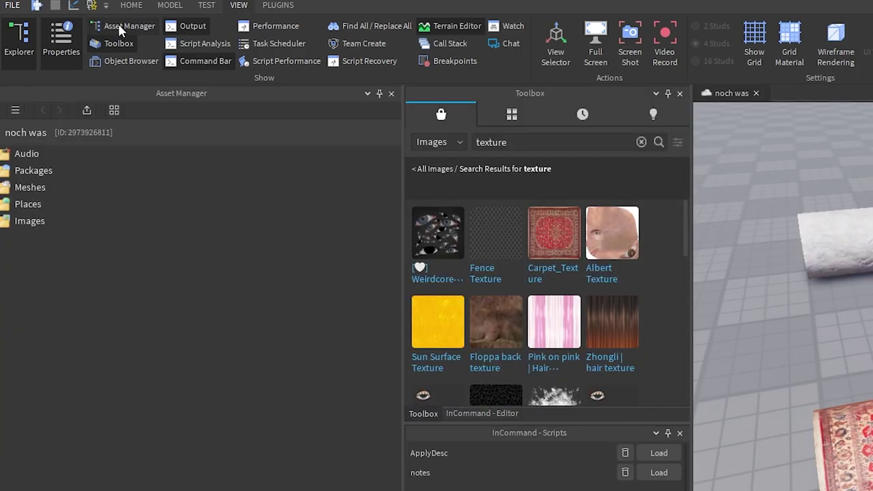
pyautogui.rightClick(31, 224)
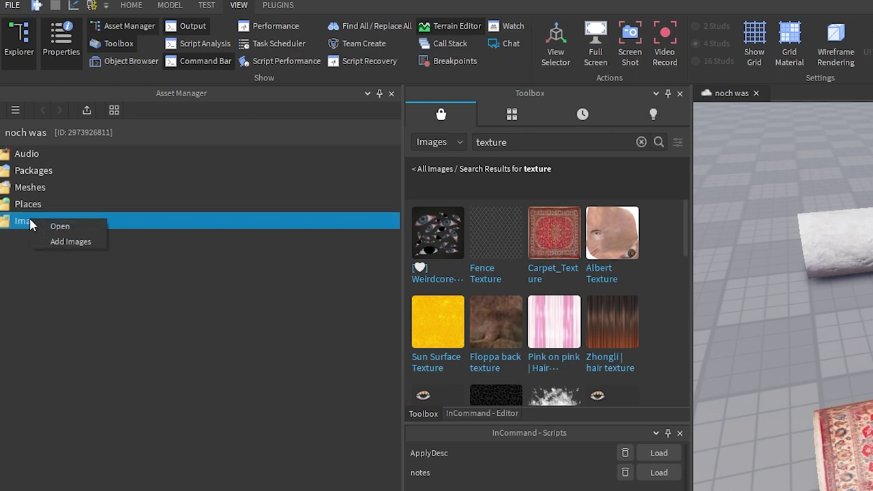
pyautogui.click(125, 344)
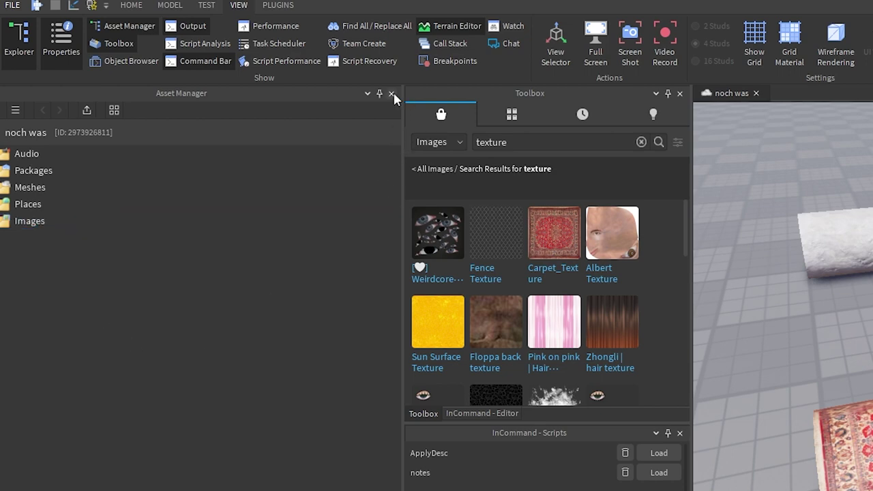
pyautogui.click(391, 94)
# Step: Examine the carpet-covered cylinder from several sides, checking how the texture fits its ends and curved surface
pyautogui.moveTo(463, 262); pyautogui.dragTo(463, 262, button='right')
pyautogui.press('w')
pyautogui.press('s')
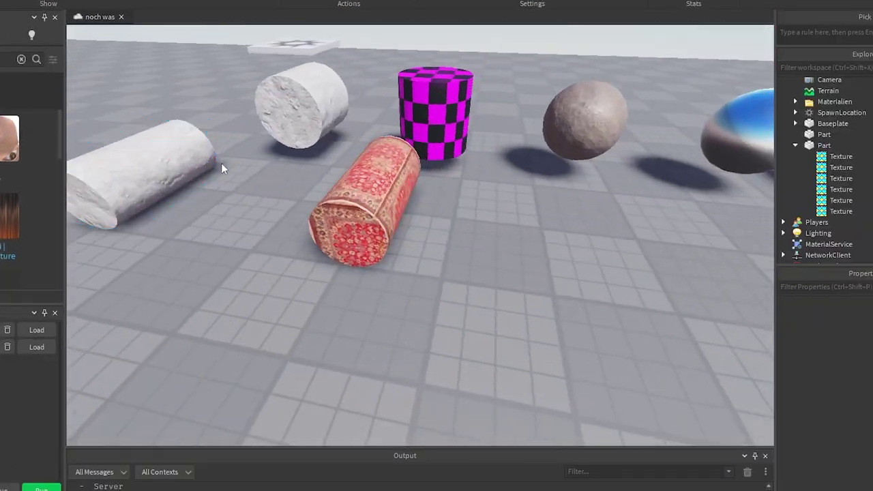
pyautogui.moveTo(221, 163); pyautogui.dragTo(221, 163, button='right')
pyautogui.press('w')
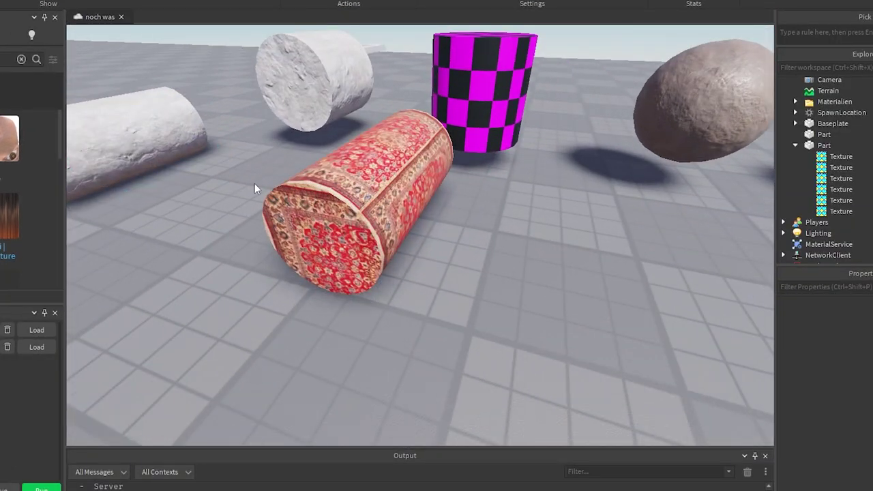
pyautogui.moveTo(349, 203); pyautogui.dragTo(350, 203, button='right')
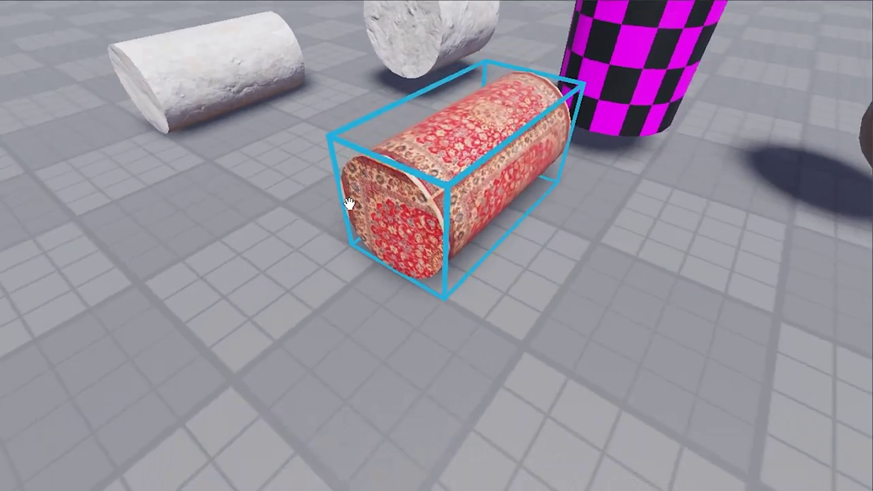
pyautogui.press('s')
pyautogui.press('d')
pyautogui.press('d')
pyautogui.click(526, 195)
pyautogui.press('a')
pyautogui.moveTo(527, 195); pyautogui.dragTo(526, 195, button='right')
pyautogui.press('s')
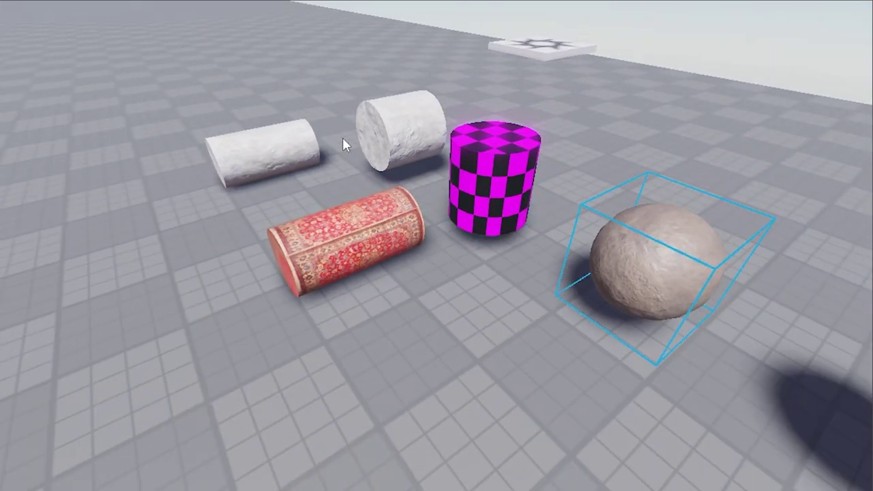
# Step: Duplicate the plain limestone cylinder and place the copy in front of the carpet and checkered cylinders
pyautogui.hotkey('ctrl', 'd')
pyautogui.hotkey('ctrl', '2')
pyautogui.moveTo(316, 204); pyautogui.dragTo(543, 410)
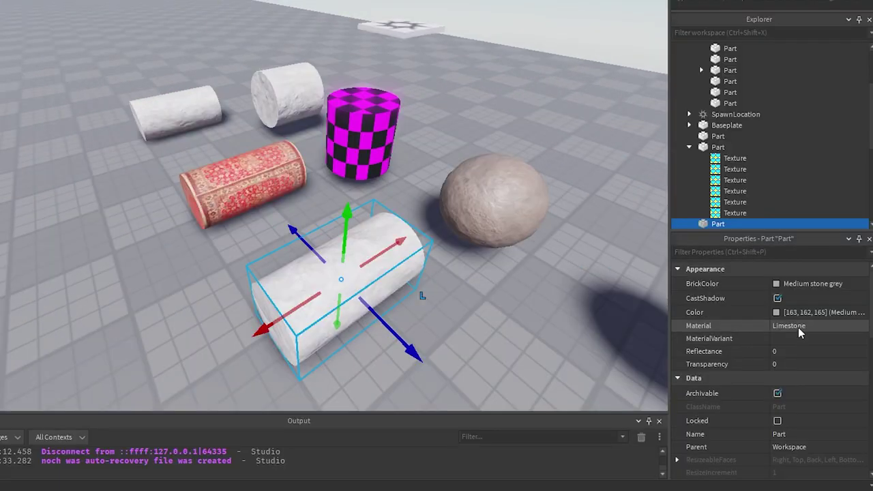
# Step: Set the Material of the duplicated cylinder to Snow
pyautogui.click(799, 328)
pyautogui.click(798, 328)
pyautogui.write('sn')
pyautogui.press('Return')
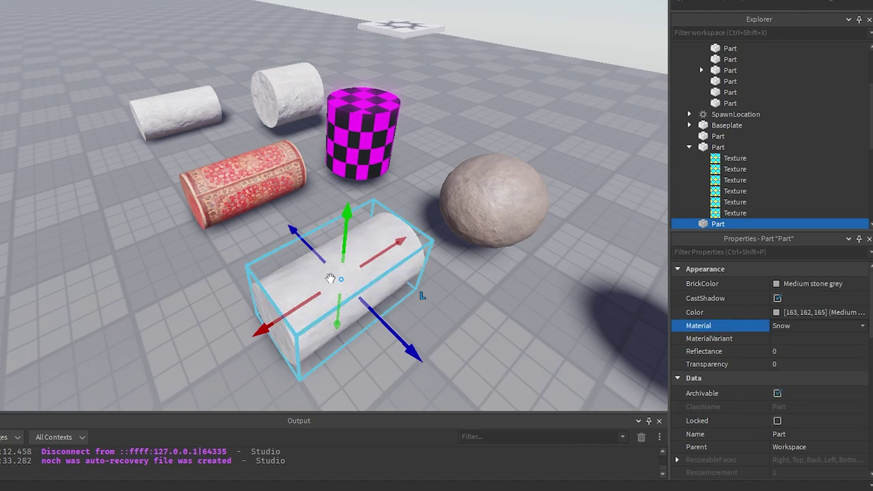
# Step: Change the Shape of the snow part from a cylinder to Ball and keep it selected
pyautogui.scroll(5, 330, 278)
pyautogui.scroll(-4, 330, 279)
pyautogui.scroll(-10, 781, 391)
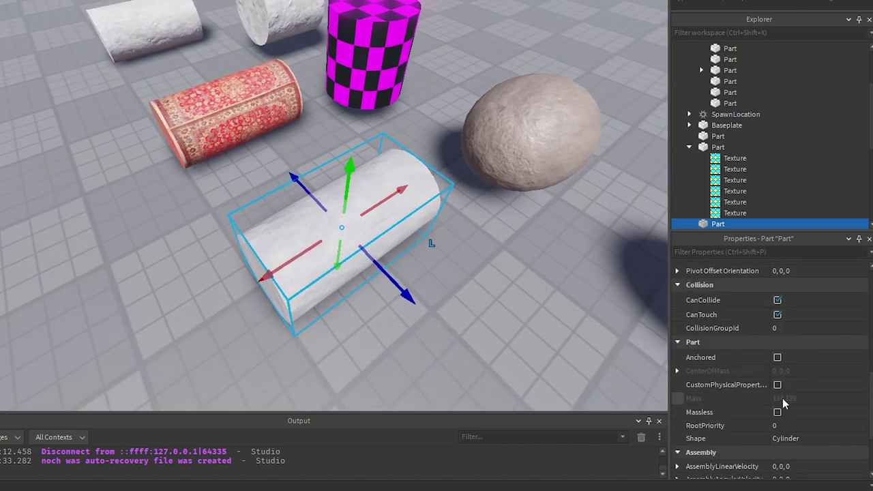
pyautogui.scroll(-3, 782, 400)
pyautogui.click(792, 360)
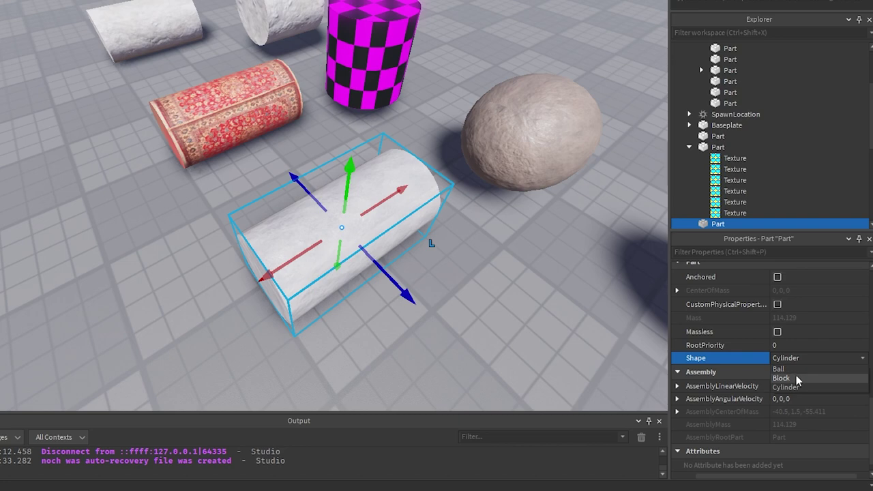
pyautogui.click(794, 372)
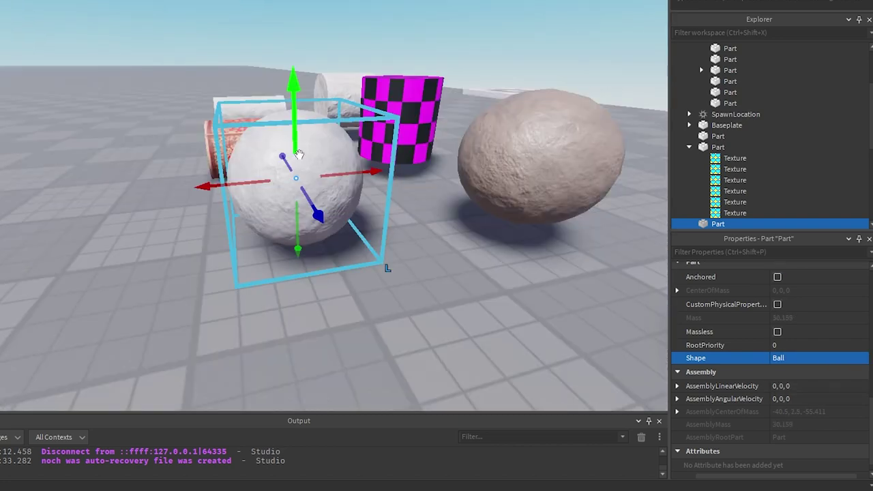
pyautogui.click(209, 209)
pyautogui.click(294, 185)
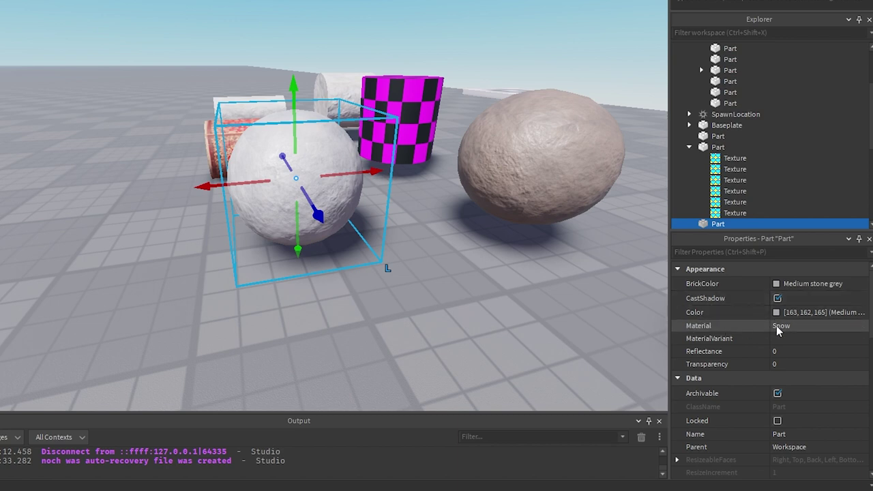
# Step: Preview the BrickColor palette for the snow ball, then give it a custom green Color of 89, 165, 98
pyautogui.click(778, 284)
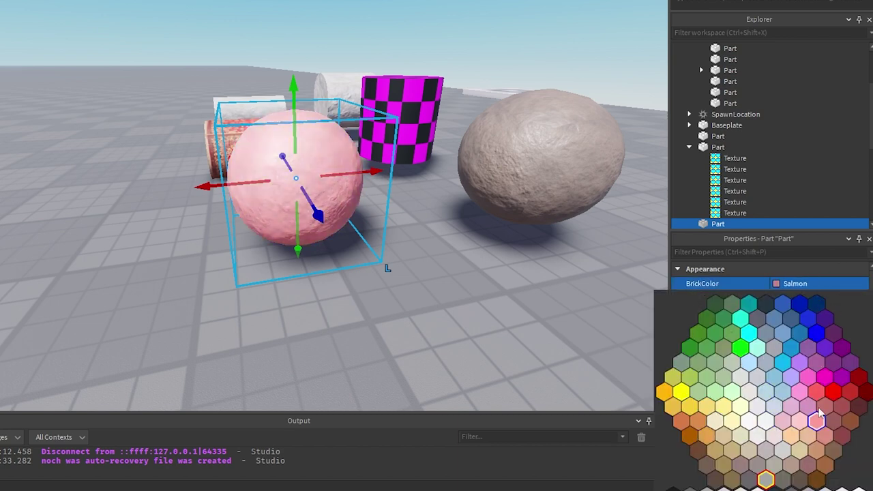
pyautogui.click(756, 320)
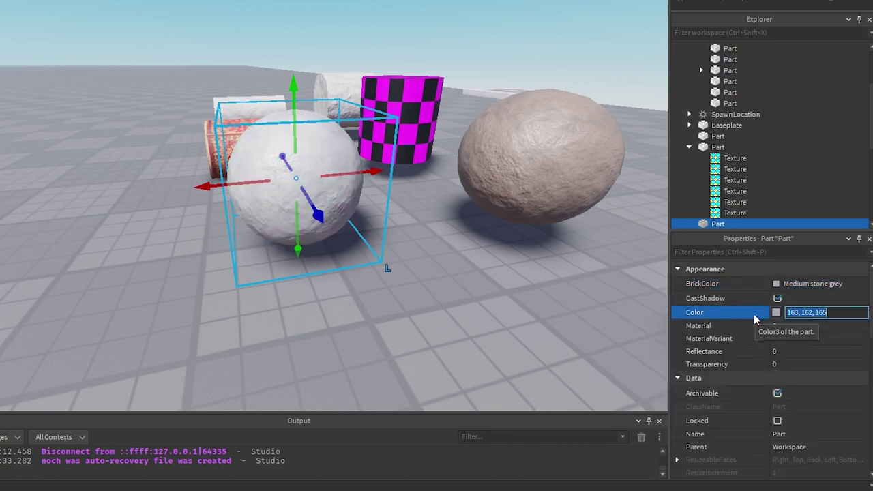
pyautogui.click(776, 313)
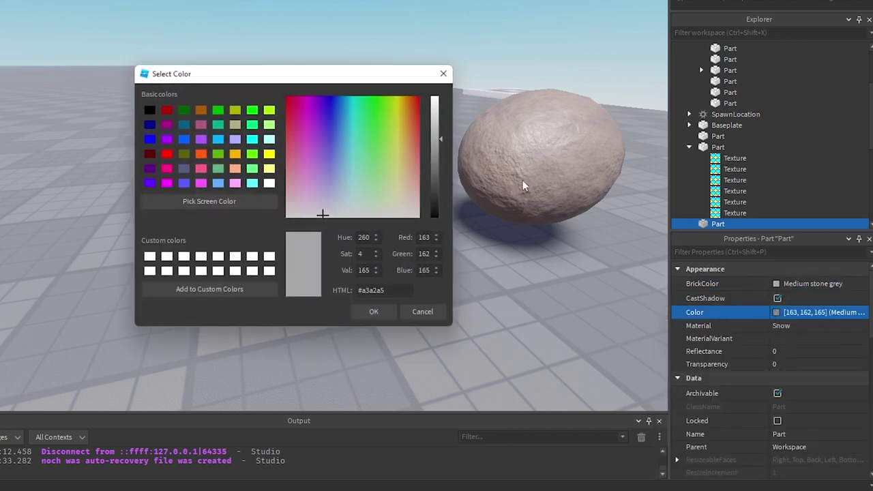
pyautogui.moveTo(347, 83); pyautogui.dragTo(71, 86)
pyautogui.moveTo(86, 158)
pyautogui.mouseDown()
pyautogui.moveTo(121, 156)
pyautogui.moveTo(56, 157)
pyautogui.moveTo(112, 183)
pyautogui.moveTo(88, 159)
pyautogui.mouseUp()
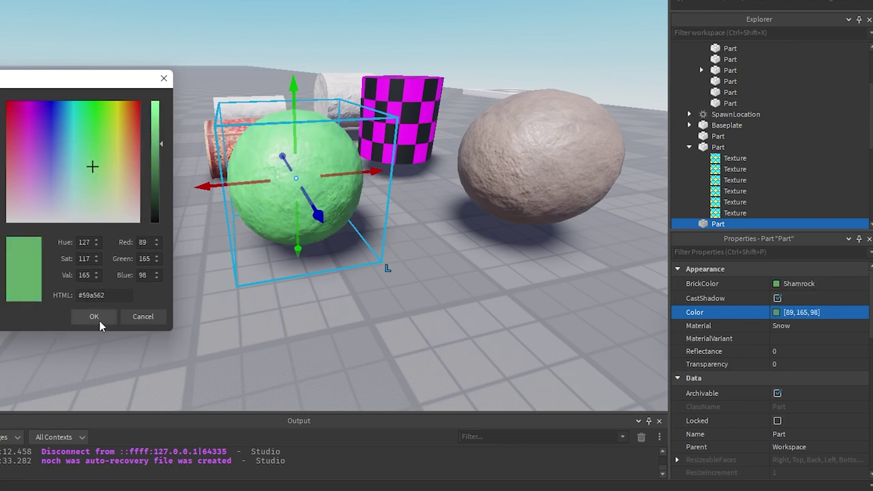
pyautogui.click(100, 322)
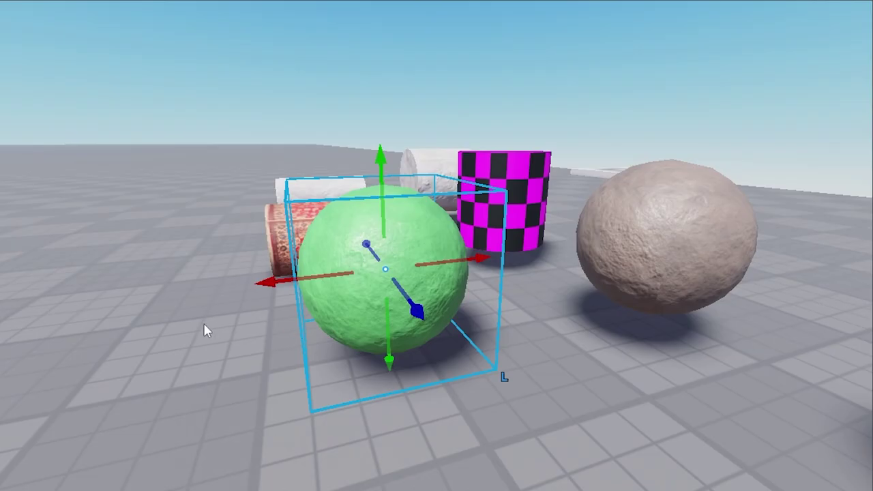
# Step: Duplicate the green snow ball and move the copy forward into the open area before the reflective ball
pyautogui.click(203, 322)
pyautogui.moveTo(203, 323); pyautogui.dragTo(200, 316, button='right')
pyautogui.press('w')
pyautogui.press('s')
pyautogui.press('s')
pyautogui.moveTo(514, 284); pyautogui.dragTo(514, 284, button='right')
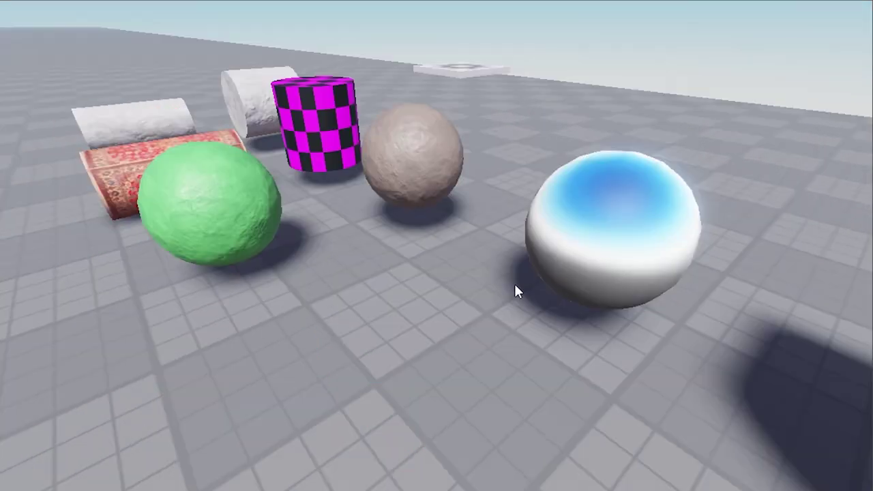
pyautogui.click(239, 195)
pyautogui.hotkey('ctrl', 'd')
pyautogui.moveTo(165, 190); pyautogui.dragTo(327, 325)
# Step: Set the Reflectance of the duplicated green ball to 1 and check its surface up close
pyautogui.click(740, 352)
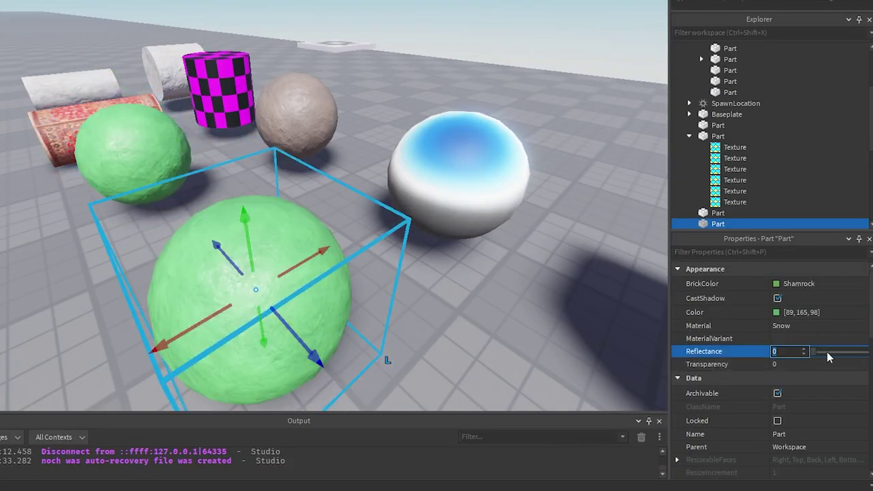
pyautogui.click(744, 340)
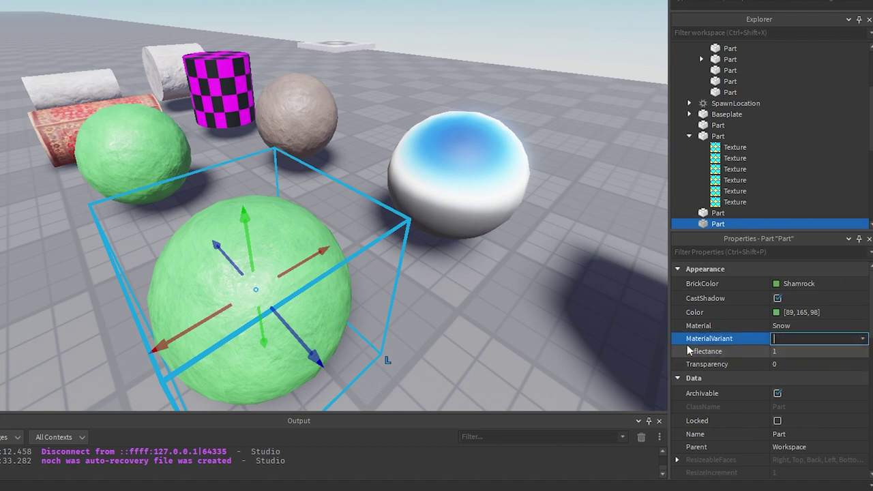
pyautogui.moveTo(284, 240); pyautogui.dragTo(285, 241, button='right')
pyautogui.click(273, 258)
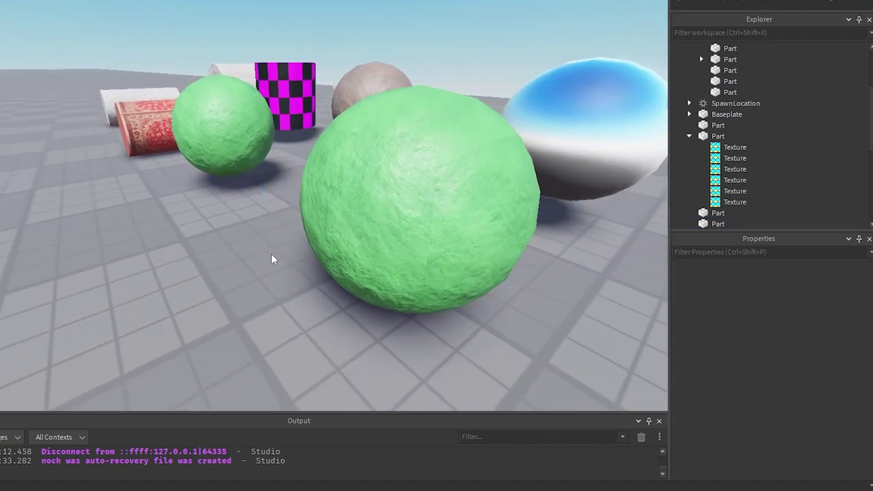
pyautogui.click(362, 228)
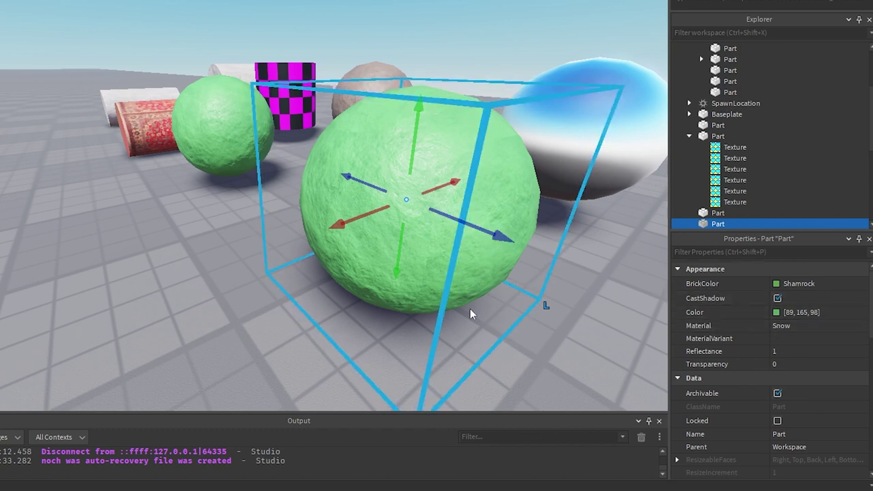
# Step: Set the duplicated ball's Material to Plastic while keeping its Reflectance at 1
pyautogui.click(790, 325)
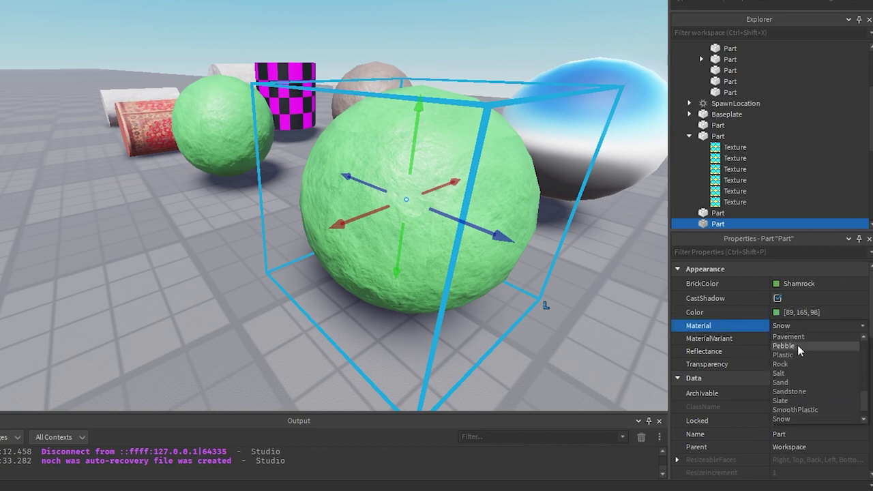
pyautogui.click(800, 355)
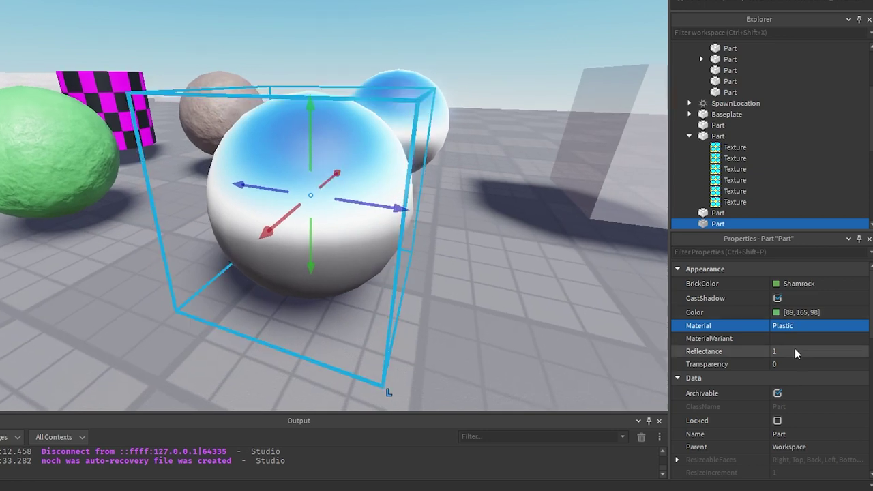
pyautogui.click(795, 351)
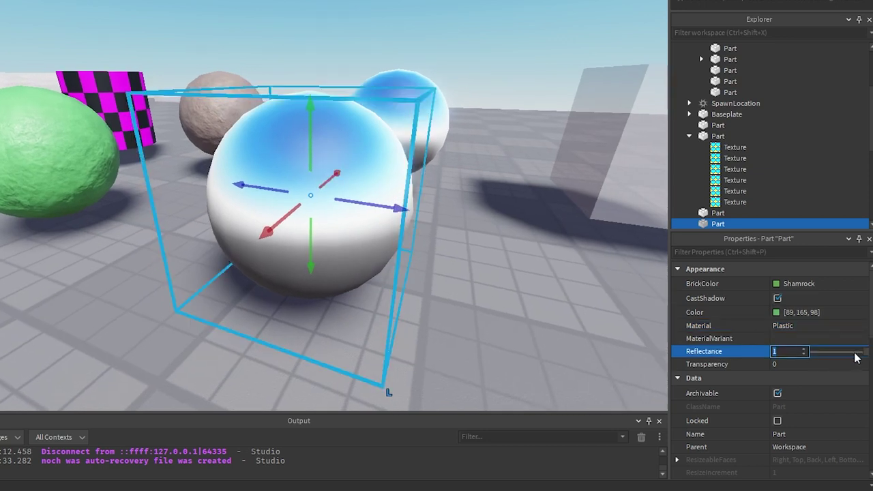
pyautogui.moveTo(870, 358)
pyautogui.mouseDown()
pyautogui.moveTo(812, 353)
pyautogui.moveTo(866, 353)
pyautogui.mouseUp()
# Step: Compare the reflections on the two mirror-like balls from different angles
pyautogui.press('w')
pyautogui.moveTo(460, 207); pyautogui.dragTo(460, 207, button='right')
pyautogui.press('s')
pyautogui.press('d')
pyautogui.press('d')
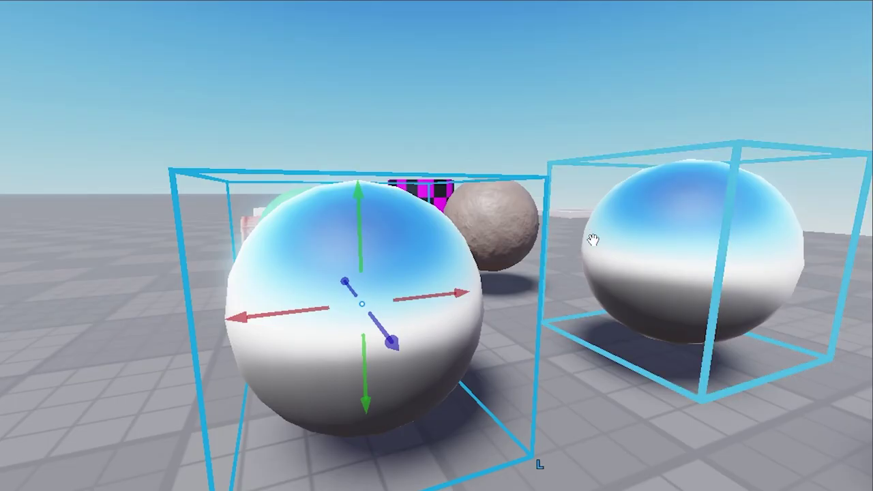
pyautogui.press('d')
pyautogui.moveTo(610, 138); pyautogui.dragTo(611, 138, button='right')
pyautogui.press('a')
pyautogui.press('d')
pyautogui.press('w')
pyautogui.press('e')
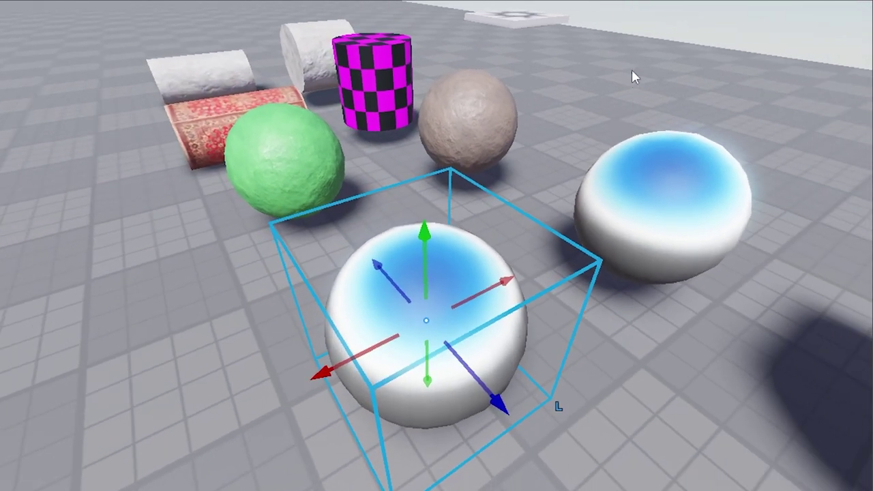
# Step: Duplicate the new reflective plastic ball and place the copy near the semi-transparent block
pyautogui.click(621, 71)
pyautogui.moveTo(620, 71); pyautogui.dragTo(619, 71, button='right')
pyautogui.press('s')
pyautogui.moveTo(502, 134); pyautogui.dragTo(501, 134, button='right')
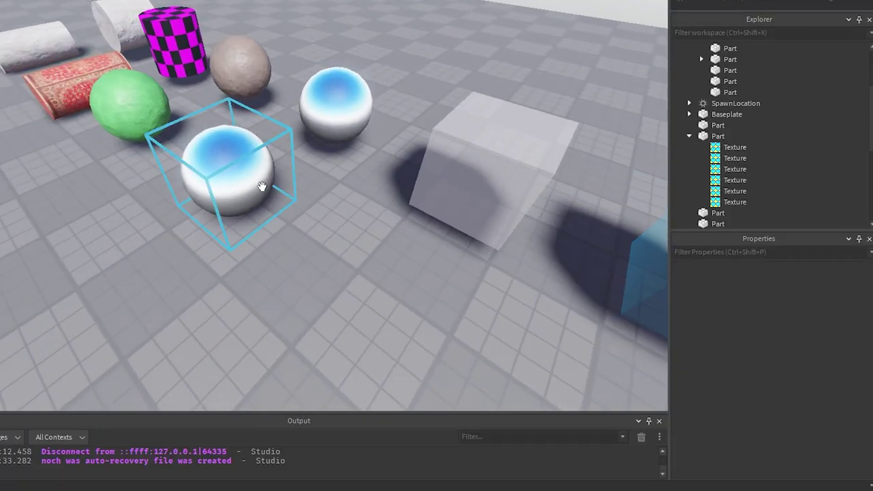
pyautogui.click(262, 186)
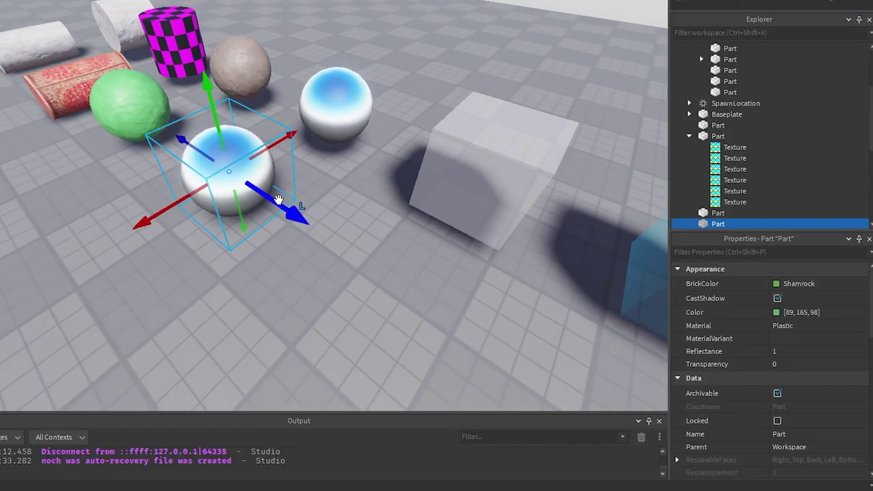
pyautogui.hotkey('ctrl', 'd')
pyautogui.moveTo(280, 205); pyautogui.dragTo(423, 305)
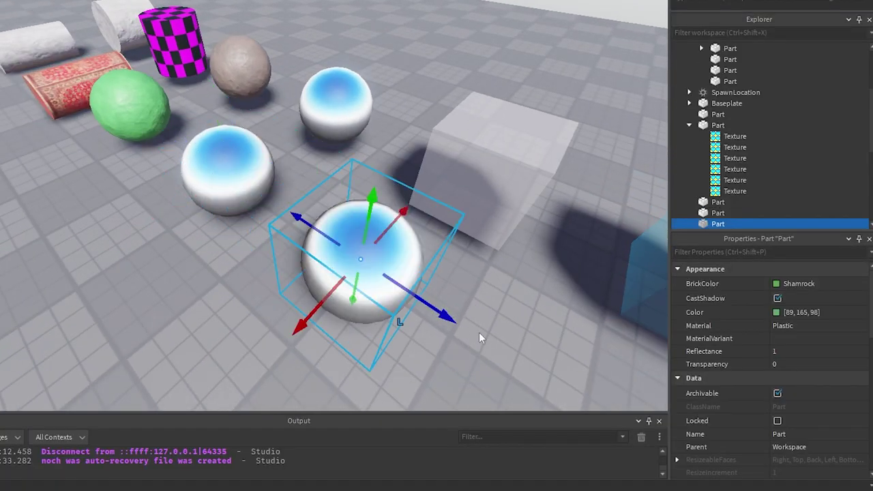
# Step: Set the Shape of the newly duplicated reflective plastic ball to Block
pyautogui.scroll(-10, 789, 434)
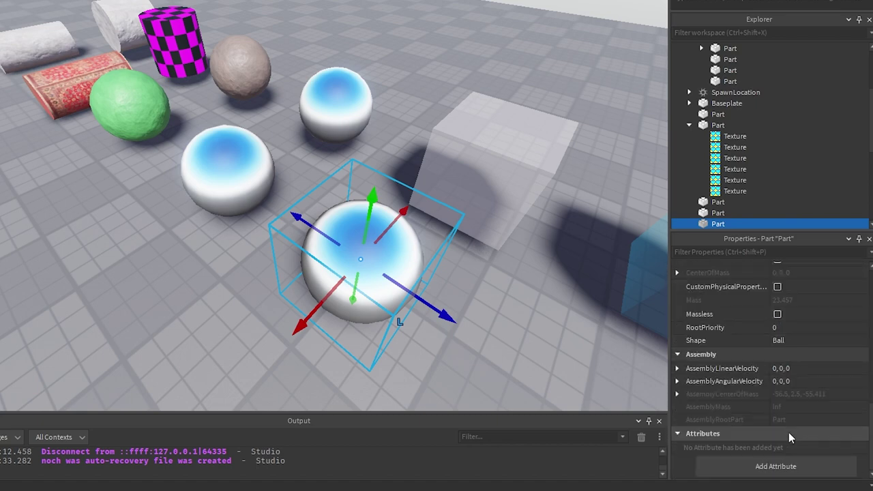
pyautogui.click(785, 343)
pyautogui.click(788, 360)
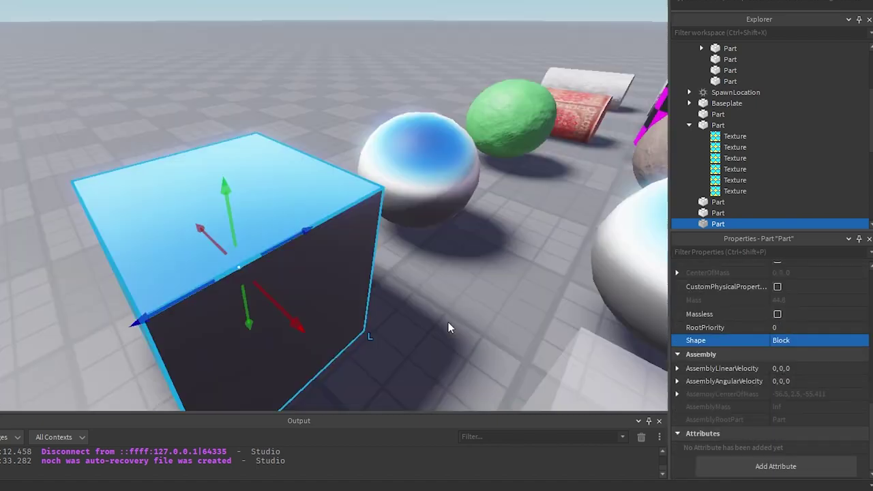
# Step: Try a Transparency of 1 on the reflective block, and reduce it to 0.45
pyautogui.moveTo(448, 322); pyautogui.dragTo(448, 322, button='right')
pyautogui.scroll(10, 786, 362)
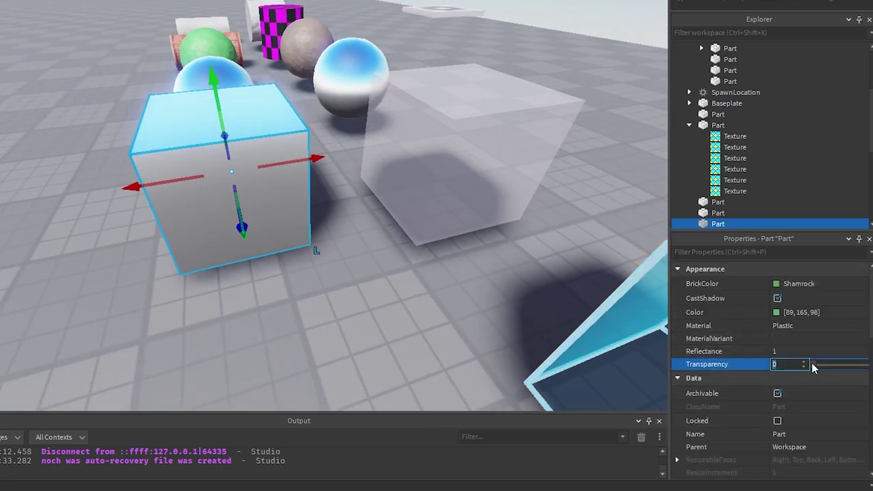
pyautogui.write('1')
pyautogui.press('Return')
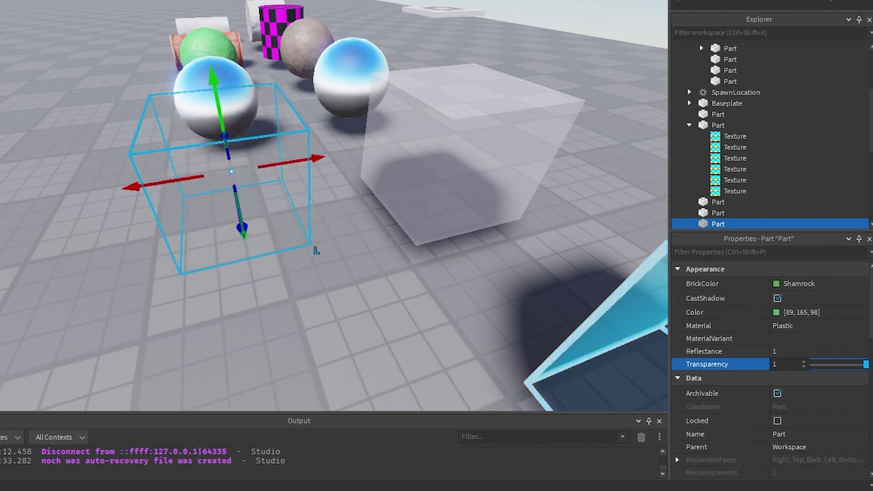
pyautogui.moveTo(866, 365); pyautogui.dragTo(841, 364)
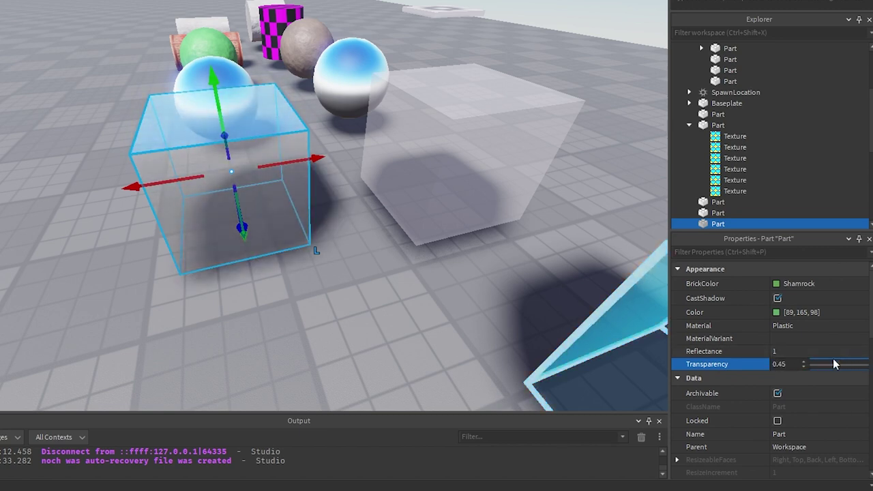
# Step: Deselect the reflective block and examine its semi-transparent surfaces up close and from different angles
pyautogui.click(296, 301)
pyautogui.scroll(10, 297, 301)
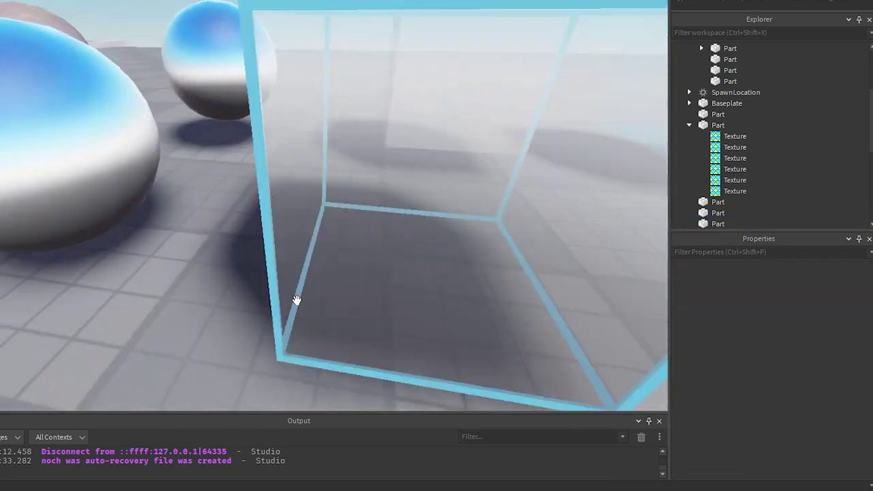
pyautogui.press('s')
pyautogui.moveTo(297, 301); pyautogui.dragTo(297, 301, button='right')
pyautogui.press('a')
pyautogui.press('d')
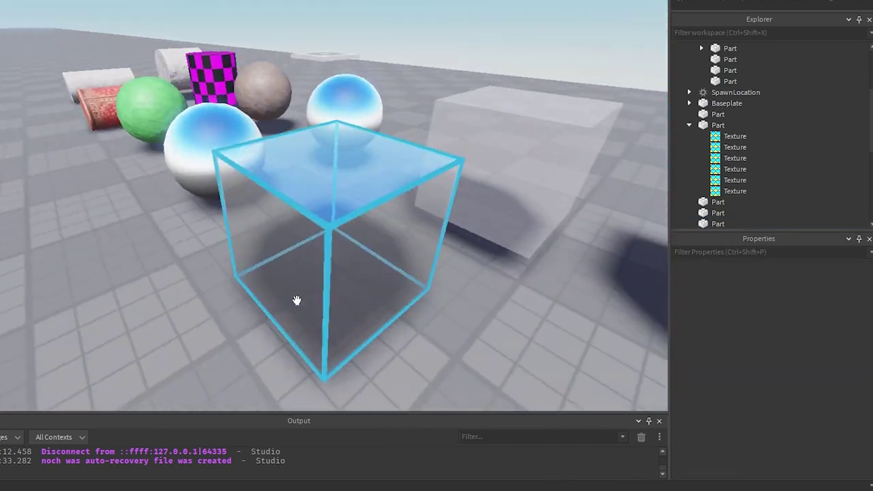
pyautogui.scroll(-5, 297, 301)
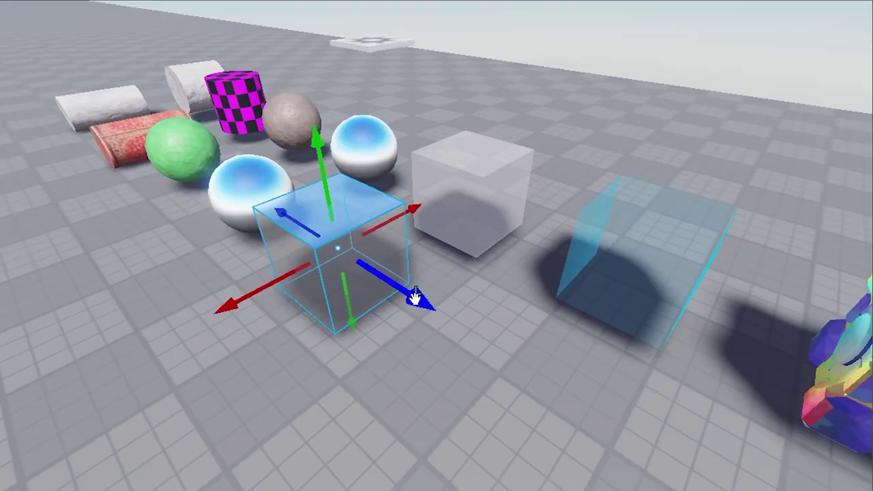
# Step: Duplicate the semi-transparent reflective block, place the copy in front of it, and set the copy's Material to ForceField
pyautogui.moveTo(419, 296); pyautogui.dragTo(645, 447)
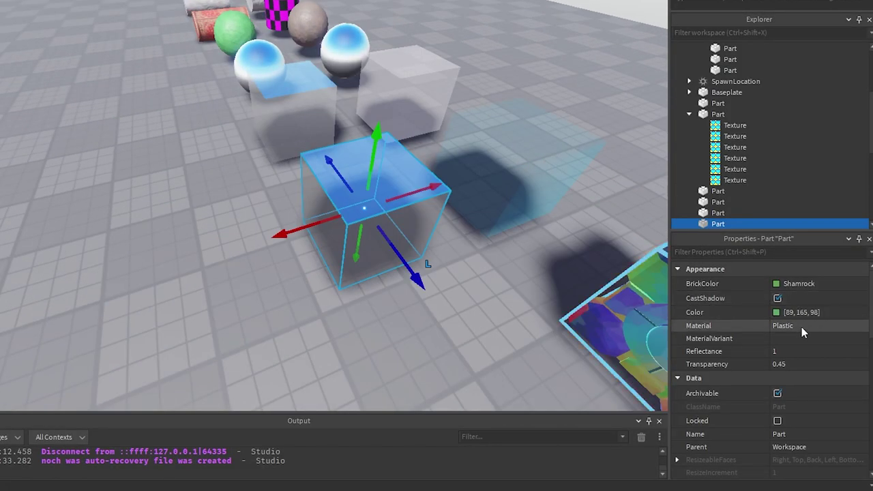
pyautogui.click(801, 327)
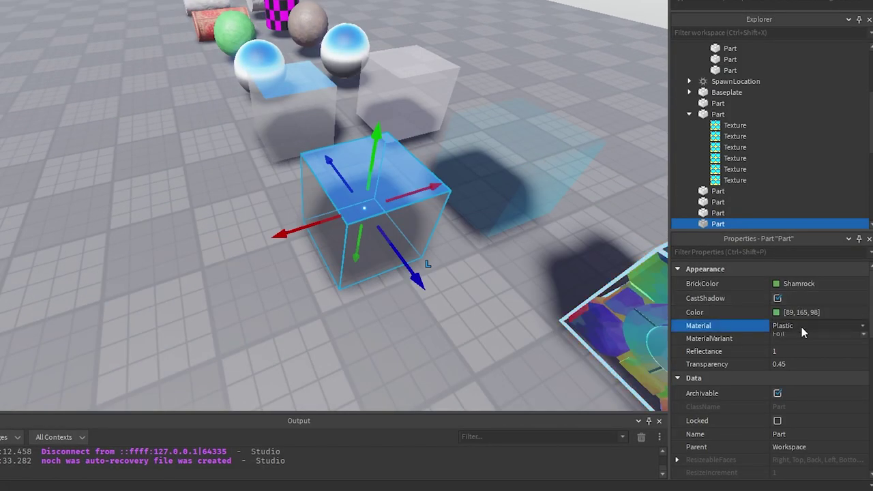
pyautogui.click(801, 327)
pyautogui.scroll(3, 799, 354)
pyautogui.click(795, 353)
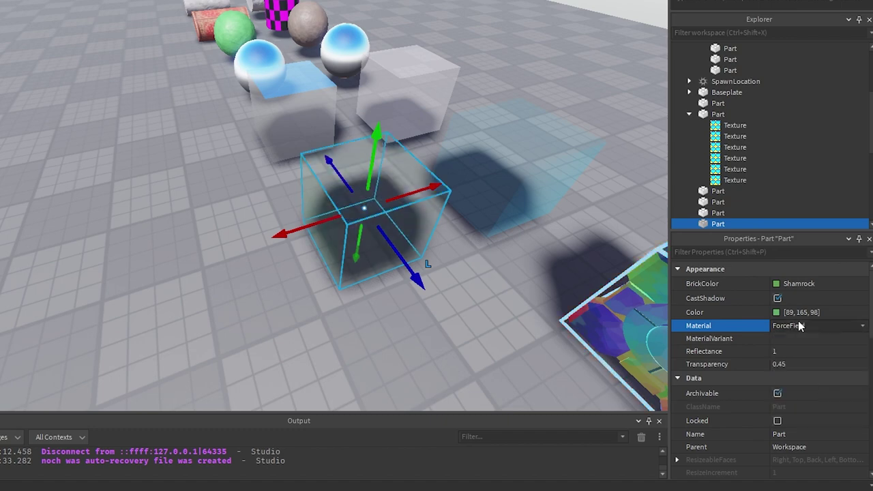
# Step: Set the ForceField block's Transparency to 0 and its Color to bright cyan, #0af3ff
pyautogui.moveTo(369, 259); pyautogui.dragTo(368, 259, button='right')
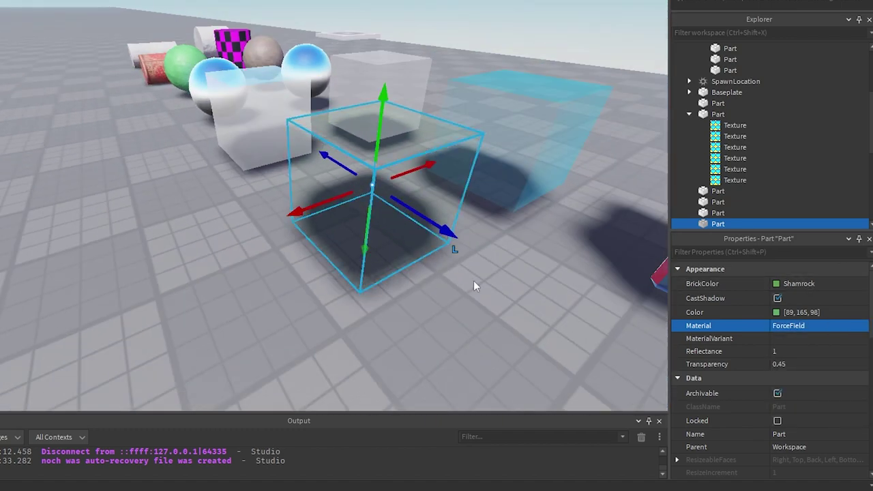
pyautogui.click(790, 364)
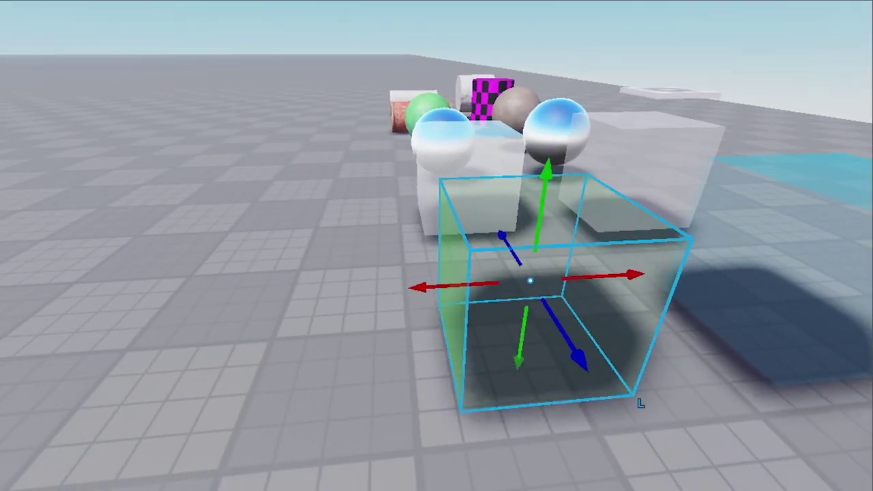
pyautogui.scroll(-3, 555, 403)
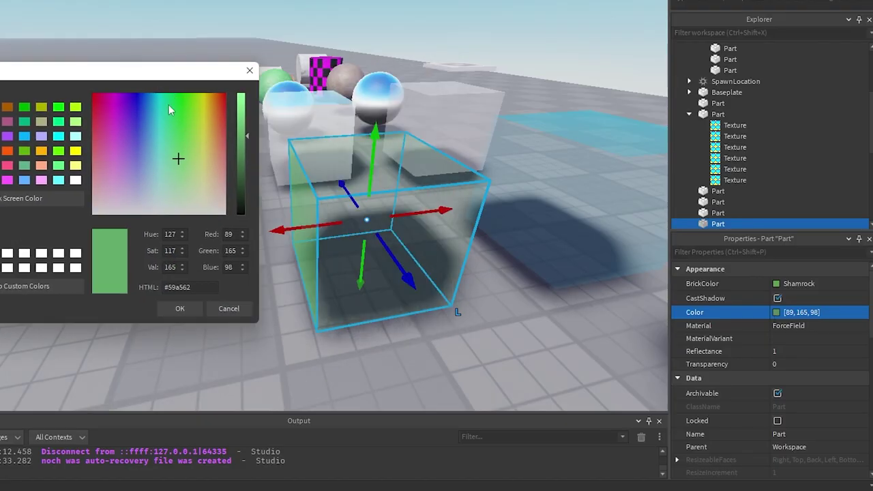
pyautogui.click(157, 102)
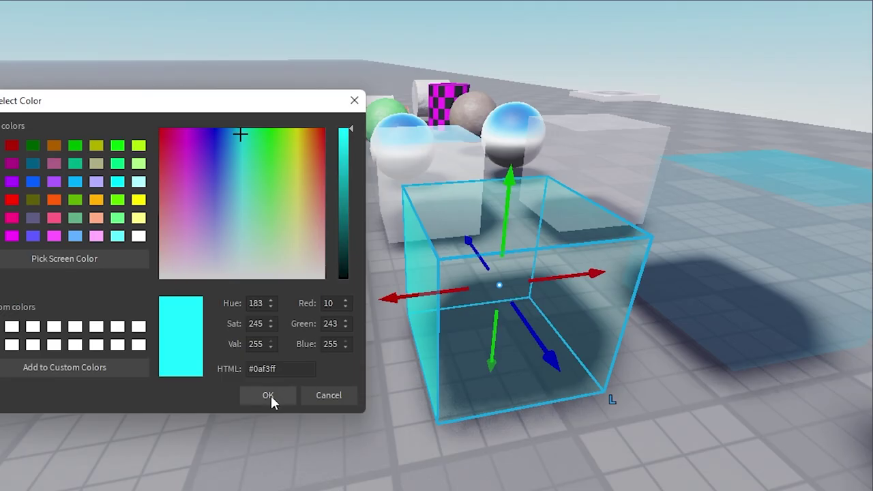
pyautogui.click(180, 308)
# Step: Examine the cyan ForceField block from several angles with nothing selected
pyautogui.scroll(5, 276, 394)
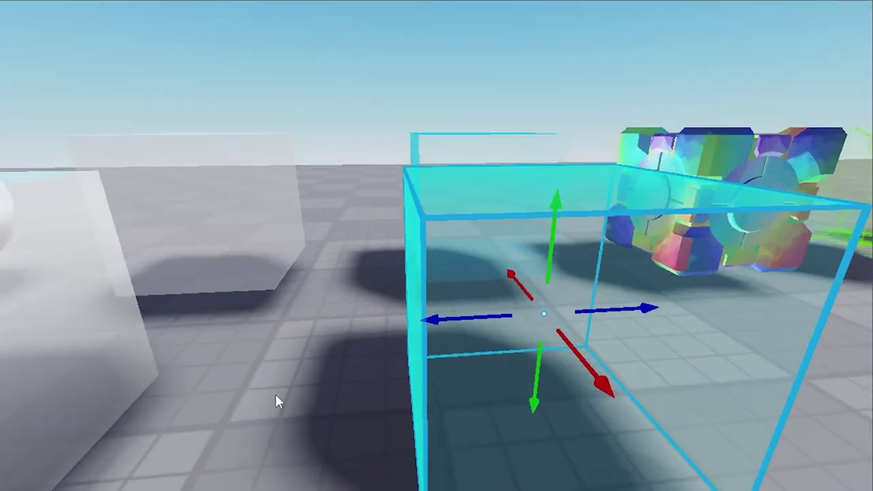
pyautogui.moveTo(275, 395); pyautogui.dragTo(261, 397, button='right')
pyautogui.click(157, 390)
pyautogui.moveTo(155, 390); pyautogui.dragTo(156, 389, button='right')
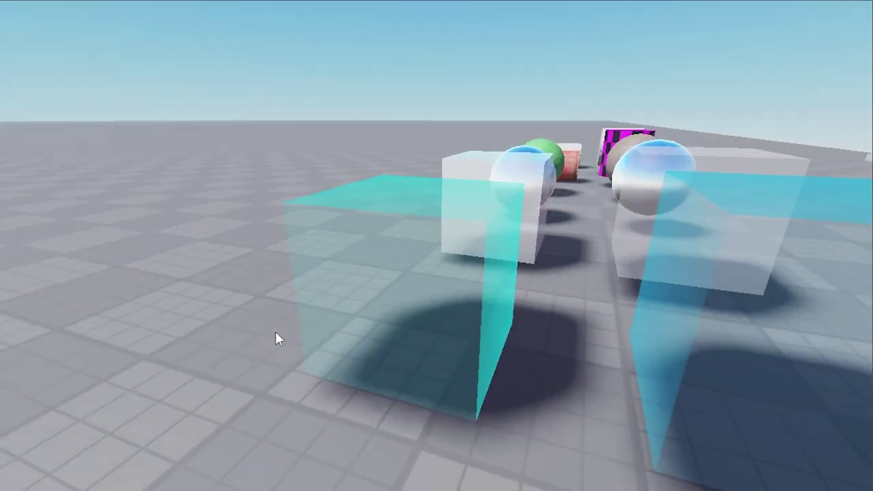
pyautogui.click(390, 270)
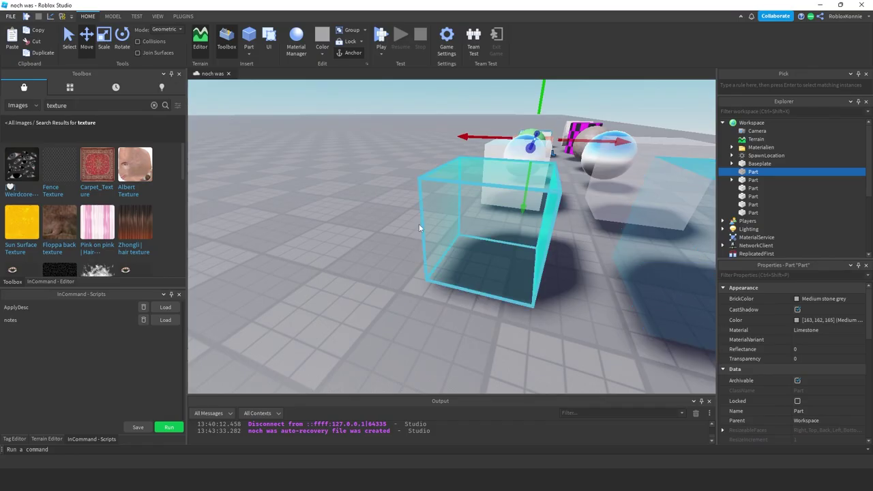
pyautogui.click(309, 234)
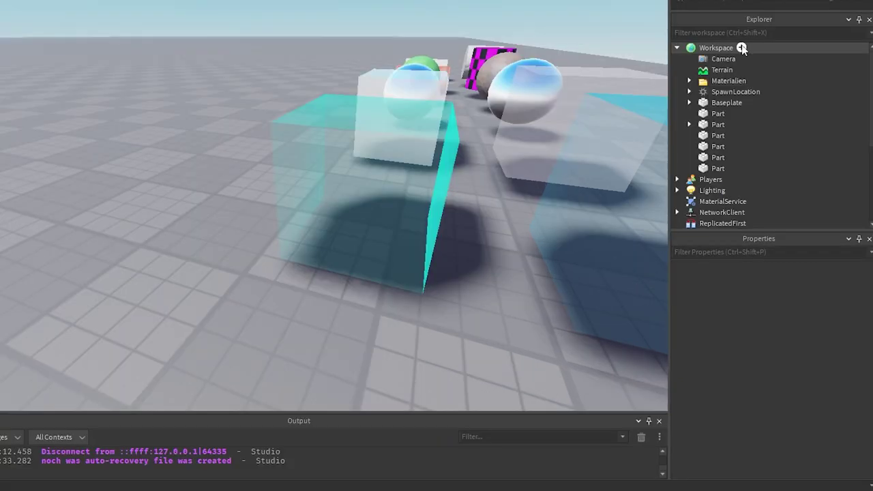
# Step: Insert a MeshPart into the Workspace
pyautogui.click(741, 47)
pyautogui.write('mes')
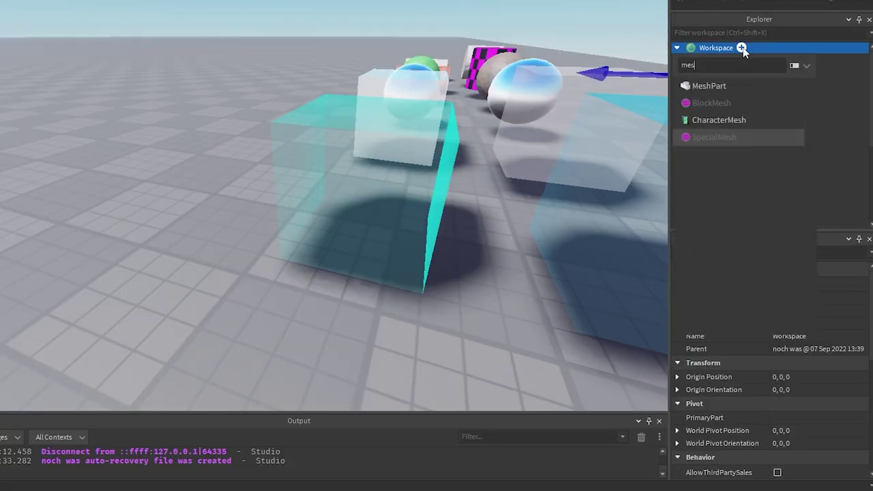
pyautogui.click(709, 86)
# Step: Move the new MeshPart onto an open area of the baseplate in front of the cyan ForceField block
pyautogui.moveTo(263, 111); pyautogui.dragTo(132, 409)
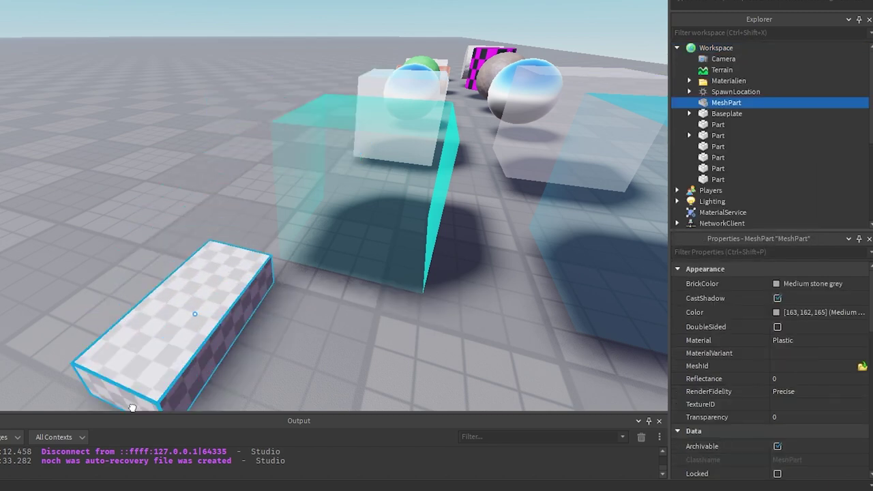
pyautogui.moveTo(175, 310); pyautogui.dragTo(175, 310, button='right')
pyautogui.moveTo(294, 272); pyautogui.dragTo(325, 281)
pyautogui.moveTo(325, 282); pyautogui.dragTo(325, 281, button='right')
pyautogui.moveTo(275, 253); pyautogui.dragTo(69, 341)
pyautogui.moveTo(219, 279); pyautogui.dragTo(219, 280, button='right')
pyautogui.press('w')
pyautogui.scroll(-3, 219, 280)
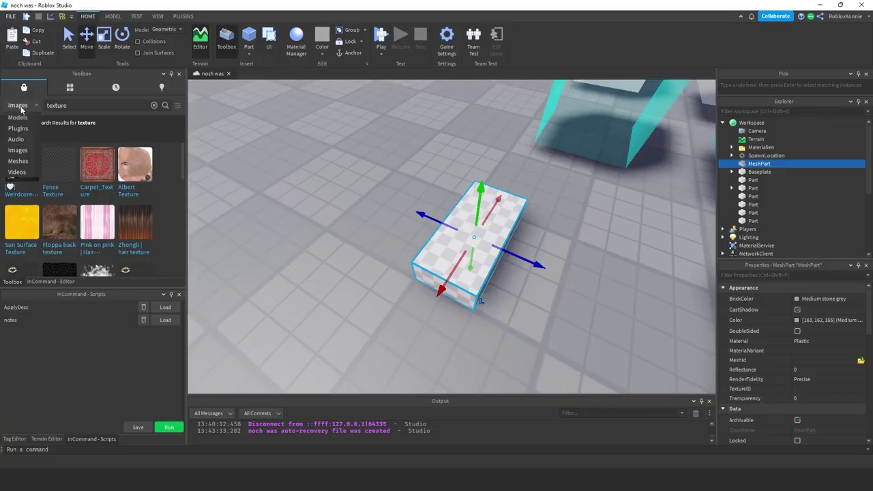
# Step: Switch the Toolbox category from images to Meshes and search for "cool"
pyautogui.click(19, 161)
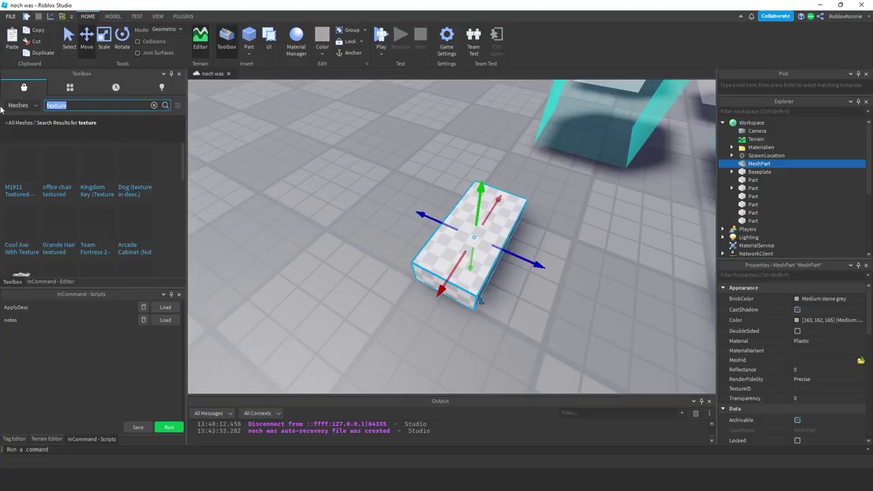
pyautogui.write('cool')
pyautogui.press('Return')
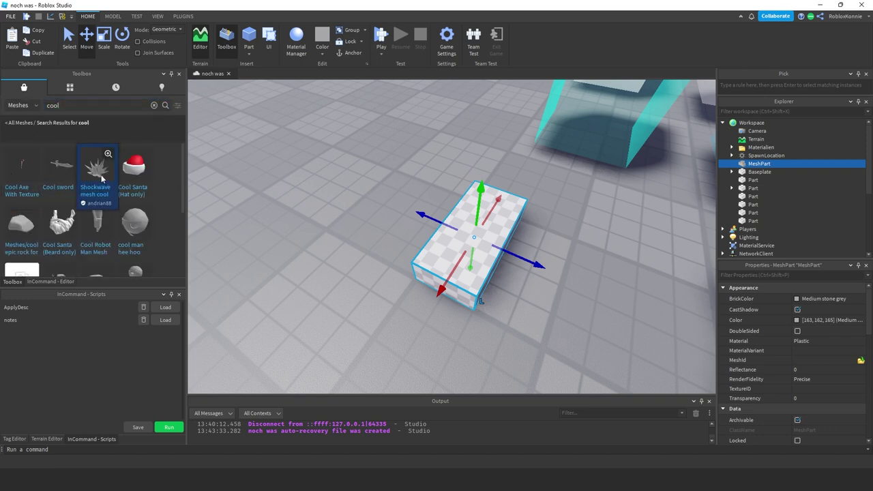
pyautogui.rightClick(132, 229)
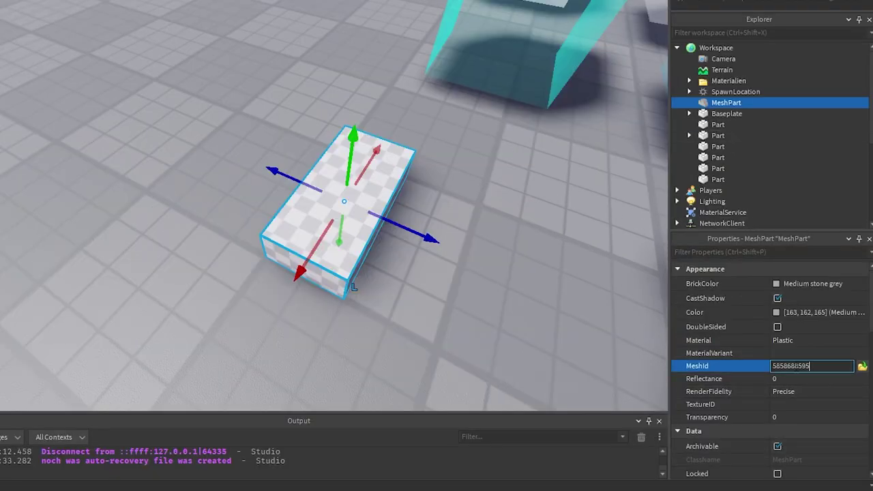
pyautogui.press('Return')
pyautogui.scroll(5, 495, 299)
pyautogui.moveTo(495, 299); pyautogui.dragTo(494, 299, button='right')
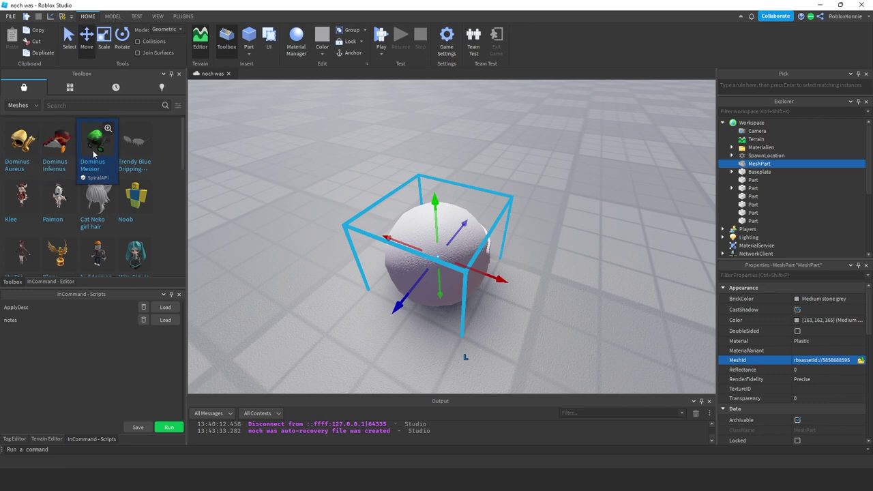
# Step: Insert the Diona character mesh from the Toolbox onto the baseplate and delete the ball-shaped MeshPart beside it
pyautogui.scroll(-2, 94, 155)
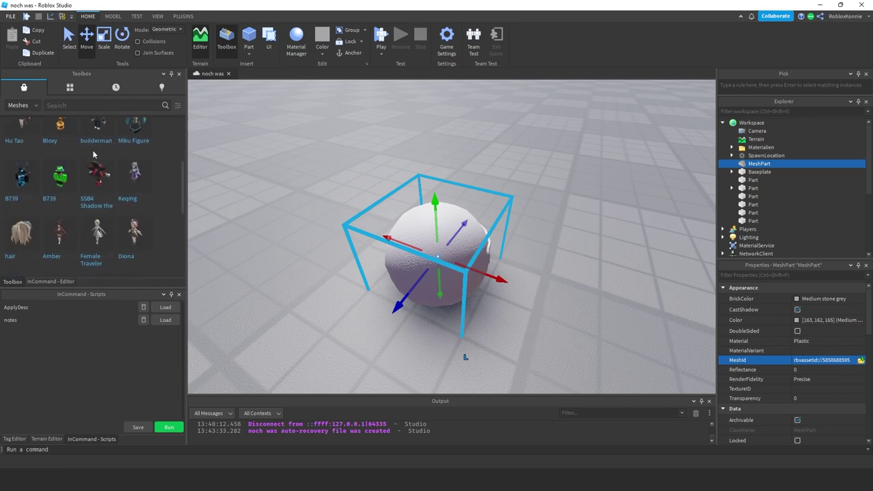
pyautogui.scroll(-1, 94, 155)
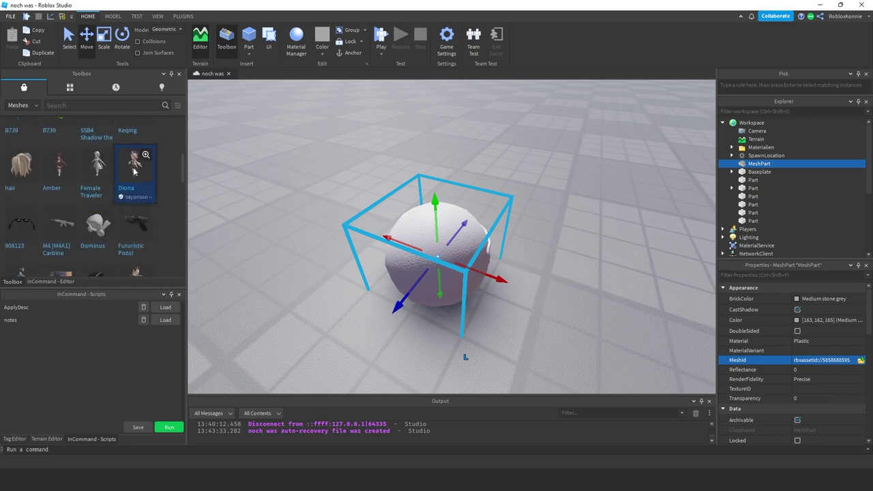
pyautogui.moveTo(269, 156); pyautogui.dragTo(332, 191)
pyautogui.press('s')
pyautogui.moveTo(332, 191); pyautogui.dragTo(331, 191, button='right')
pyautogui.press('f')
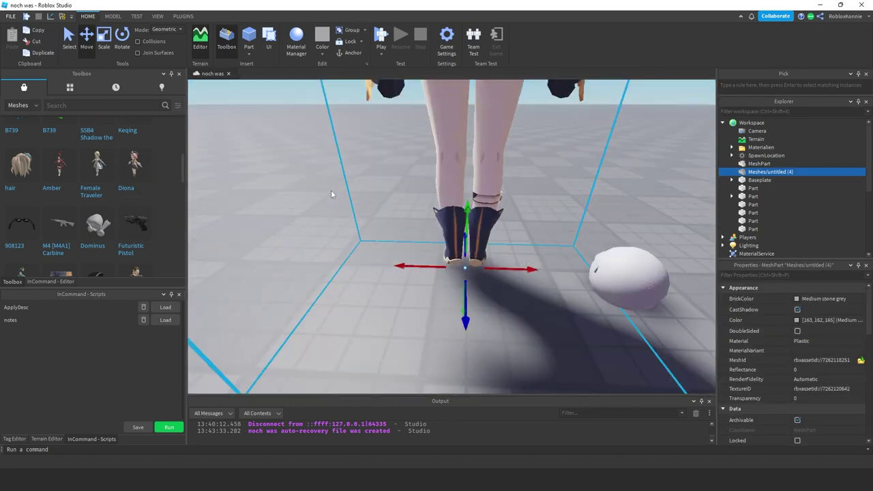
pyautogui.hotkey('ctrl', '1')
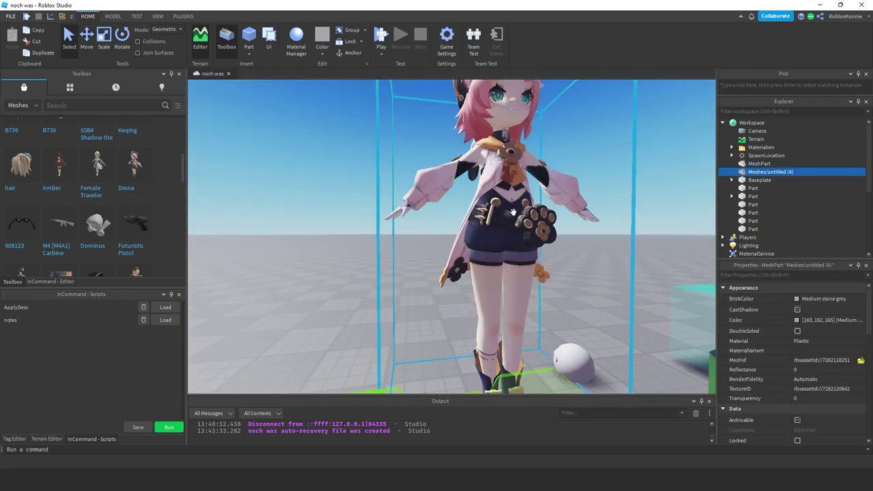
pyautogui.moveTo(528, 227); pyautogui.dragTo(527, 230, button='right')
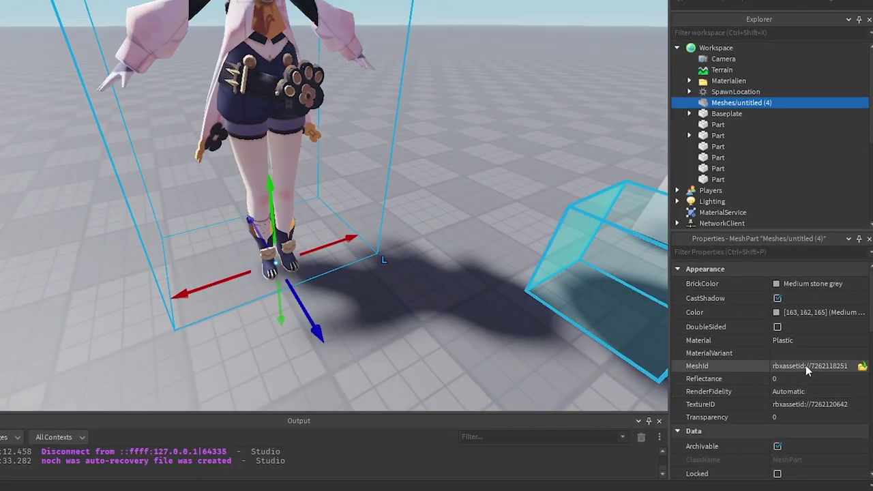
pyautogui.click(795, 404)
pyautogui.hotkey('ctrl', 'c')
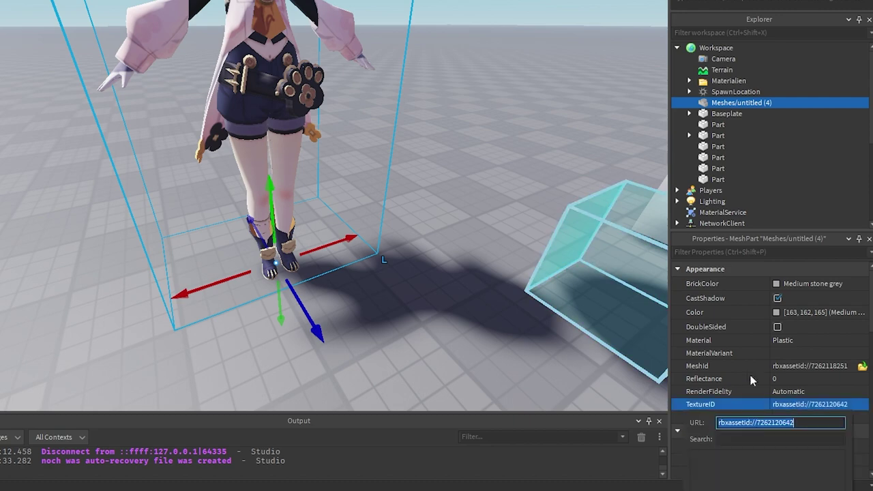
pyautogui.moveTo(492, 271); pyautogui.dragTo(493, 270, button='right')
pyautogui.press('w')
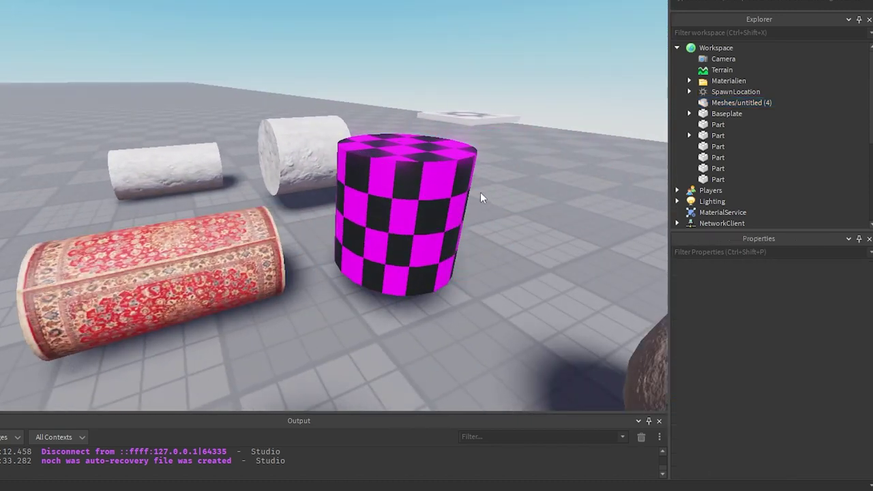
pyautogui.click(477, 197)
pyautogui.click(409, 146)
pyautogui.click(801, 348)
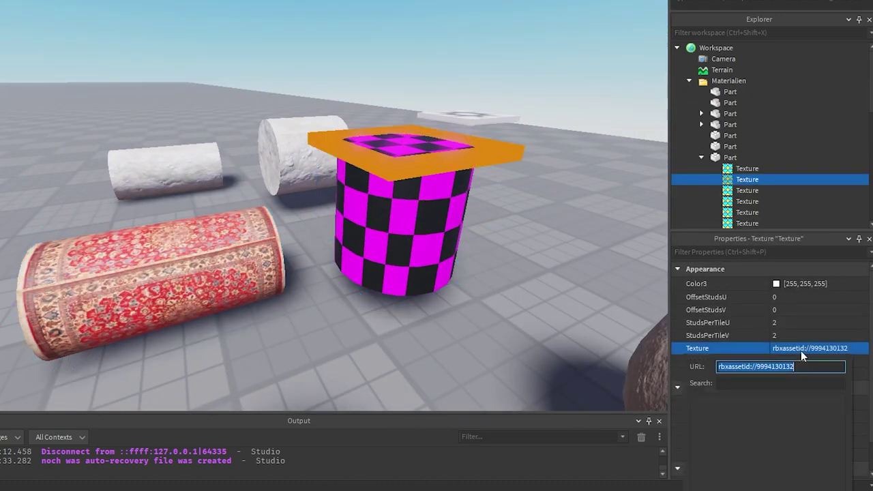
pyautogui.hotkey('ctrl', 'v')
pyautogui.press('Return')
pyautogui.press('w')
pyautogui.moveTo(503, 125); pyautogui.dragTo(503, 127, button='right')
pyautogui.scroll(5, 503, 127)
pyautogui.scroll(-5, 502, 127)
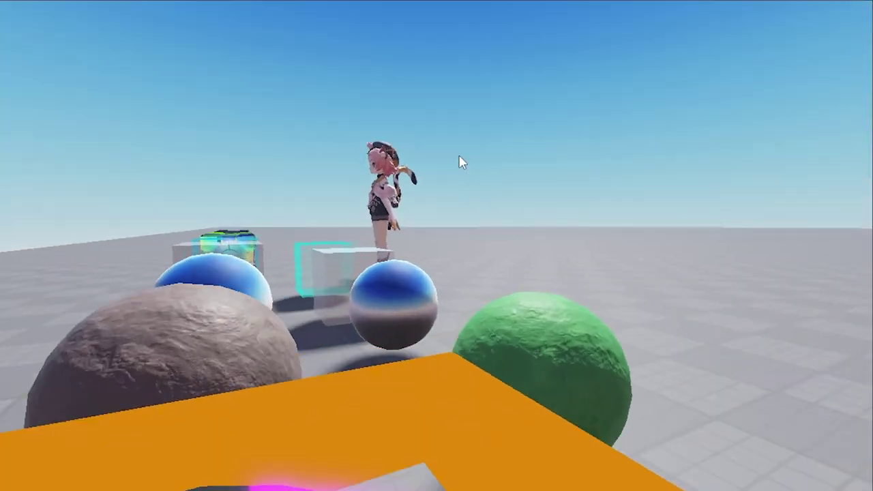
# Step: Delete the Diona character mesh from the baseplate after viewing it from the front
pyautogui.scroll(5, 462, 157)
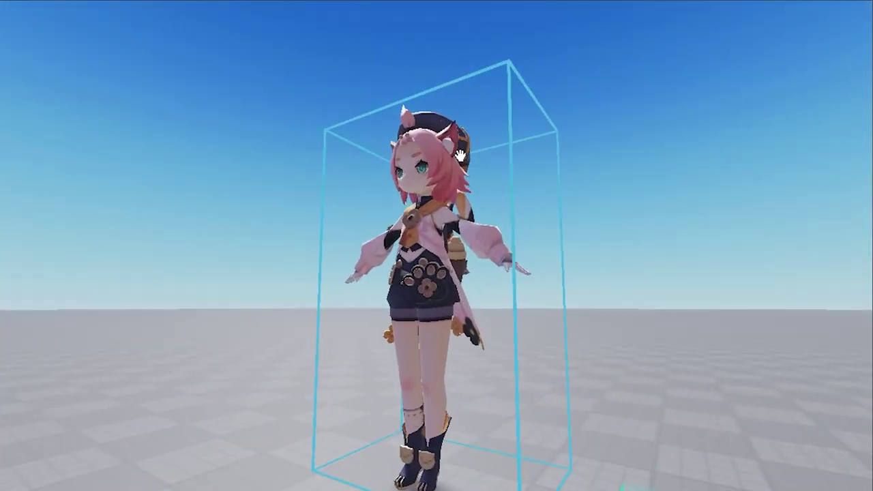
pyautogui.scroll(5, 460, 157)
pyautogui.moveTo(460, 155); pyautogui.dragTo(462, 161, button='right')
pyautogui.scroll(-8, 461, 155)
pyautogui.click(448, 194)
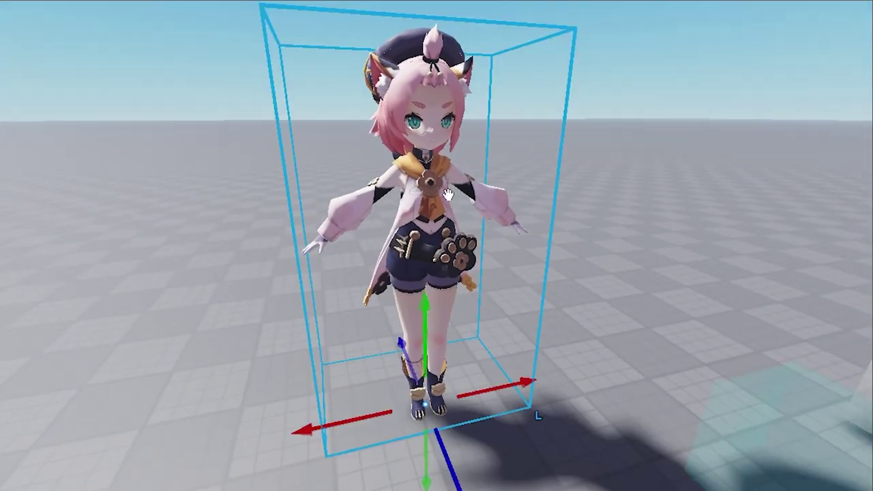
pyautogui.moveTo(582, 192); pyautogui.dragTo(584, 185, button='right')
pyautogui.click(618, 177)
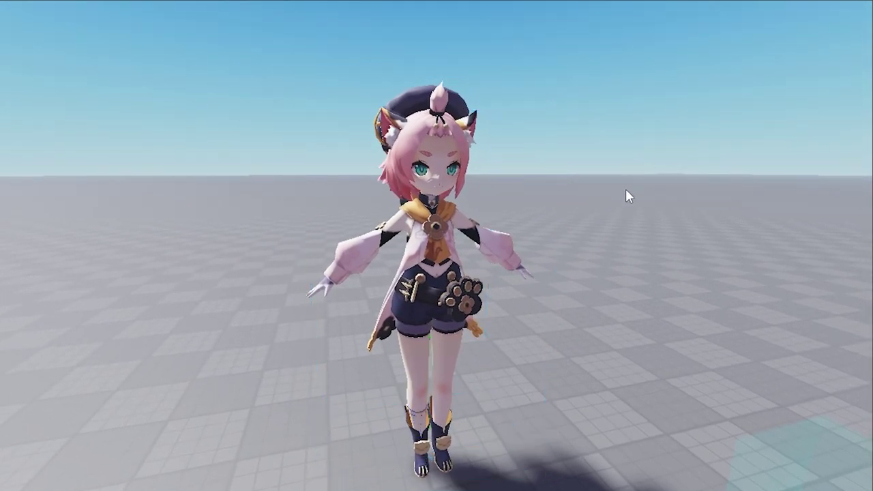
pyautogui.click(471, 214)
pyautogui.moveTo(471, 214); pyautogui.dragTo(471, 214, button='right')
pyautogui.press('Delete')
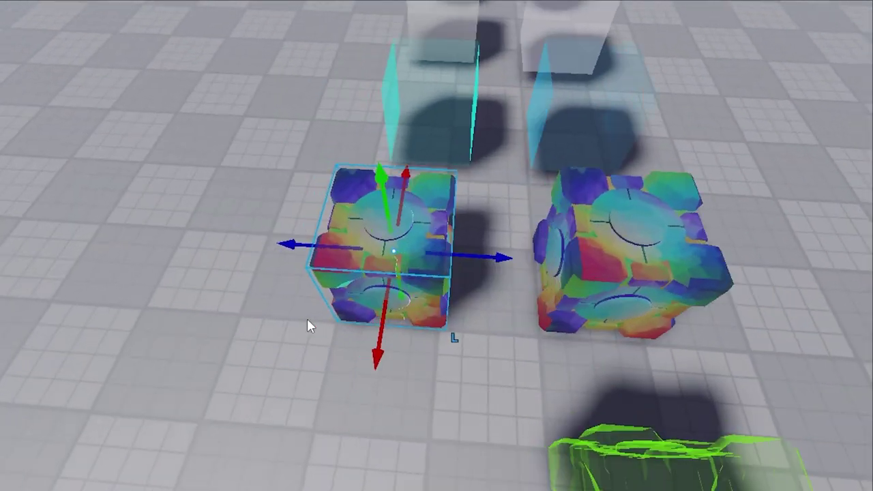
# Step: Duplicate the rainbow-textured cube nearest the cyan glass block and move the copy away from it along the row
pyautogui.press('w')
pyautogui.moveTo(307, 319); pyautogui.dragTo(307, 319, button='right')
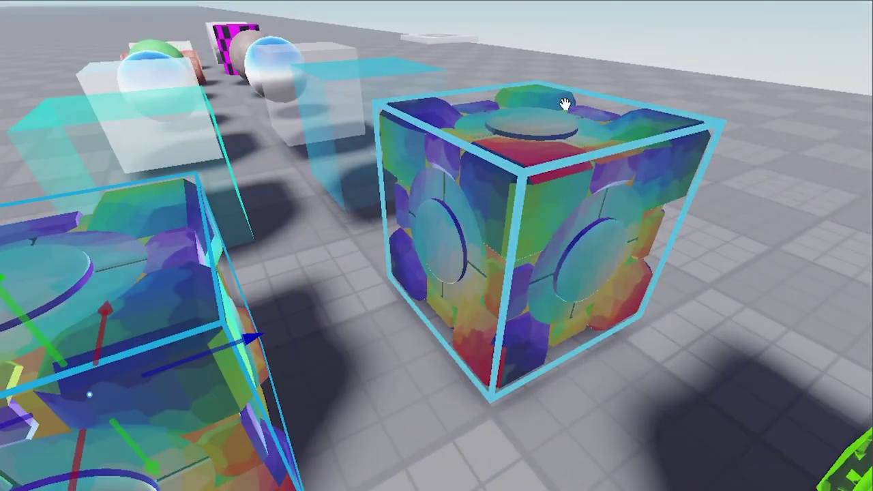
pyautogui.click(546, 113)
pyautogui.press('f')
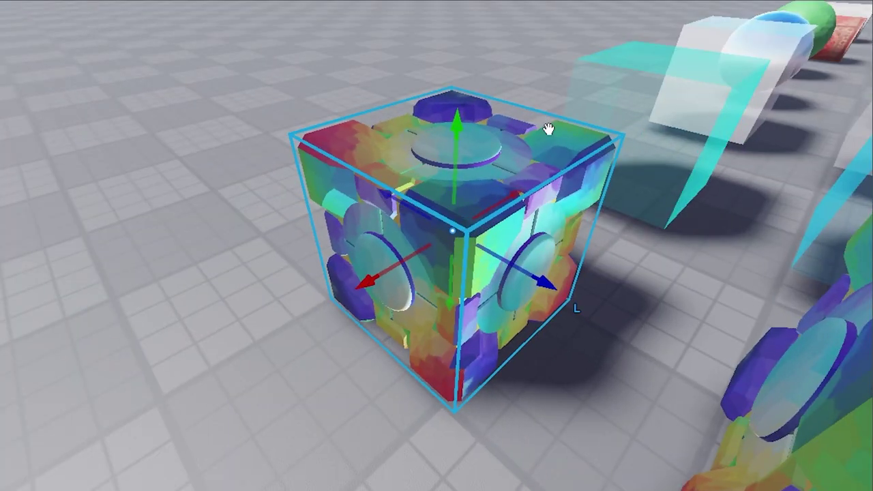
pyautogui.moveTo(418, 383); pyautogui.dragTo(432, 357)
pyautogui.moveTo(433, 357); pyautogui.dragTo(433, 356, button='right')
pyautogui.press('d')
# Step: Set the copied cube's Material to ForceField
pyautogui.click(798, 342)
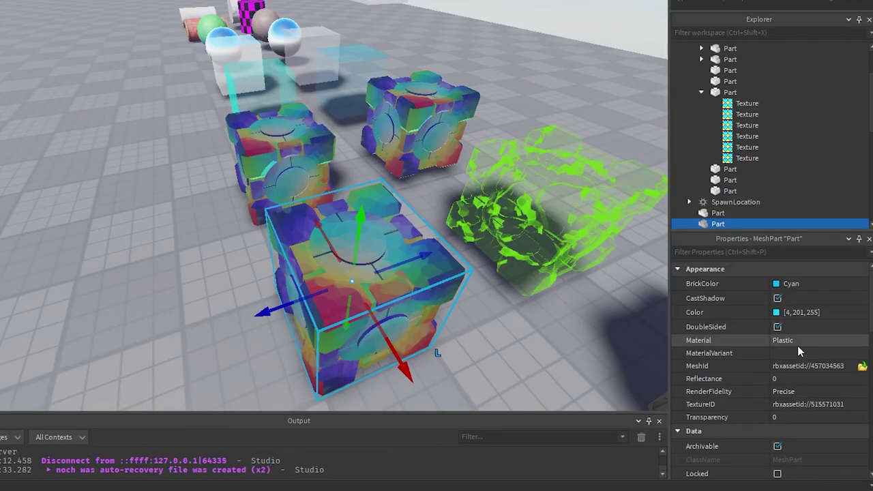
pyautogui.click(802, 344)
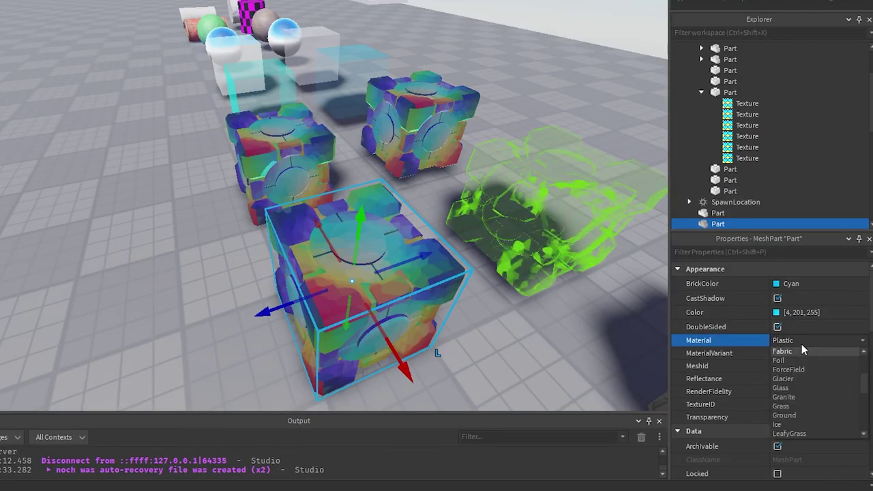
pyautogui.click(789, 369)
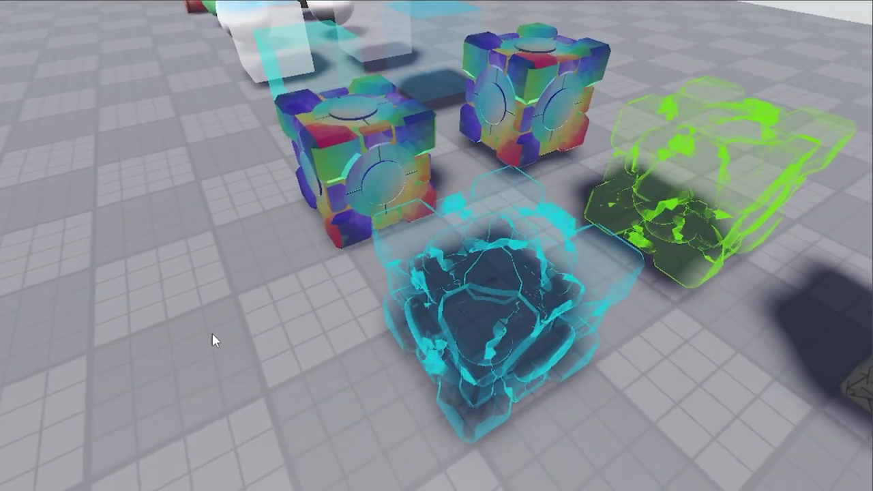
# Step: Examine the ForceField effect on the cyan cube and compare it with the neighbouring rainbow-textured cubes
pyautogui.press('w')
pyautogui.moveTo(372, 180); pyautogui.dragTo(372, 175, button='right')
pyautogui.scroll(-5, 371, 175)
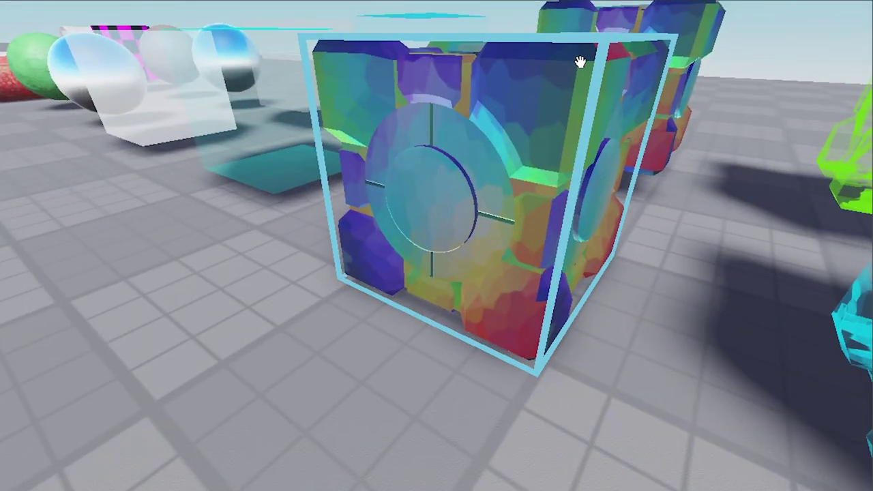
pyautogui.press('s')
pyautogui.press('d')
pyautogui.moveTo(512, 215); pyautogui.dragTo(512, 216, button='right')
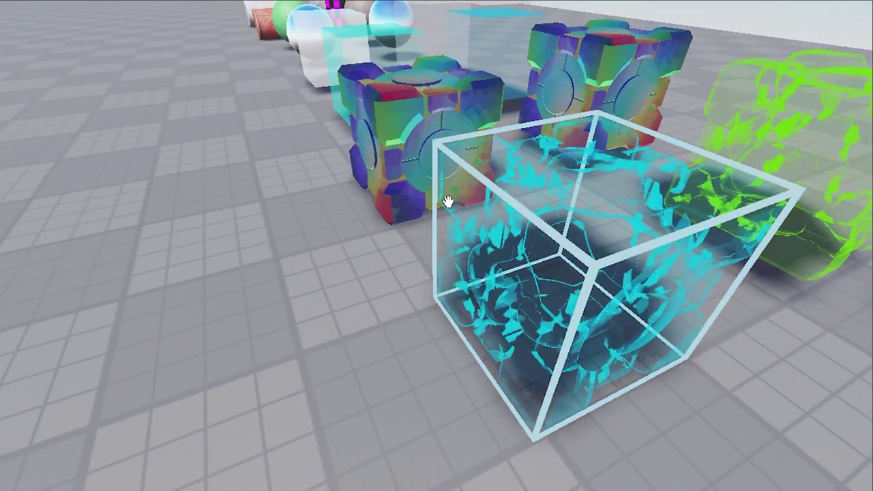
pyautogui.click(435, 193)
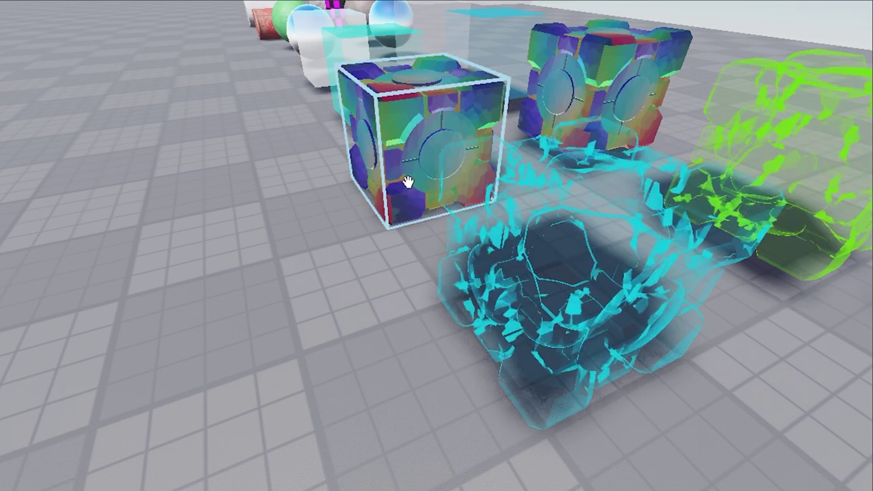
pyautogui.click(515, 191)
pyautogui.click(387, 253)
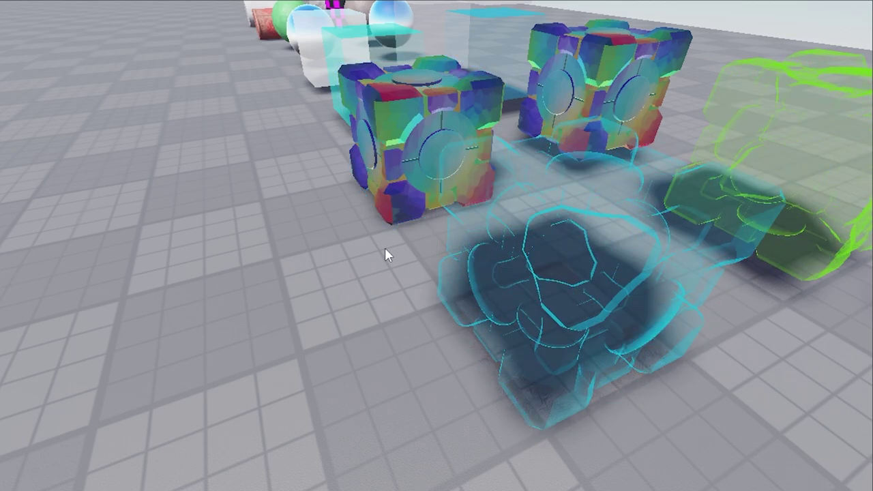
pyautogui.moveTo(503, 237); pyautogui.dragTo(505, 239, button='right')
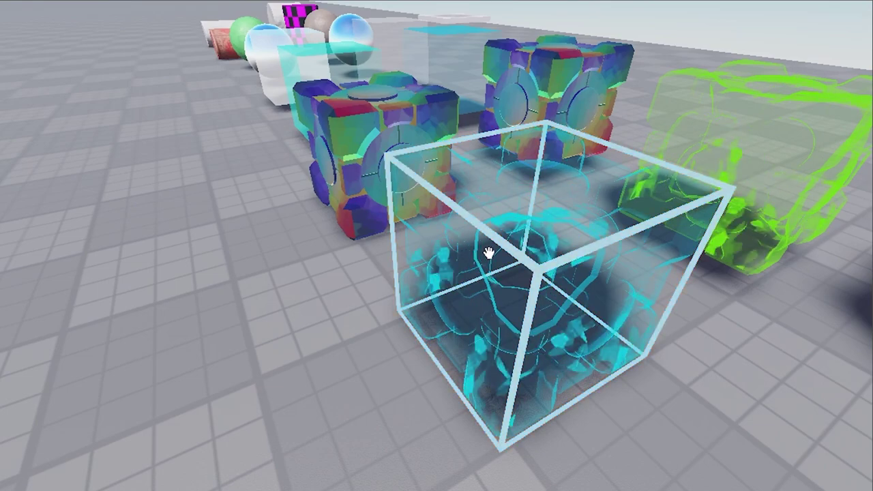
pyautogui.click(343, 292)
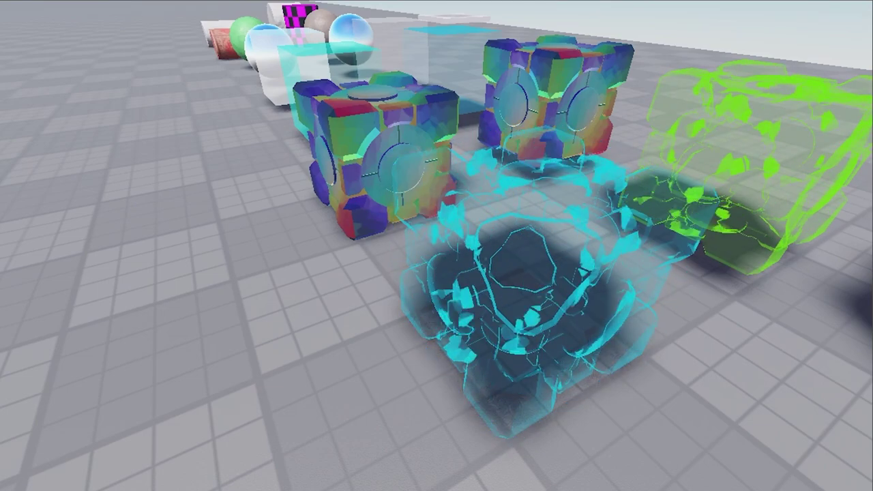
# Step: Switch the Toolbox category from meshes to Images and search for "gradient"
pyautogui.click(20, 106)
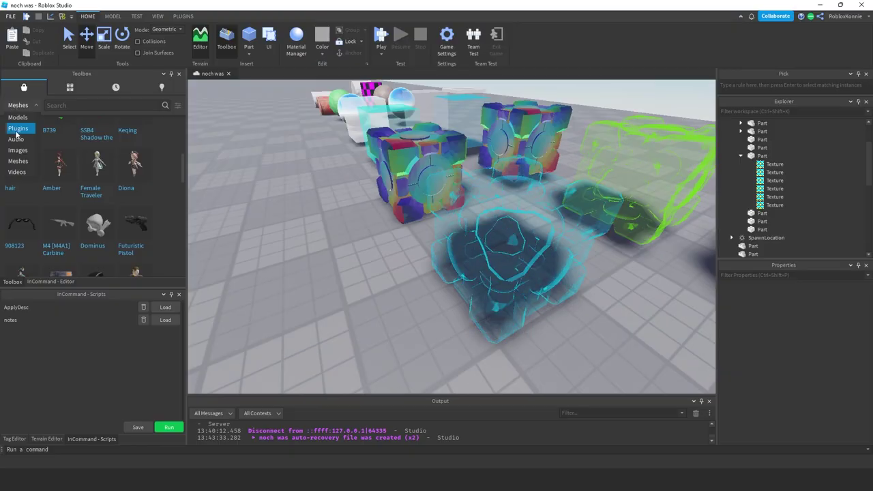
pyautogui.click(19, 151)
pyautogui.click(68, 105)
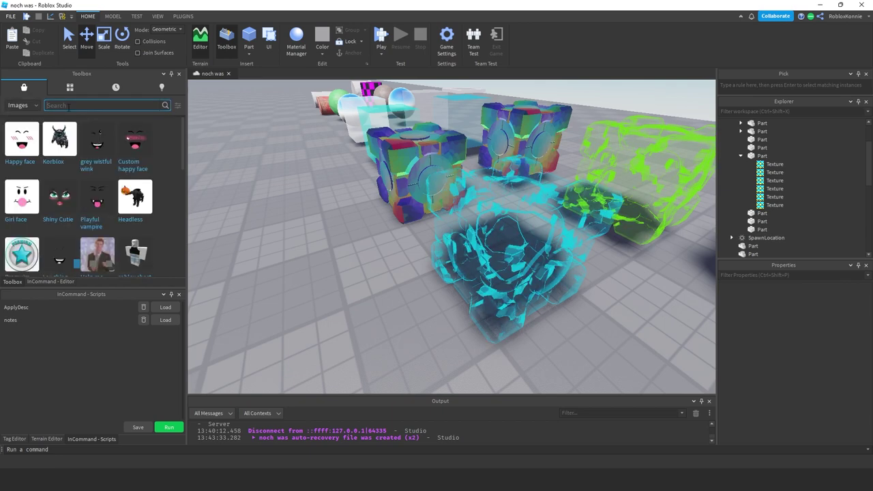
pyautogui.write('gradi')
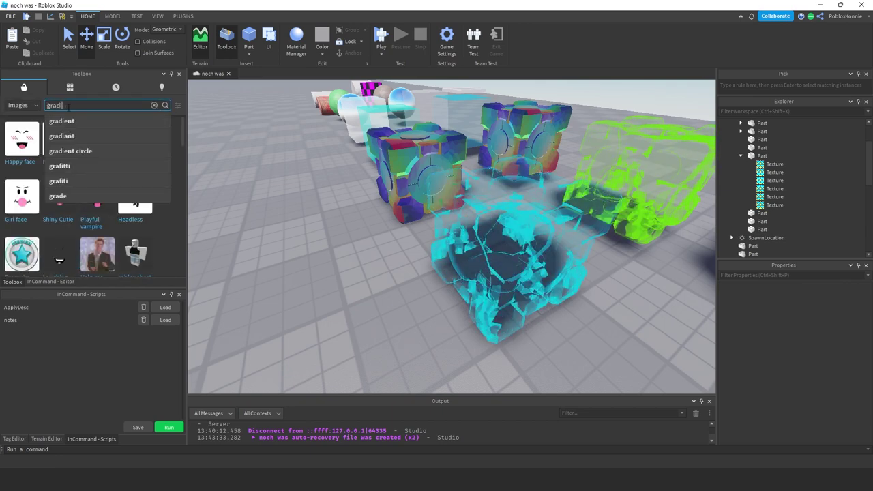
pyautogui.write('ent')
pyautogui.press('Return')
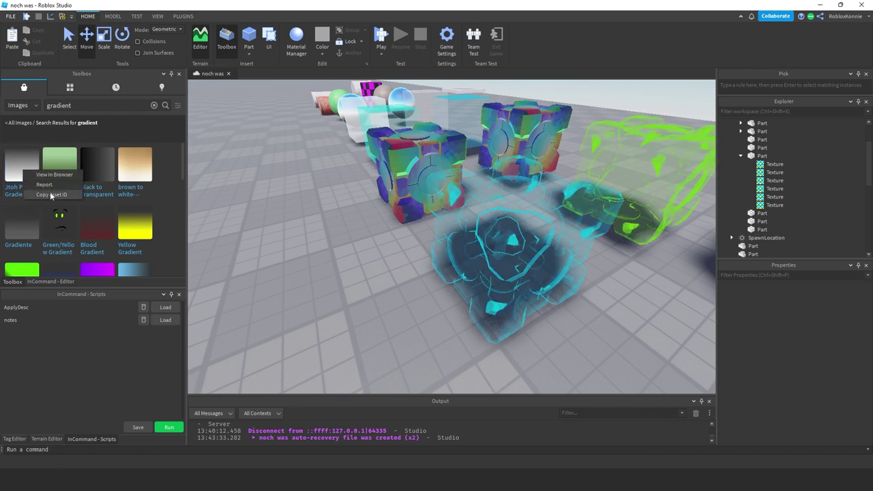
pyautogui.click(52, 196)
pyautogui.click(559, 287)
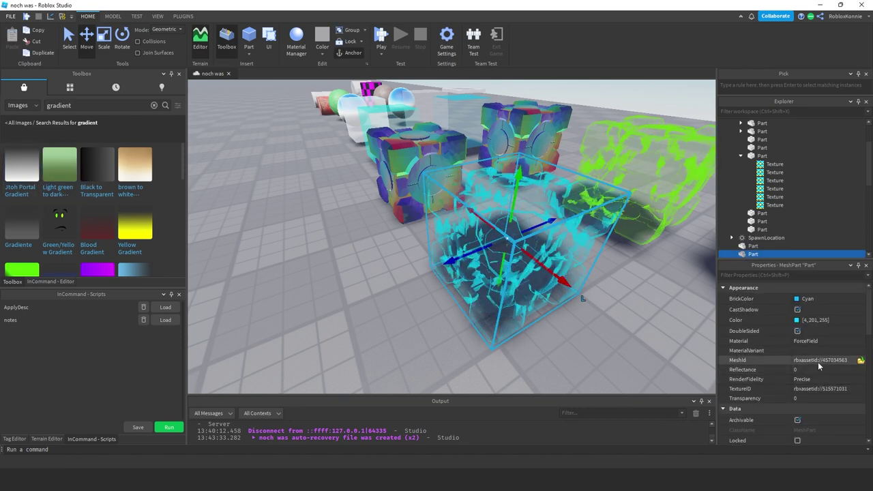
pyautogui.click(816, 389)
pyautogui.hotkey('ctrl', 'v')
pyautogui.press('Return')
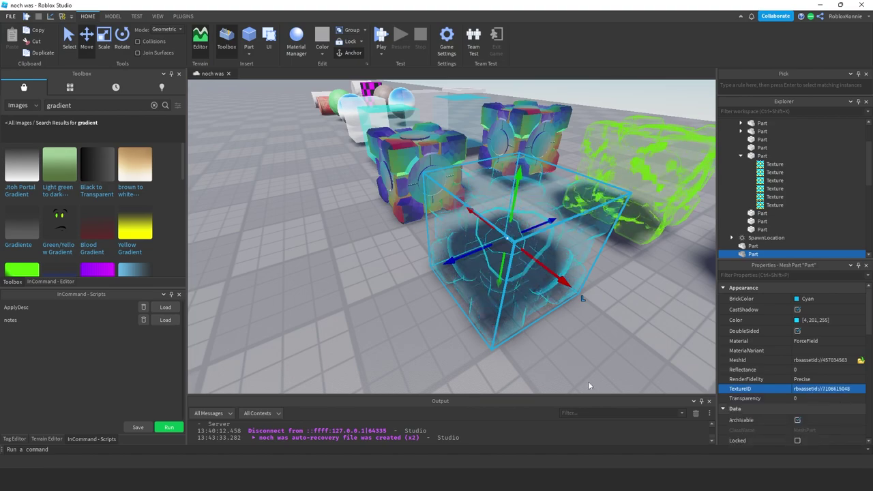
pyautogui.press('f')
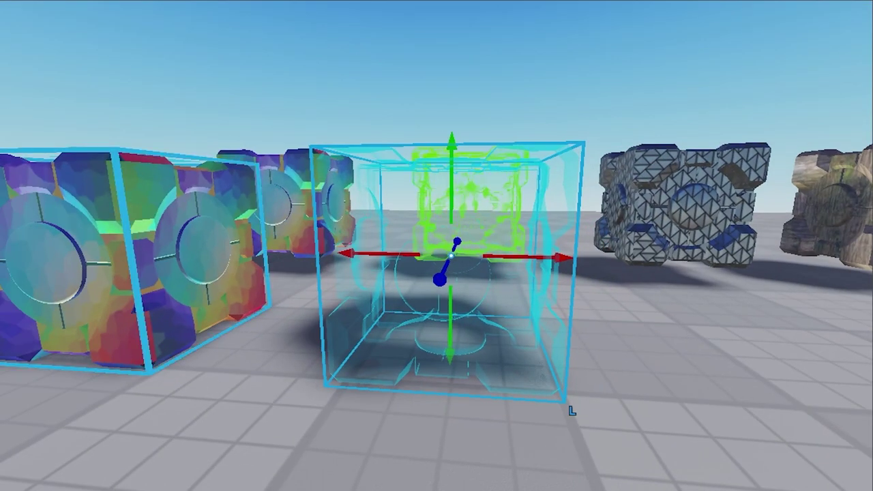
pyautogui.rightClick(140, 212)
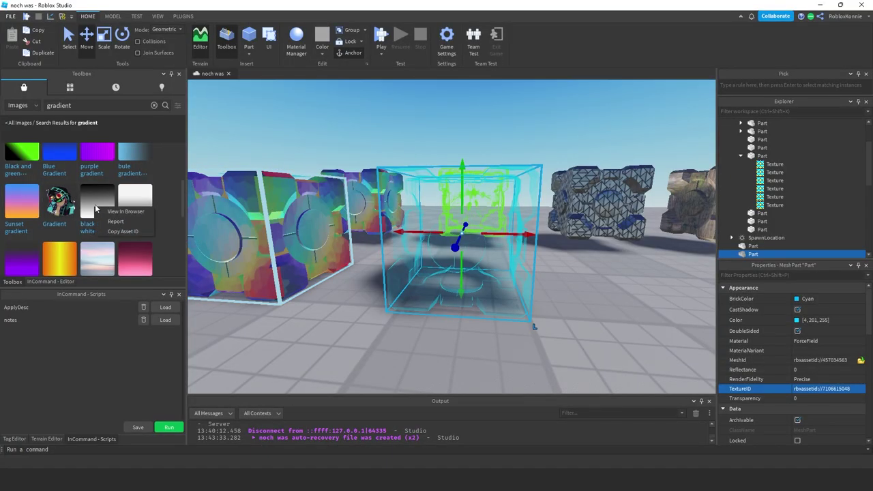
pyautogui.click(95, 203)
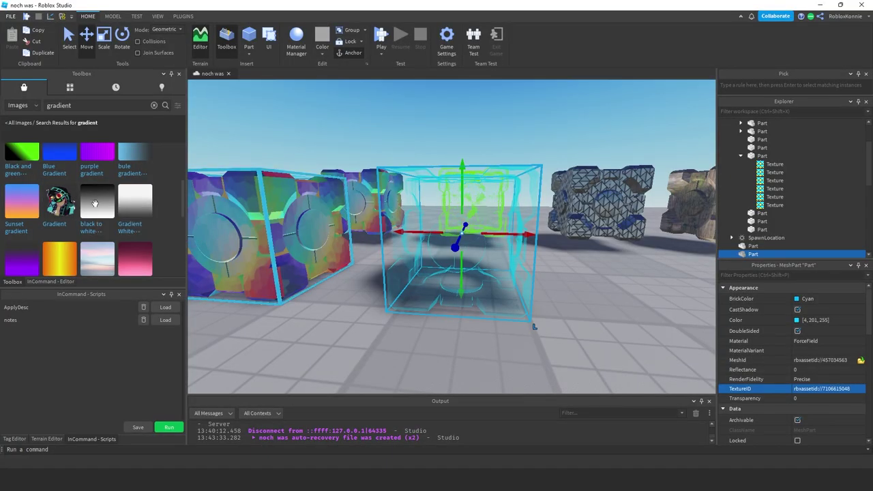
pyautogui.click(125, 230)
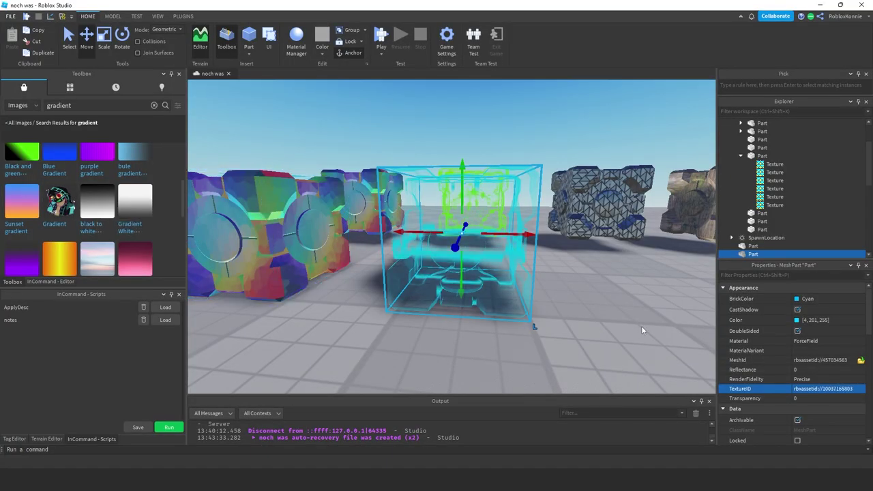
# Step: Examine how the black-to-white gradient texture shapes the cube's surface and its ForceField effect from several angles
pyautogui.press('d')
pyautogui.moveTo(582, 305); pyautogui.dragTo(582, 309, button='right')
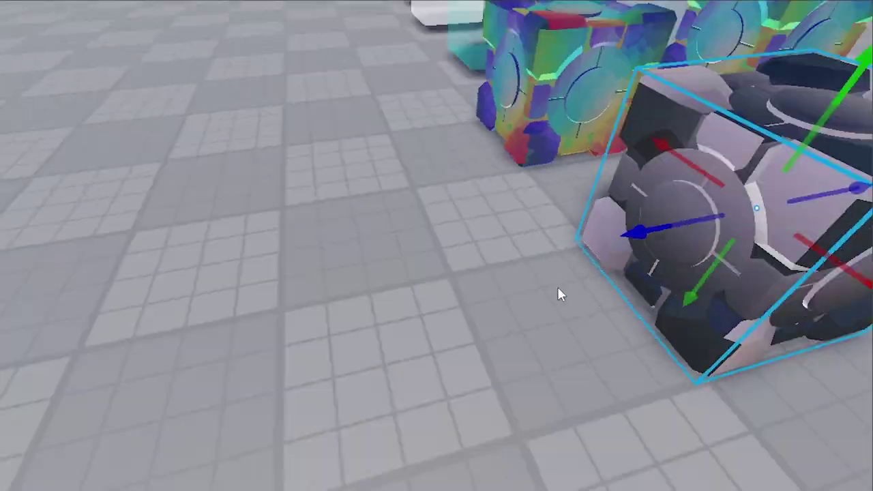
pyautogui.scroll(5, 557, 286)
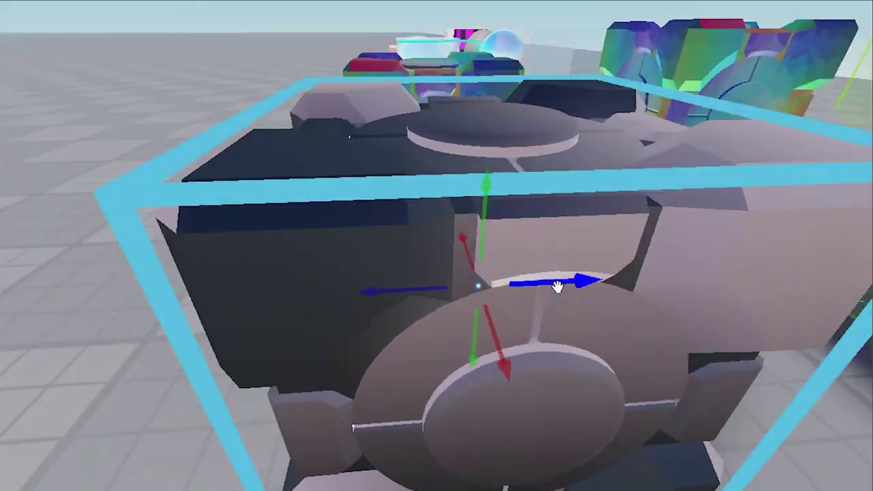
pyautogui.scroll(-5, 557, 287)
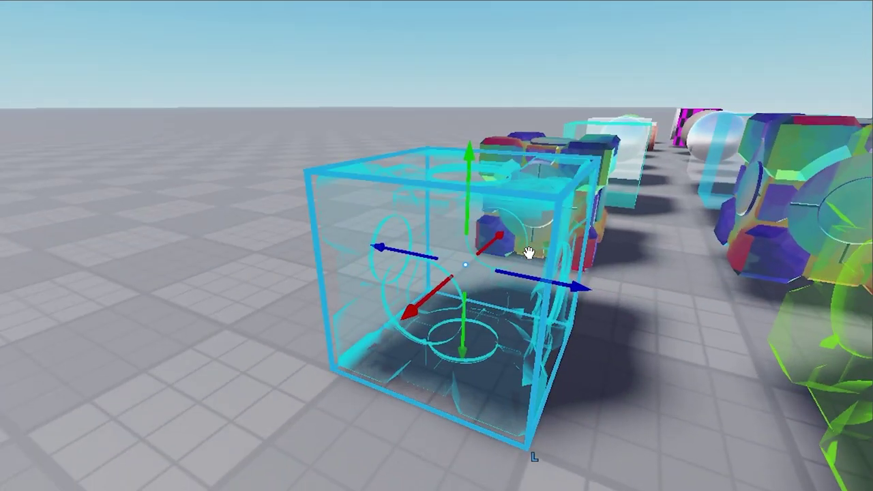
pyautogui.press('d')
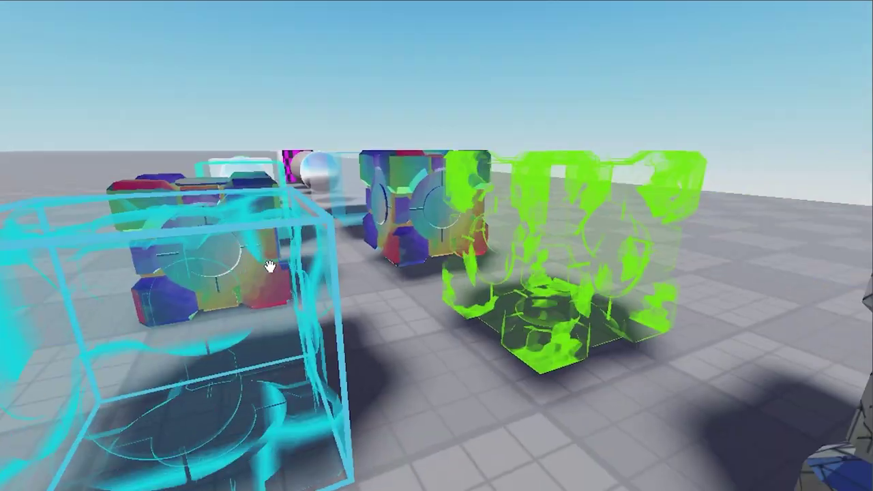
pyautogui.moveTo(270, 266); pyautogui.dragTo(270, 267, button='right')
pyautogui.press('s')
# Step: Set the gradient-textured ForceField cube's Color to yellow, RGB 255, 218, 3
pyautogui.click(375, 298)
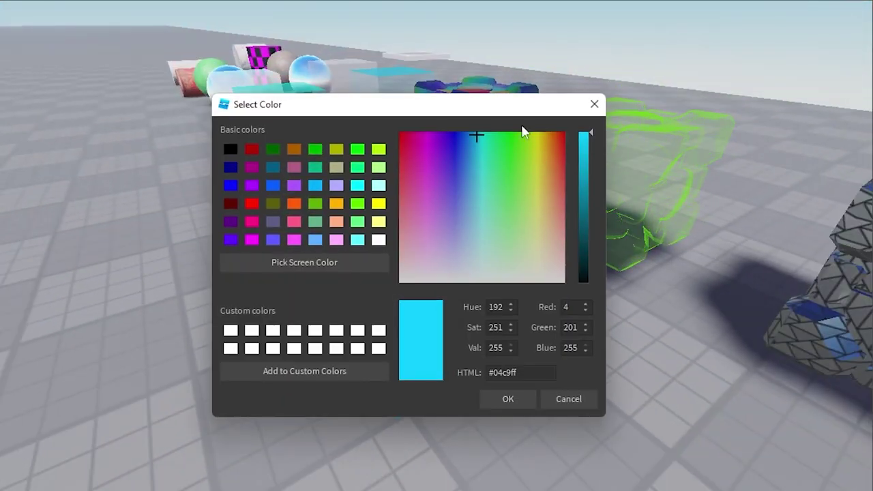
pyautogui.moveTo(496, 109); pyautogui.dragTo(71, 109)
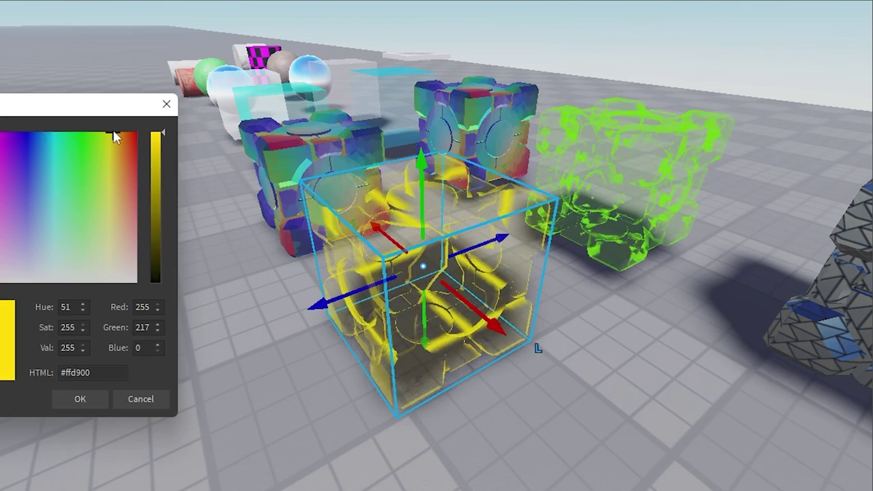
pyautogui.click(88, 395)
# Step: Look over the rainbow-textured cubes and the row of material samples behind the yellow cube
pyautogui.moveTo(182, 368); pyautogui.dragTo(182, 369, button='right')
pyautogui.press('a')
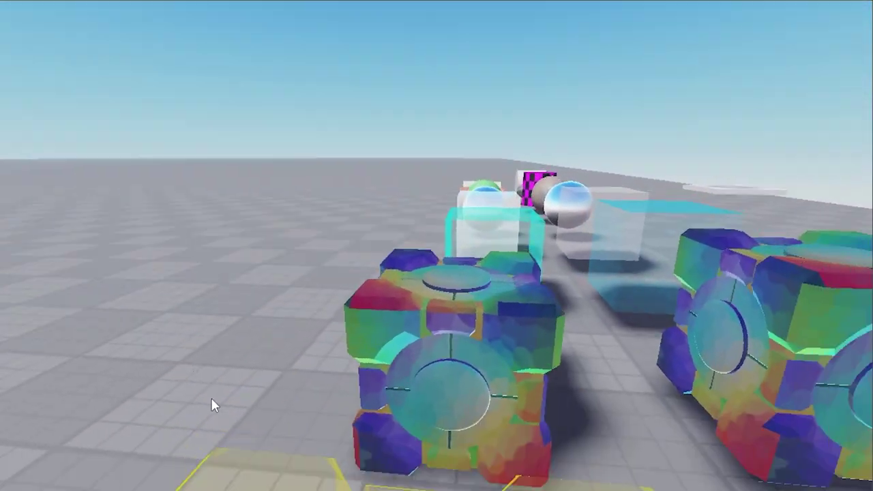
pyautogui.moveTo(213, 405); pyautogui.dragTo(213, 405, button='right')
pyautogui.press('w')
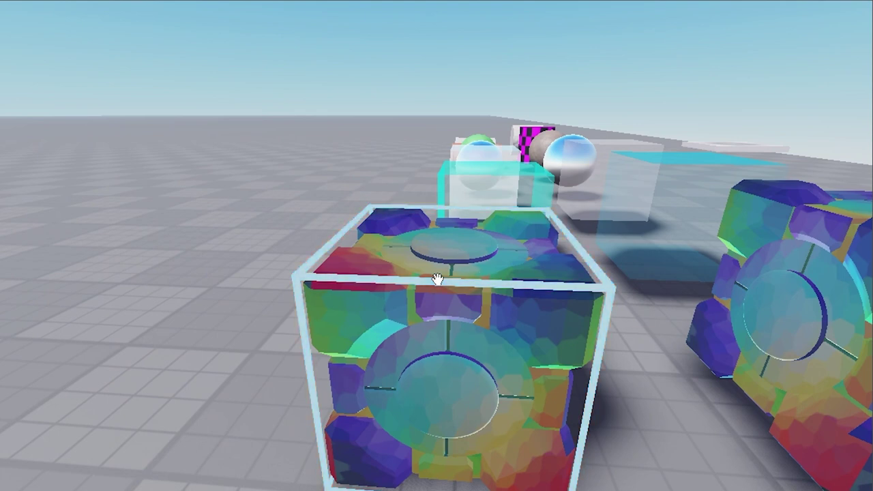
pyautogui.press('d')
pyautogui.moveTo(502, 145); pyautogui.dragTo(493, 198, button='right')
# Step: Duplicate the yellow ForceField cube and move the copy along the row to beside the blue triangle-patterned cube
pyautogui.press('s')
pyautogui.press('w')
pyautogui.press('s')
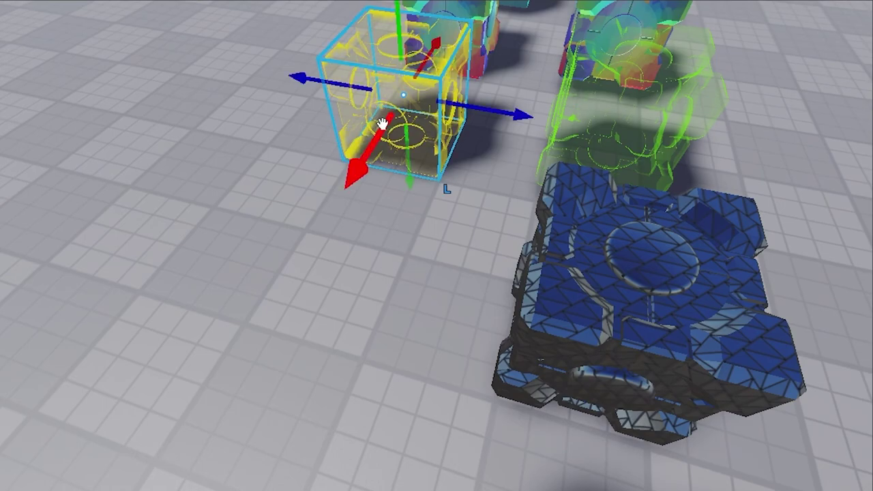
pyautogui.moveTo(382, 123); pyautogui.dragTo(303, 321)
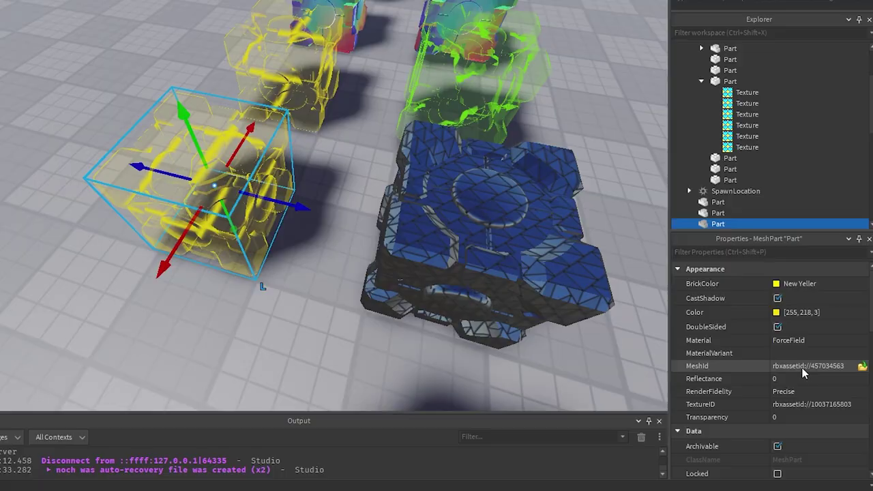
# Step: Clear the copied yellow cube's TextureID and set its Material to Plastic
pyautogui.click(799, 403)
pyautogui.press('BackSpace')
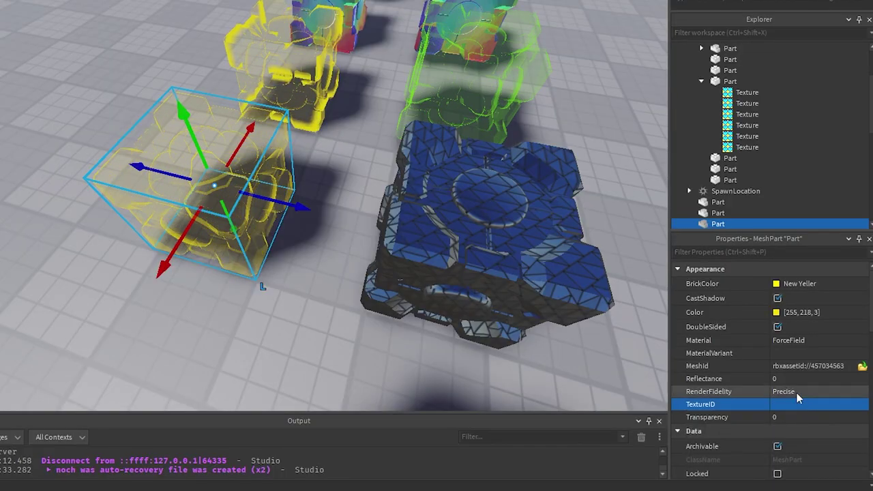
pyautogui.click(784, 342)
pyautogui.click(784, 344)
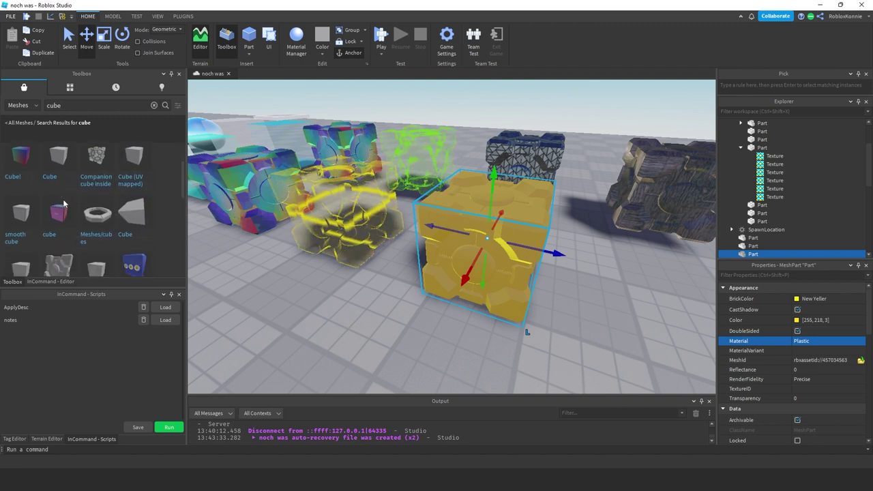
pyautogui.scroll(-3, 64, 202)
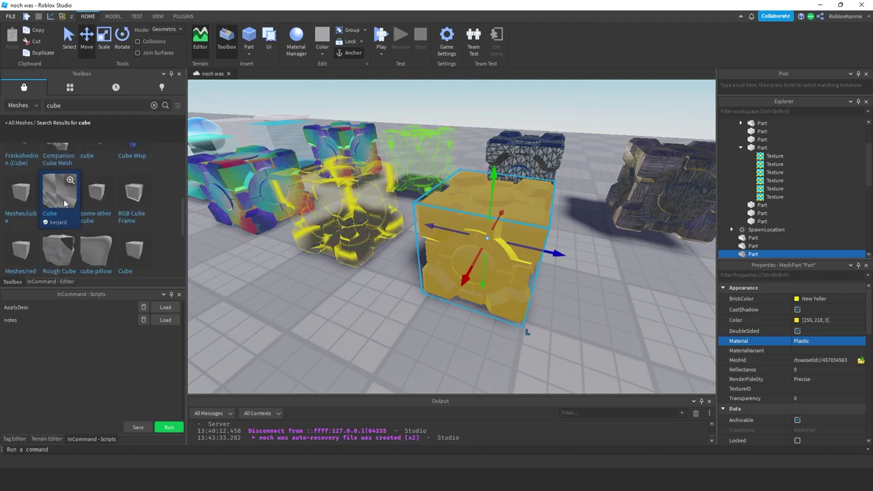
pyautogui.scroll(-5, 63, 199)
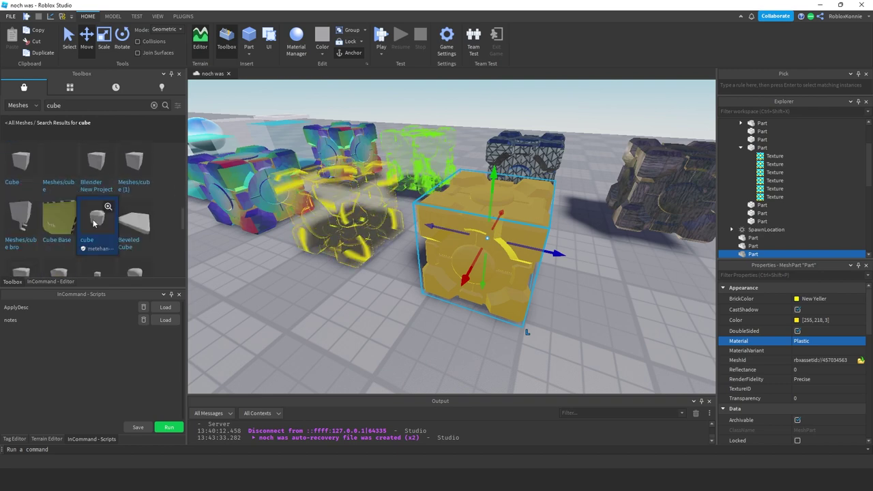
pyautogui.click(818, 360)
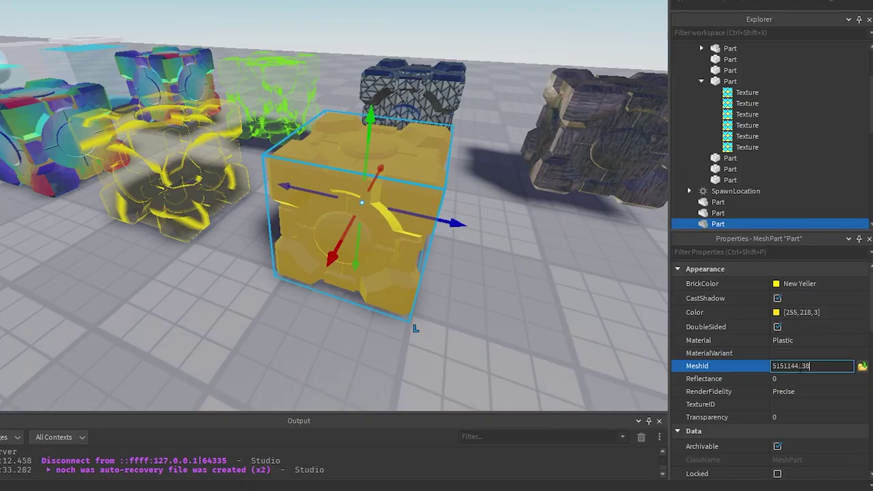
pyautogui.press('Return')
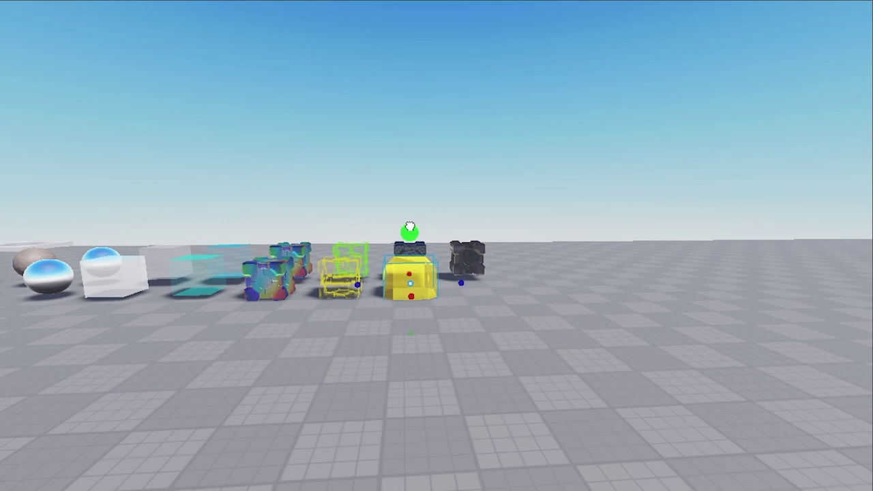
# Step: Examine the yellow beveled cube and the inner faces of the blue triangle-patterned cube from several angles
pyautogui.moveTo(410, 226); pyautogui.dragTo(409, 229)
pyautogui.press('w')
pyautogui.moveTo(409, 229); pyautogui.dragTo(408, 228, button='right')
pyautogui.moveTo(433, 174)
pyautogui.keyDown('shift'); pyautogui.mouseDown()
pyautogui.moveTo(433, 229)
pyautogui.moveTo(437, 183)
pyautogui.mouseUp(); pyautogui.keyUp('shift')
pyautogui.hotkey('ctrl', '2')
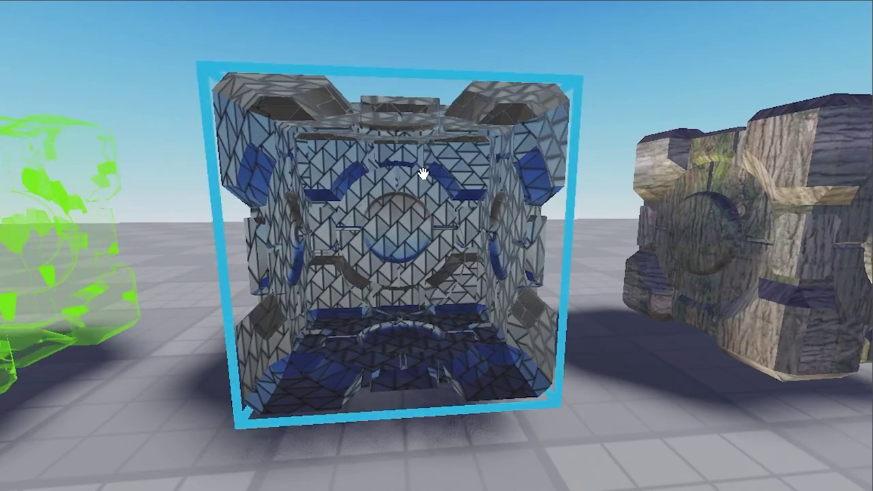
pyautogui.click(474, 216)
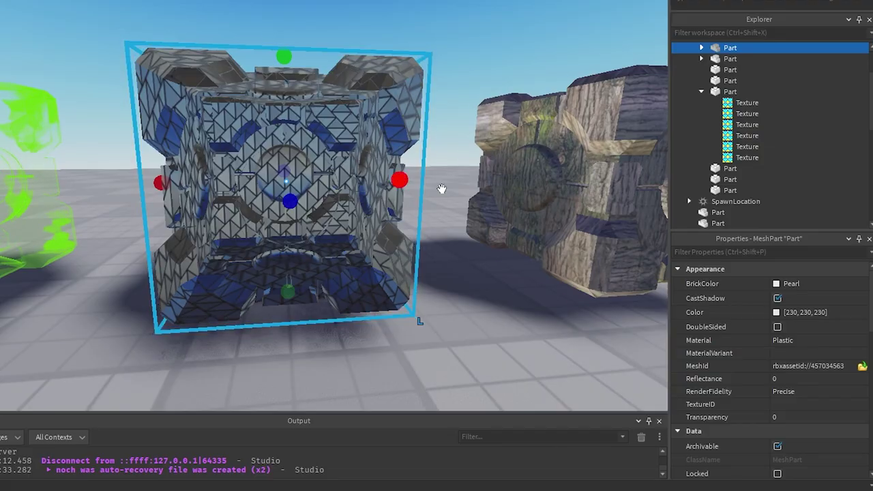
pyautogui.moveTo(355, 210); pyautogui.dragTo(334, 250, button='right')
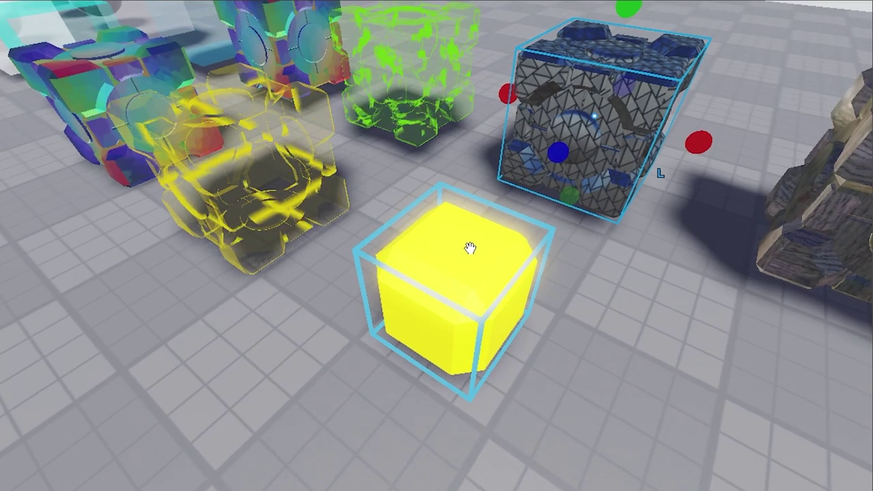
pyautogui.scroll(5, 470, 248)
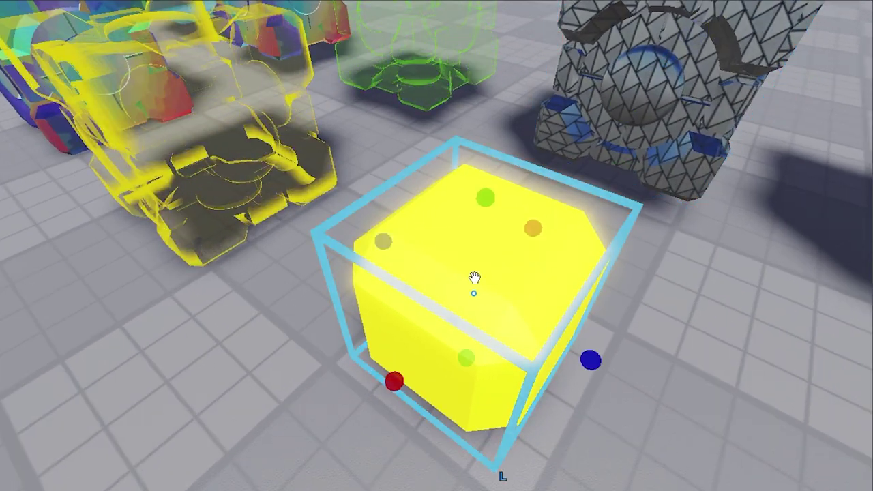
pyautogui.moveTo(441, 182); pyautogui.dragTo(439, 175, button='right')
pyautogui.press('w')
pyautogui.press('w')
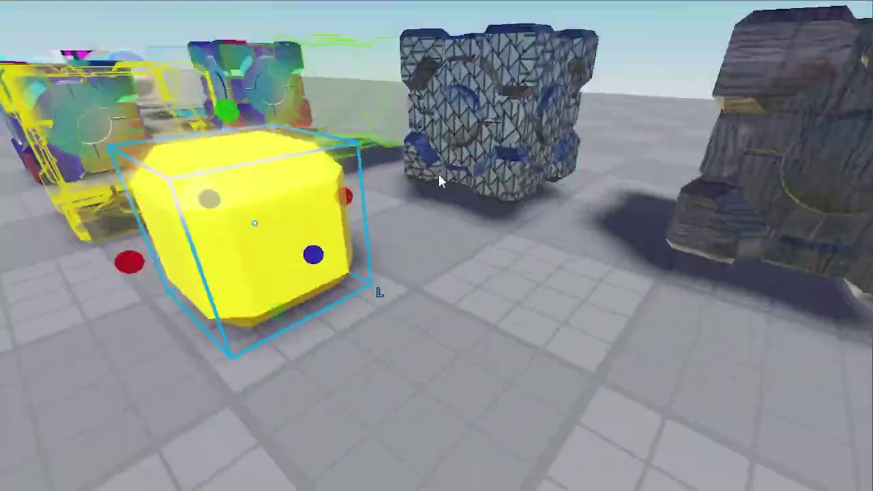
pyautogui.moveTo(438, 175); pyautogui.dragTo(439, 175, button='right')
pyautogui.press('a')
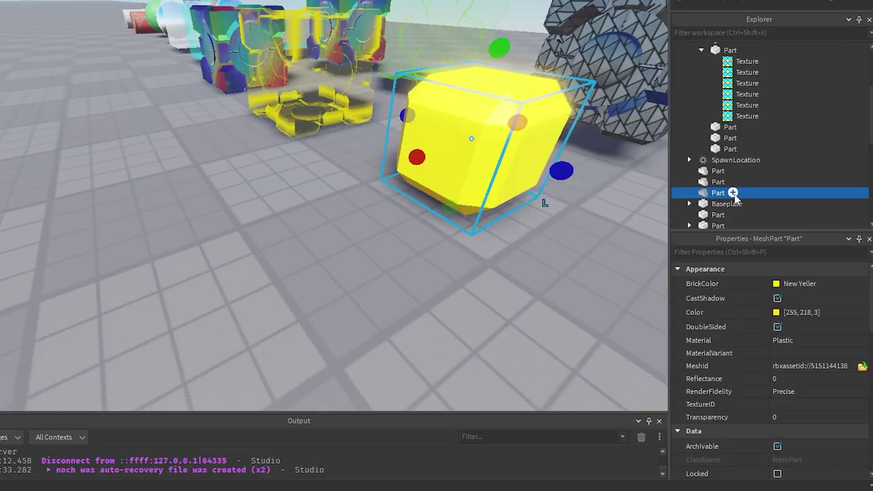
# Step: Give the yellow beveled cube a SurfaceAppearance with the same color, metalness, normal and roughness maps as the blue triangle-patterned cube
pyautogui.click(733, 193)
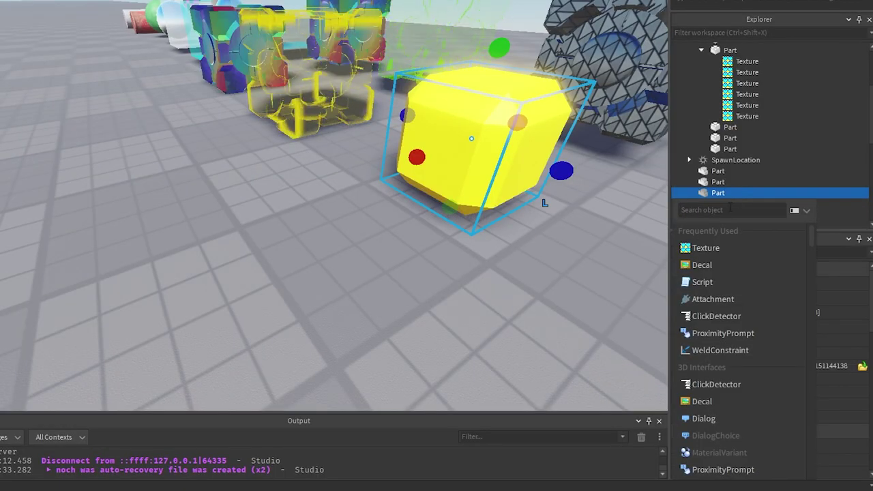
pyautogui.click(725, 265)
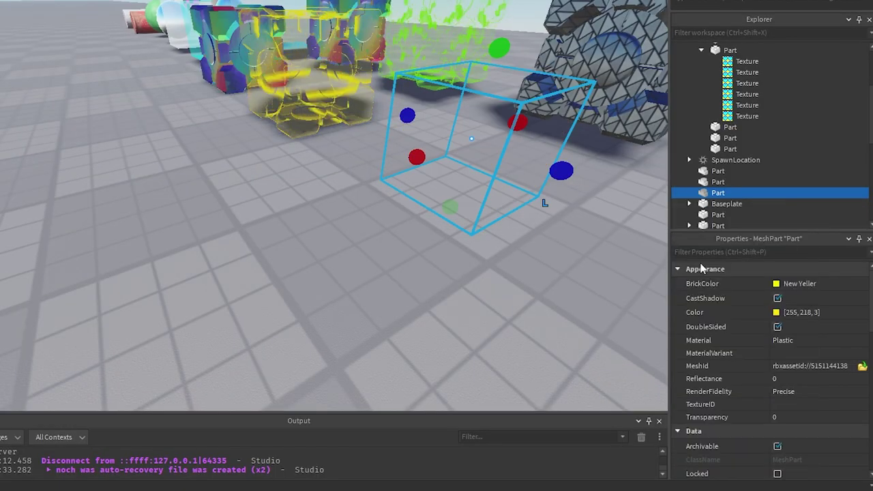
pyautogui.press('f')
pyautogui.click(738, 205)
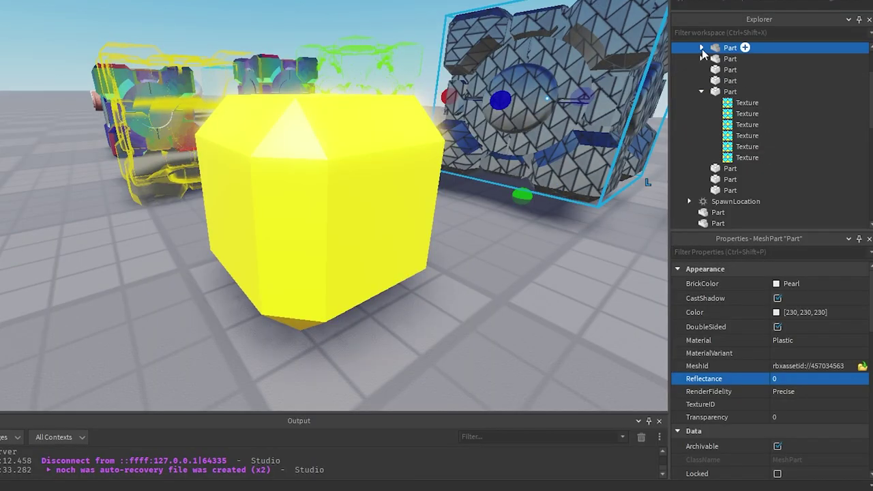
pyautogui.click(738, 60)
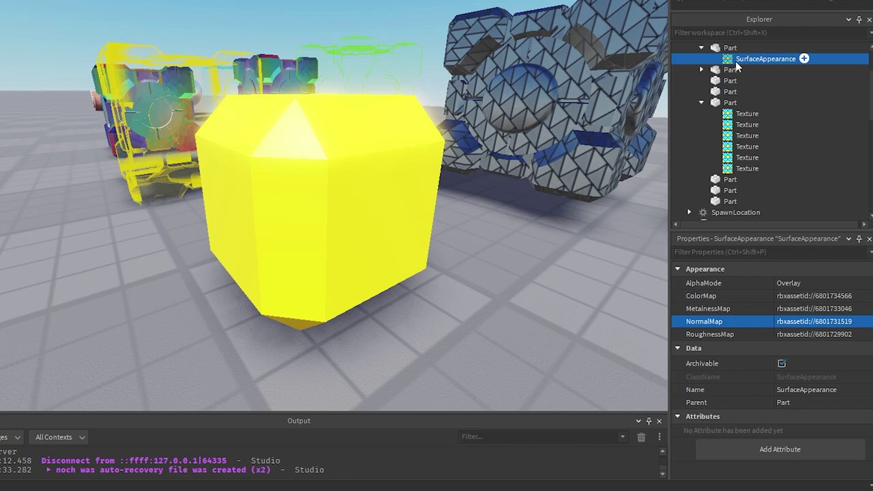
pyautogui.click(484, 239)
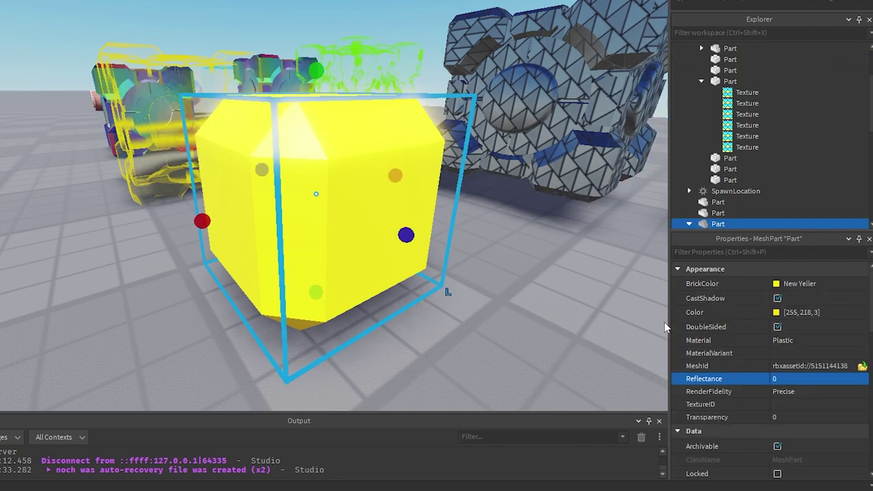
pyautogui.scroll(-1, 728, 215)
pyautogui.click(731, 214)
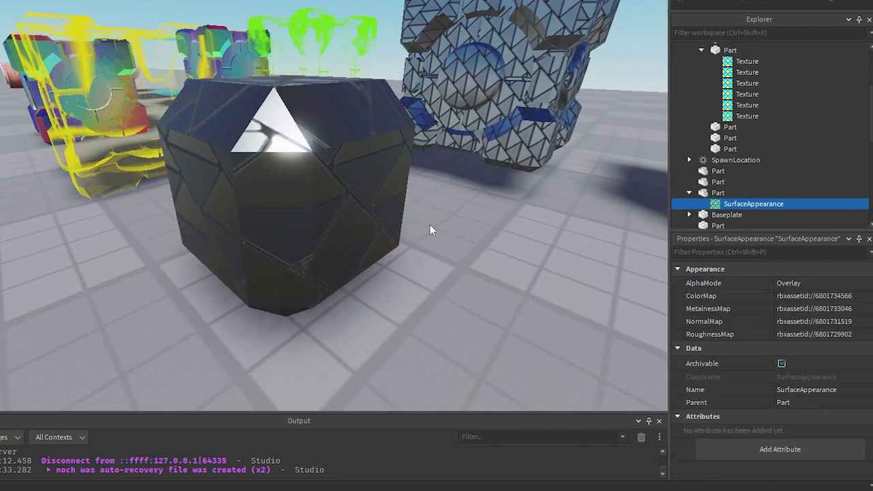
# Step: Inspect the dark tiled surface of the beveled cube, duplicate the cube and move the copy in front of the wood-textured cube
pyautogui.moveTo(430, 225); pyautogui.dragTo(429, 225, button='right')
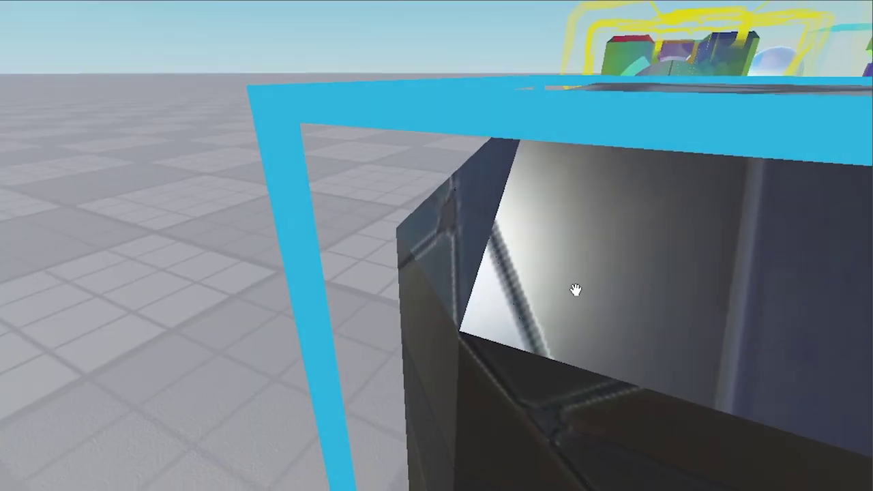
pyautogui.moveTo(576, 290); pyautogui.dragTo(576, 290, button='right')
pyautogui.moveTo(392, 358); pyautogui.dragTo(391, 360, button='right')
pyautogui.click(390, 357)
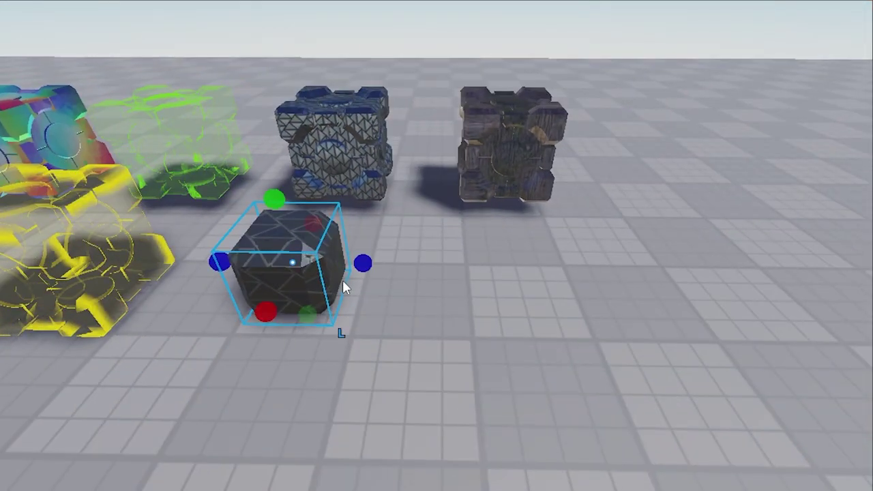
pyautogui.hotkey('ctrl', 'd')
pyautogui.moveTo(411, 264); pyautogui.dragTo(618, 266)
pyautogui.moveTo(618, 266); pyautogui.dragTo(618, 266, button='right')
# Step: Replace the SurfaceAppearance of the duplicated beveled cube with a copy of the wood-textured cube's SurfaceAppearance
pyautogui.click(468, 236)
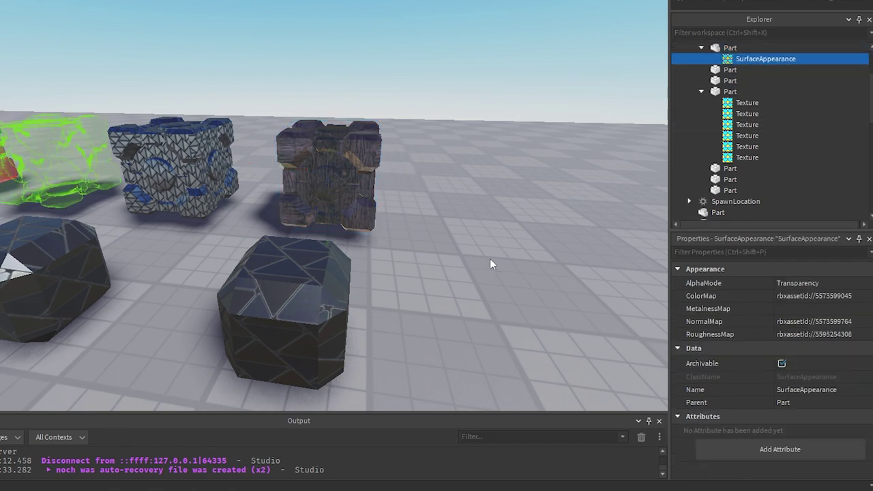
pyautogui.click(302, 291)
pyautogui.scroll(-2, 724, 194)
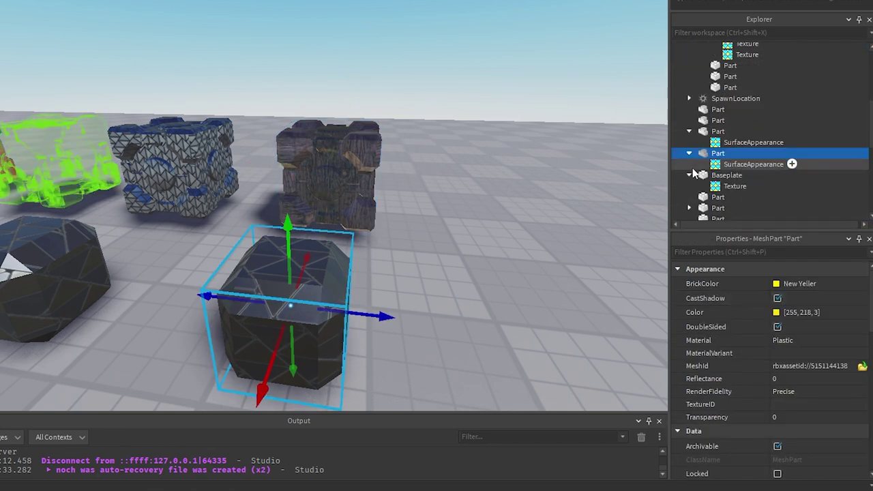
pyautogui.click(703, 164)
pyautogui.press('Delete')
pyautogui.click(713, 154)
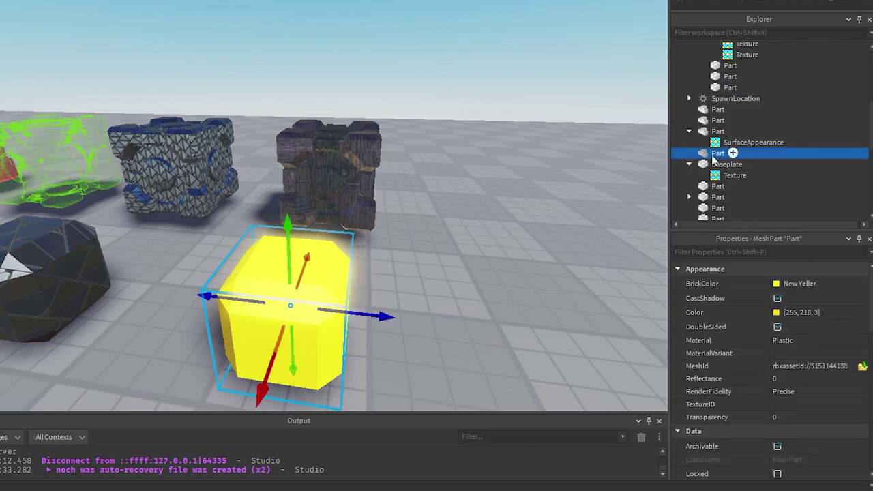
pyautogui.hotkey('ctrl', 'shift', 'v')
pyautogui.scroll(3, 398, 230)
pyautogui.moveTo(399, 233)
pyautogui.mouseDown(button='right')
pyautogui.moveTo(378, 234)
pyautogui.moveTo(397, 231)
pyautogui.mouseUp(button='right')
pyautogui.scroll(5, 399, 229)
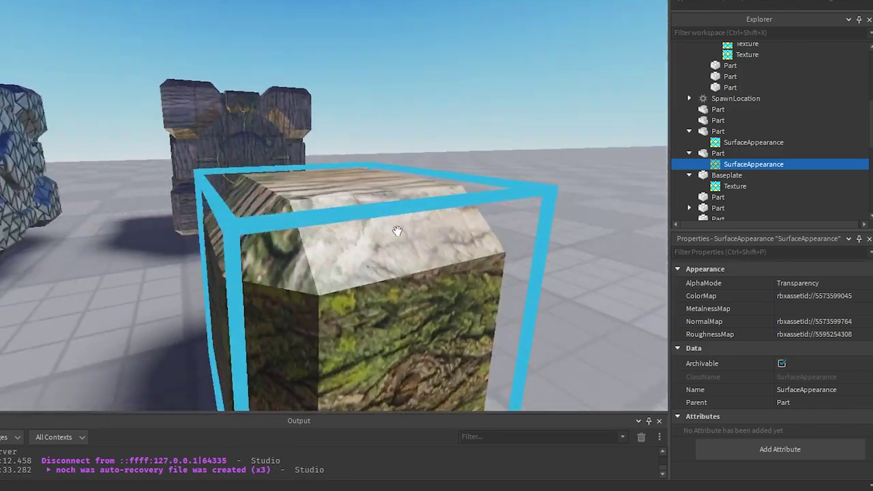
pyautogui.scroll(-5, 400, 236)
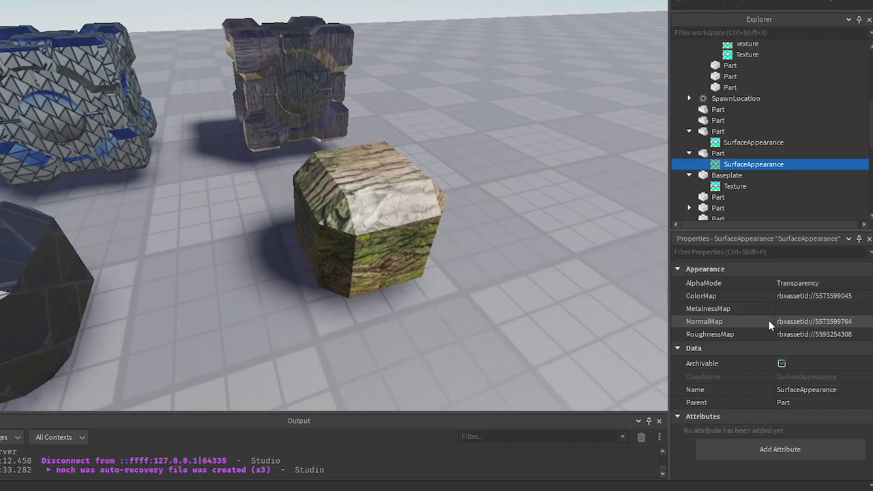
pyautogui.click(777, 321)
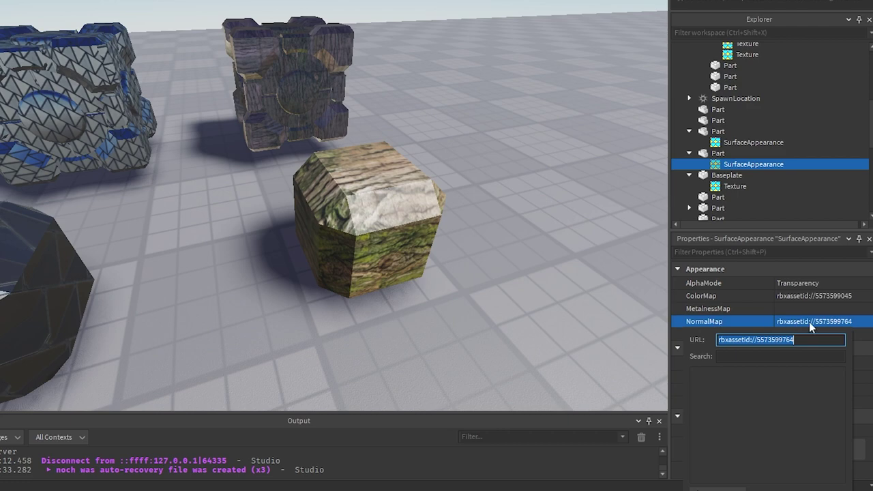
pyautogui.scroll(-8, 525, 236)
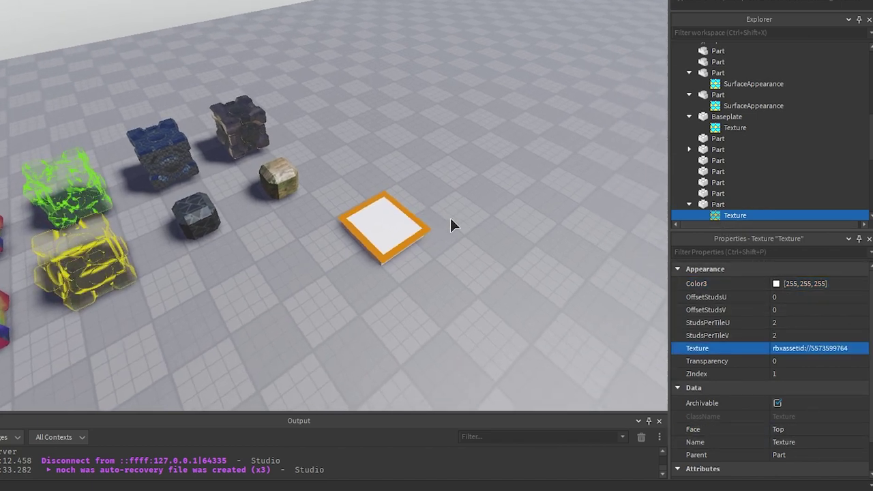
pyautogui.scroll(10, 450, 217)
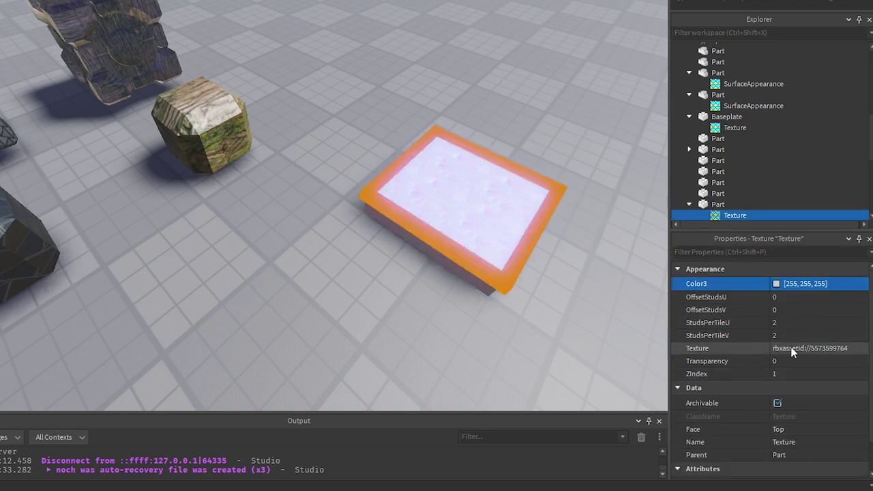
pyautogui.click(793, 352)
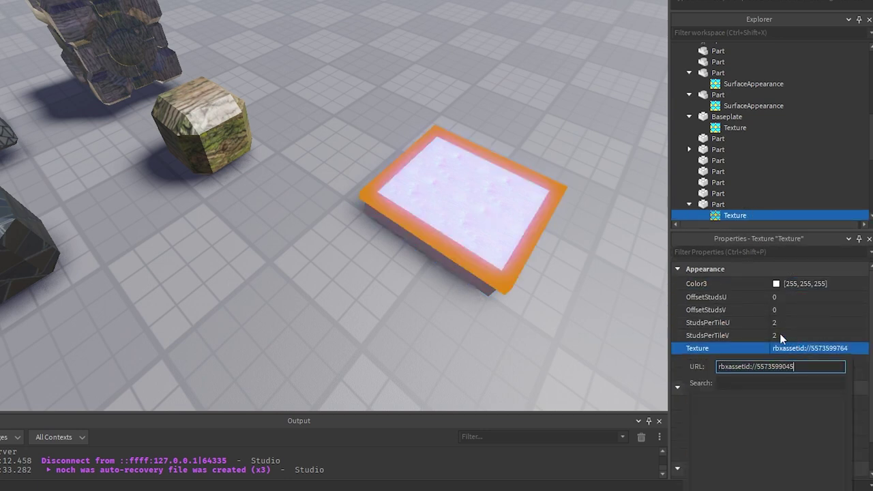
pyautogui.hotkey('ctrl', 'v')
pyautogui.press('Return')
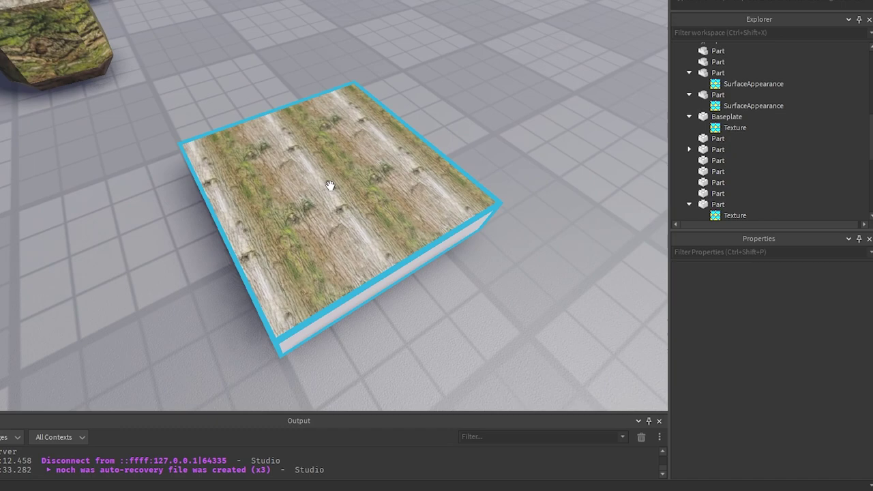
pyautogui.scroll(5, 330, 185)
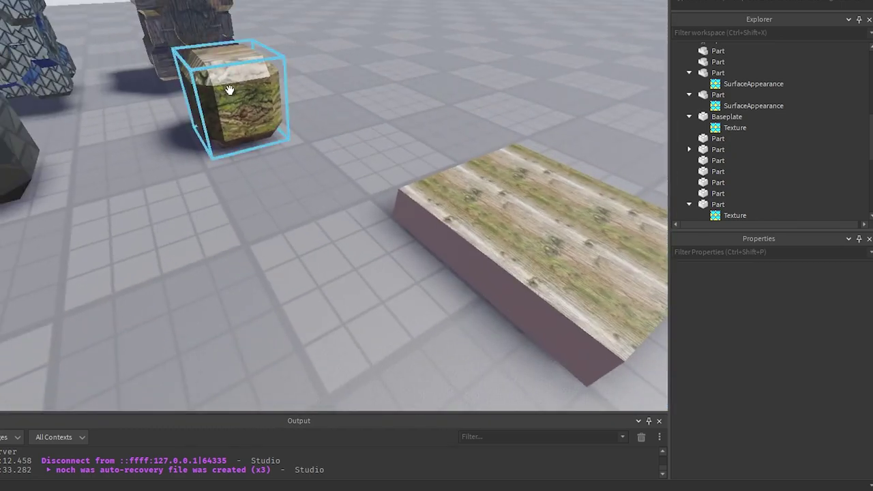
pyautogui.click(230, 90)
pyautogui.moveTo(230, 90); pyautogui.dragTo(372, 152, button='right')
pyautogui.click(722, 205)
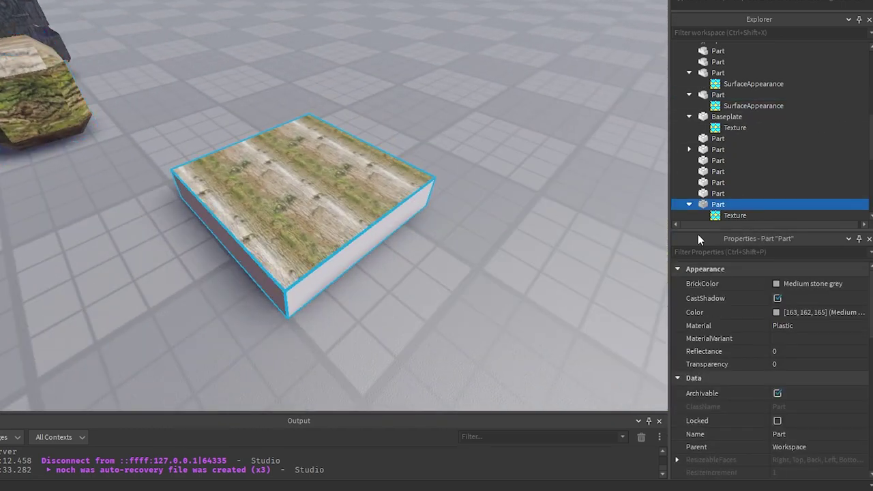
pyautogui.click(735, 215)
pyautogui.click(810, 349)
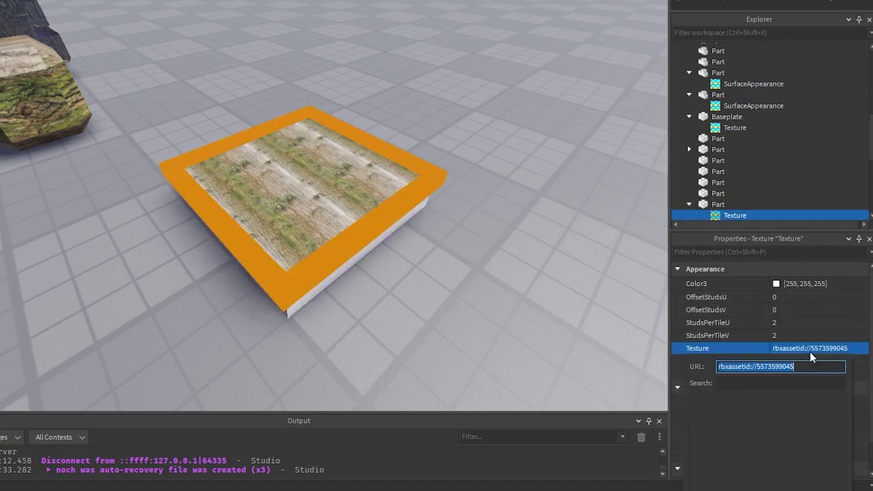
pyautogui.hotkey('ctrl', 'v')
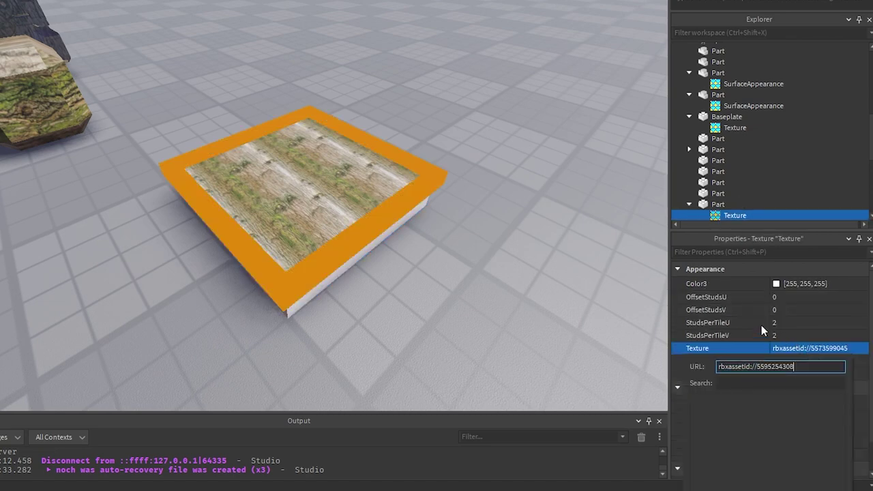
pyautogui.press('Return')
pyautogui.scroll(10, 346, 166)
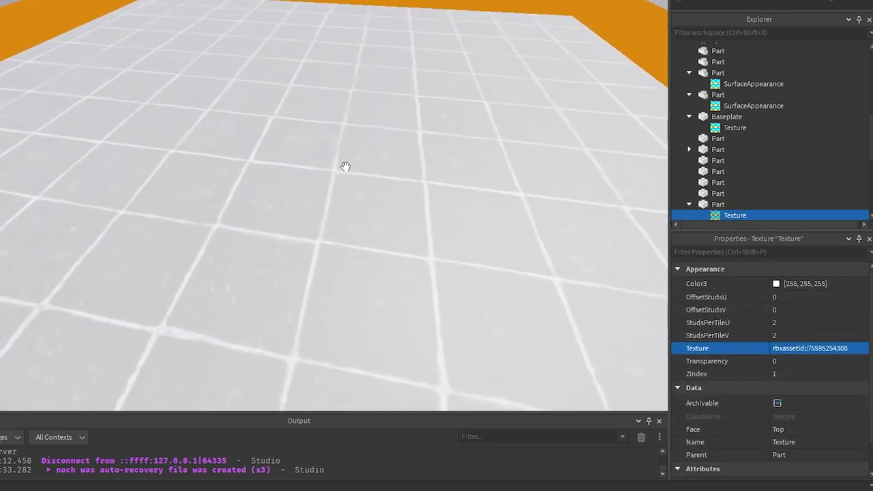
# Step: Examine the roughness texture on the flat part from several distances alongside the beveled wood cube
pyautogui.scroll(-10, 346, 166)
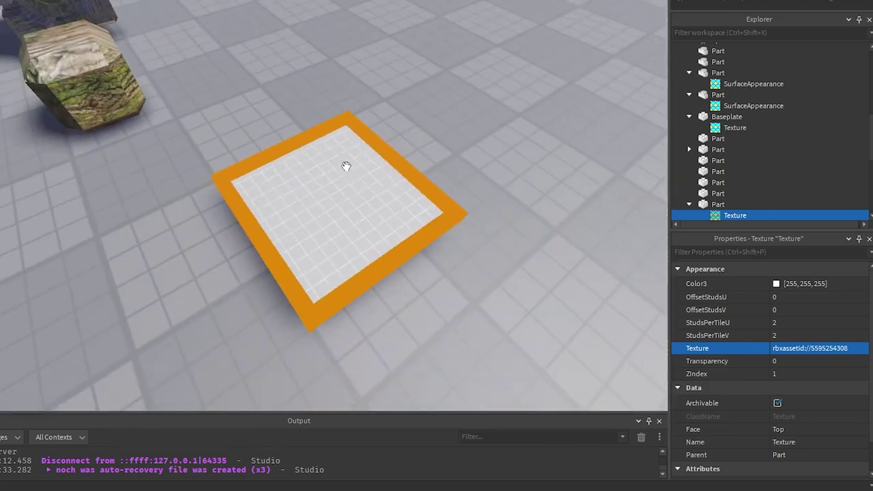
pyautogui.moveTo(346, 167); pyautogui.dragTo(346, 166, button='right')
pyautogui.press('w')
pyautogui.press('a')
pyautogui.press('d')
pyautogui.scroll(6, 346, 167)
pyautogui.scroll(-4, 346, 166)
pyautogui.scroll(-4, 346, 166)
pyautogui.scroll(6, 346, 166)
pyautogui.scroll(-6, 347, 166)
pyautogui.scroll(2, 346, 167)
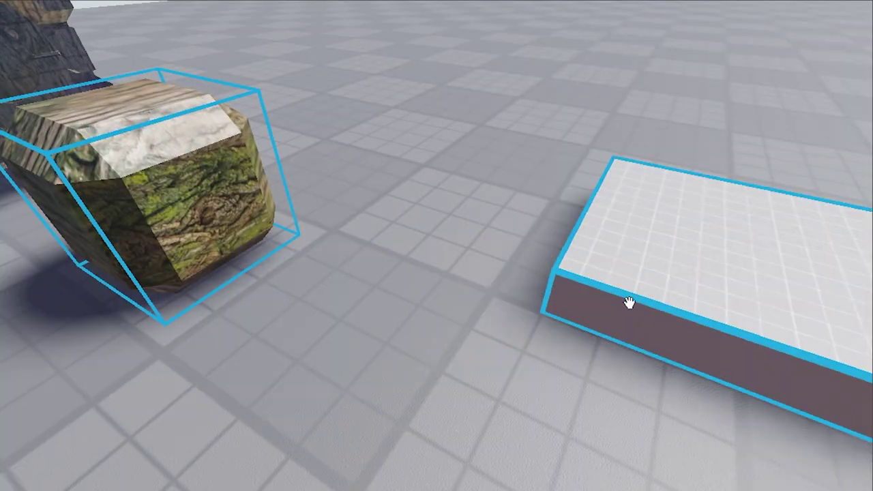
# Step: Inspect the reflections on the beveled black metal cube and compare its surface with the flat roughness-textured part
pyautogui.moveTo(629, 302); pyautogui.dragTo(604, 296, button='right')
pyautogui.scroll(3, 605, 296)
pyautogui.moveTo(497, 264); pyautogui.dragTo(496, 245, button='right')
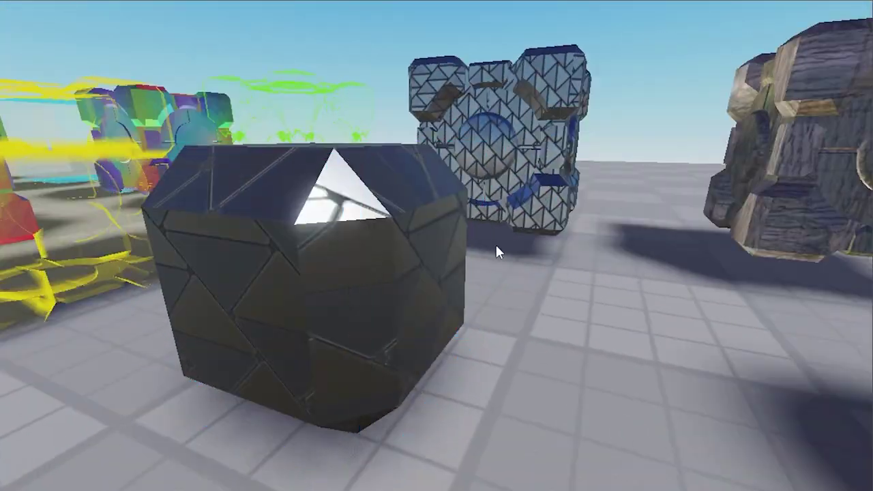
pyautogui.press('f')
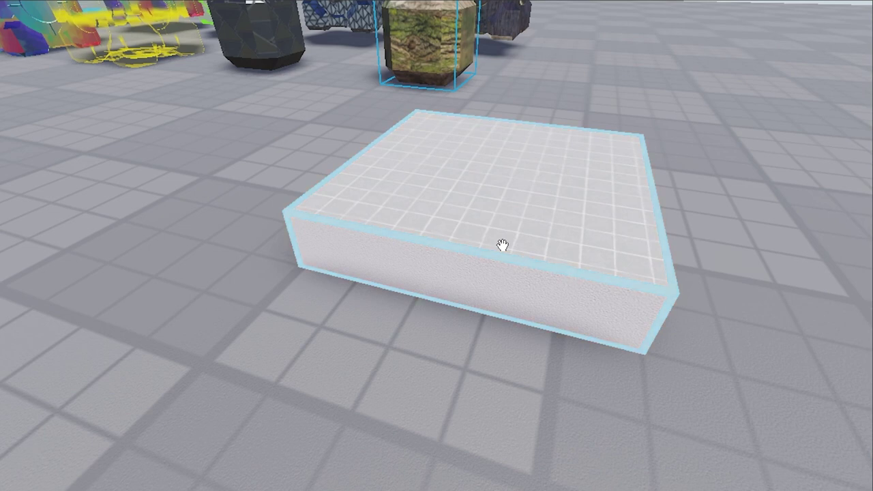
pyautogui.scroll(-3, 499, 243)
pyautogui.moveTo(499, 244)
pyautogui.mouseDown(button='right')
pyautogui.moveTo(509, 254)
pyautogui.moveTo(495, 246)
pyautogui.mouseUp(button='right')
pyautogui.click(412, 229)
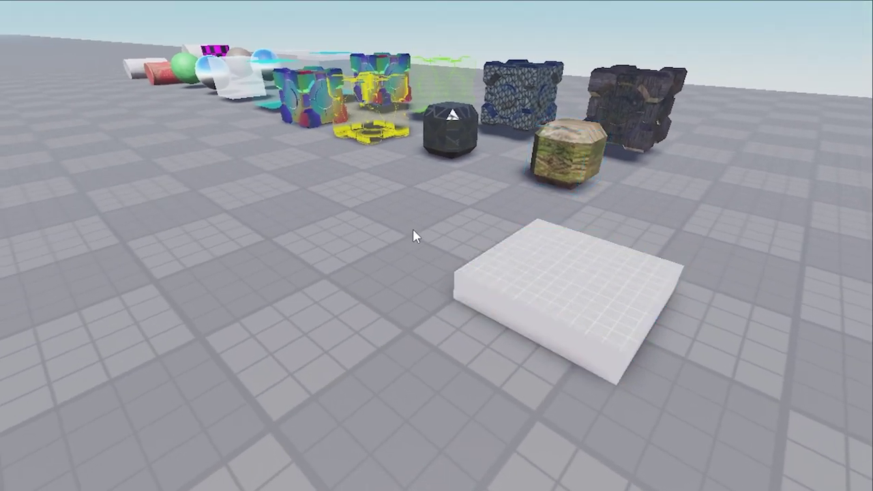
# Step: Return to the limestone cylinders and check the Material property of the short one beside the magenta checkered cylinder
pyautogui.moveTo(413, 229); pyautogui.dragTo(413, 229, button='right')
pyautogui.scroll(-5, 413, 235)
pyautogui.press('w')
pyautogui.press('a')
pyautogui.press('a')
pyautogui.moveTo(413, 229); pyautogui.dragTo(413, 229, button='right')
pyautogui.press('d')
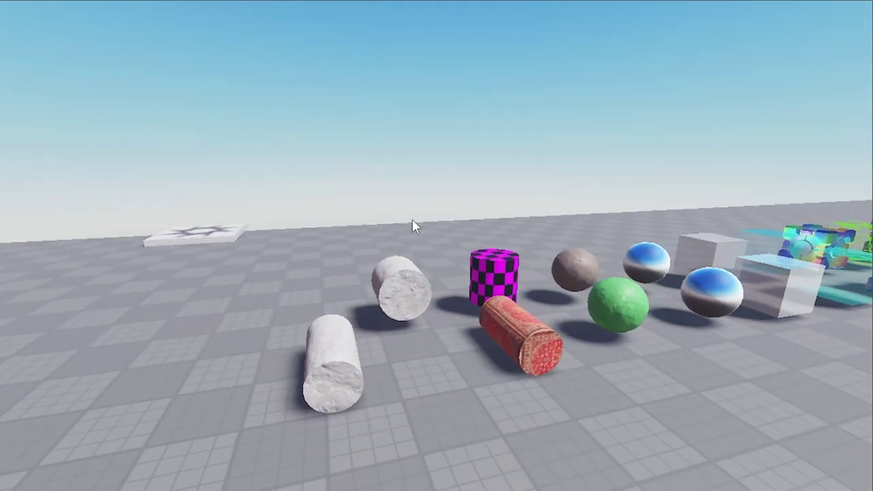
pyautogui.moveTo(412, 220); pyautogui.dragTo(367, 199, button='right')
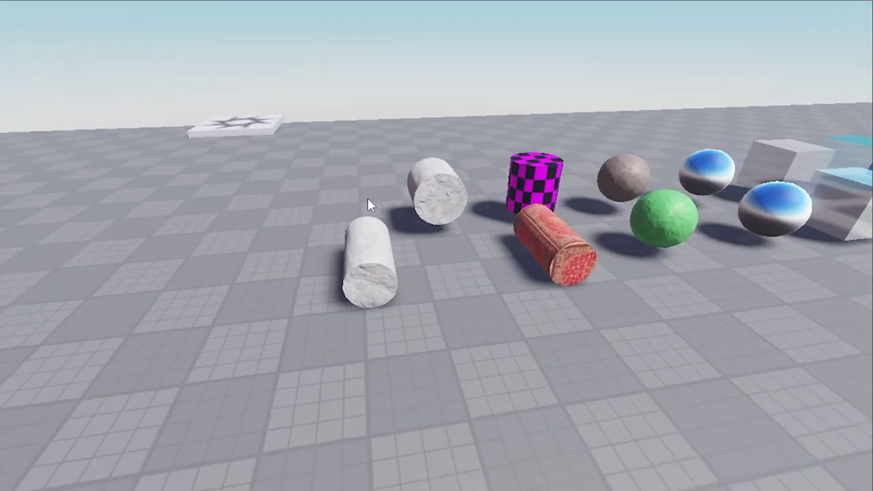
pyautogui.moveTo(425, 195); pyautogui.dragTo(362, 129, button='right')
pyautogui.press('f')
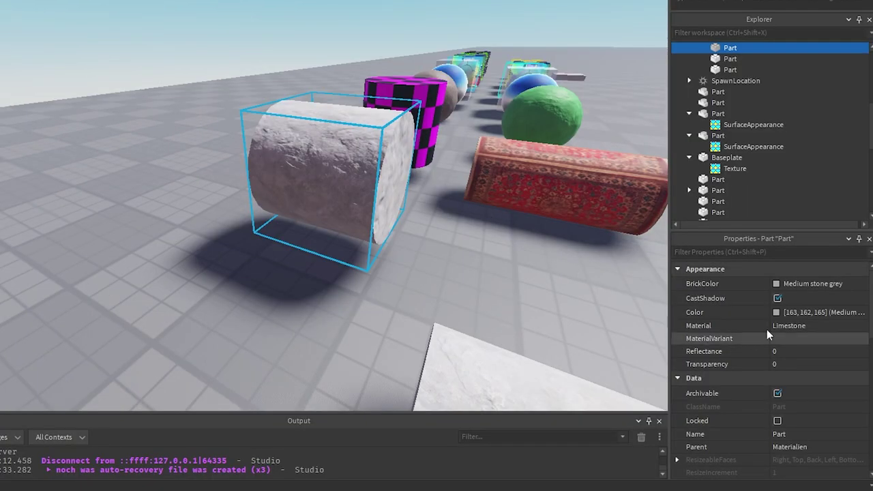
pyautogui.click(812, 326)
pyautogui.click(813, 329)
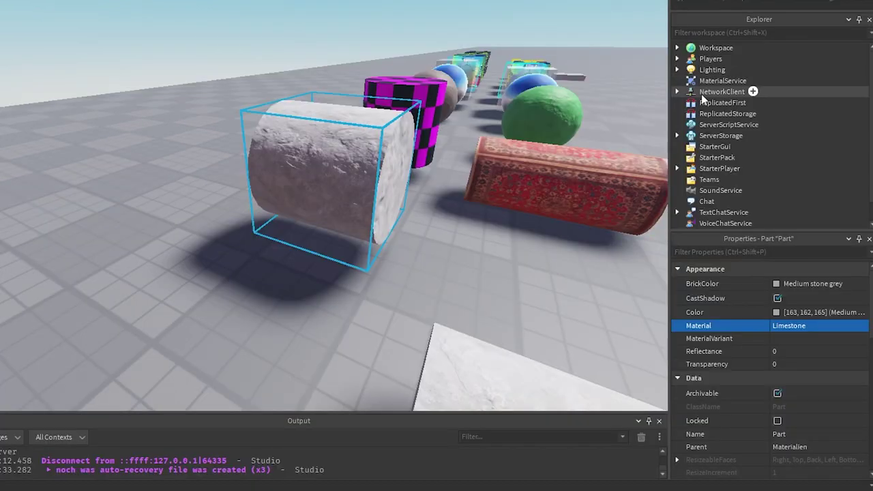
# Step: Add a MaterialVariant to MaterialService
pyautogui.click(750, 81)
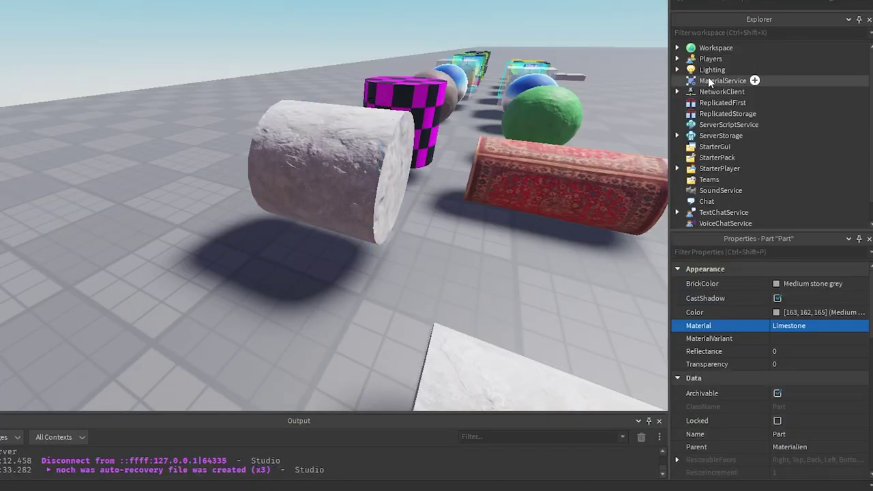
pyautogui.click(755, 80)
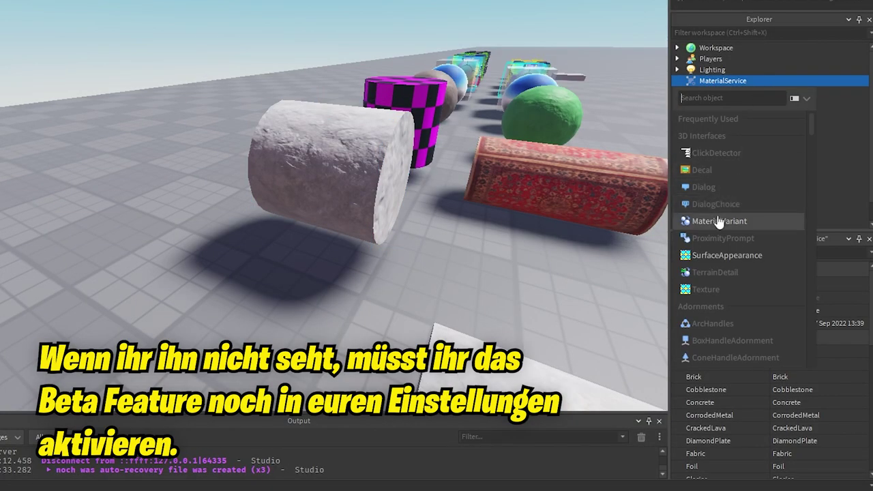
pyautogui.click(720, 221)
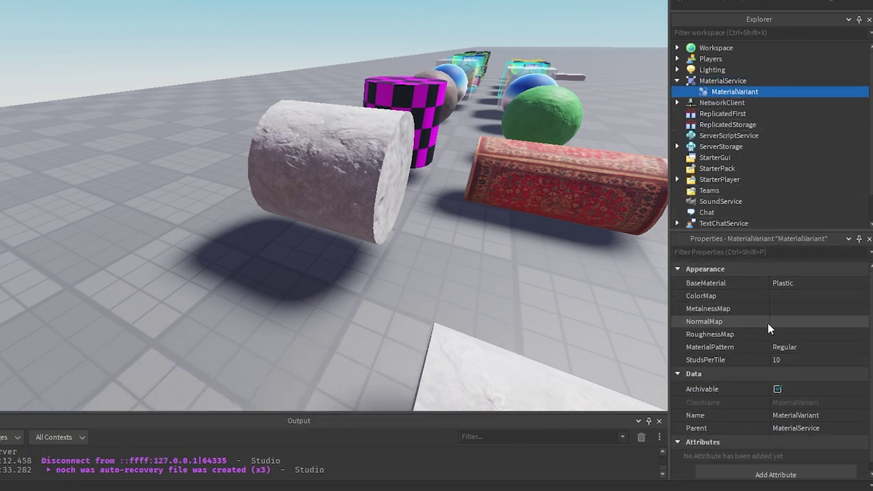
# Step: Place the beveled black metal cube's SurfaceAppearance in MaterialService beside the MaterialVariant
pyautogui.moveTo(481, 94); pyautogui.dragTo(482, 96, button='right')
pyautogui.press('w')
pyautogui.click(347, 165)
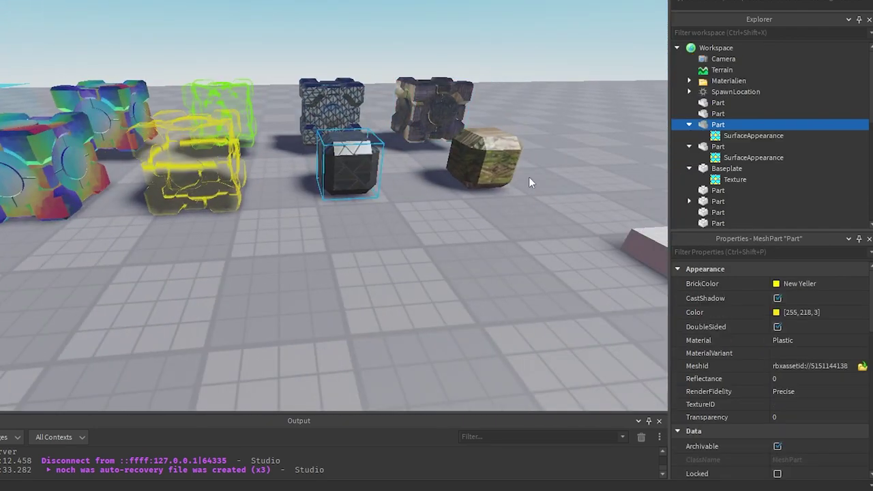
pyautogui.click(744, 136)
pyautogui.press('a')
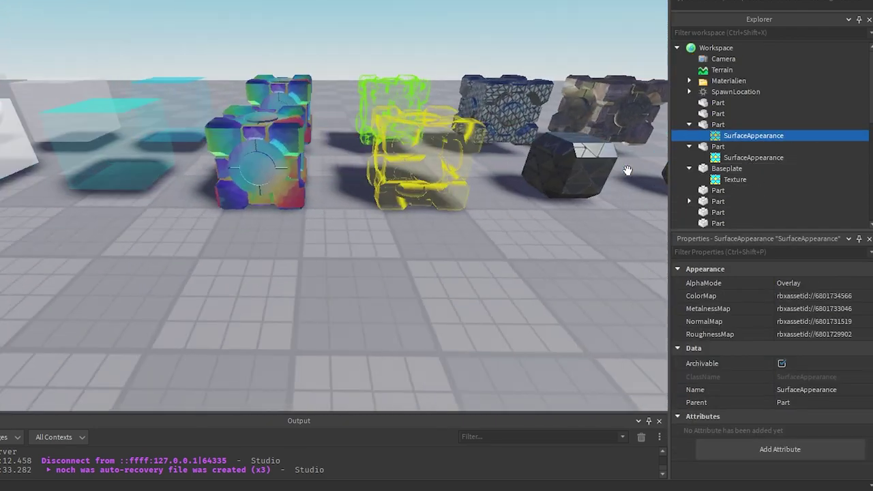
pyautogui.moveTo(628, 170); pyautogui.dragTo(606, 189, button='right')
pyautogui.moveTo(754, 135); pyautogui.dragTo(725, 193)
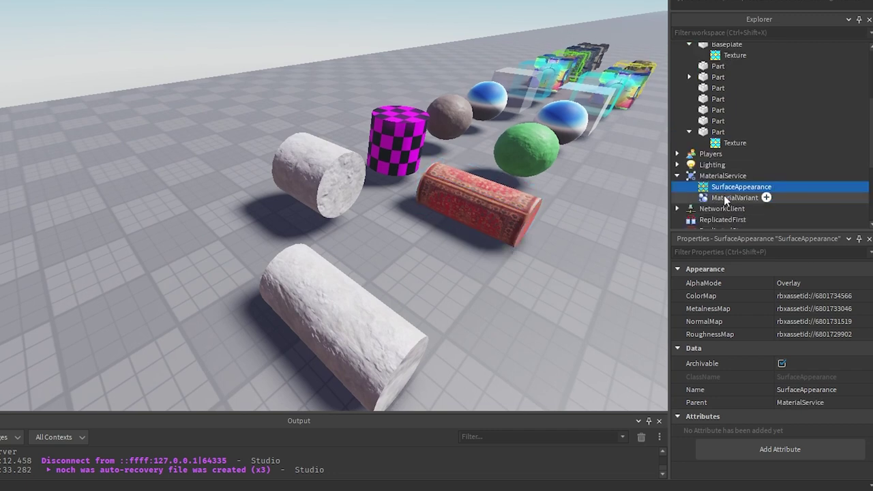
pyautogui.click(717, 197)
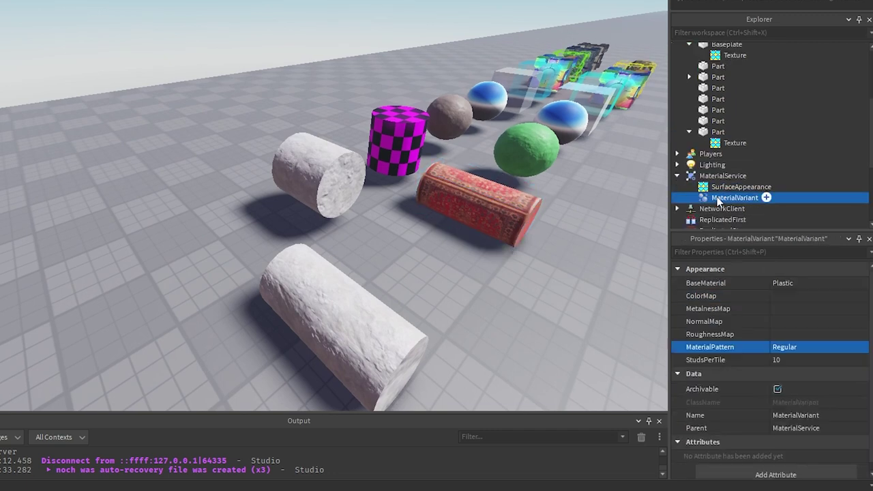
pyautogui.click(789, 296)
pyautogui.hotkey('ctrl', 'v')
pyautogui.press('Return')
pyautogui.click(737, 188)
pyautogui.click(797, 310)
pyautogui.click(718, 198)
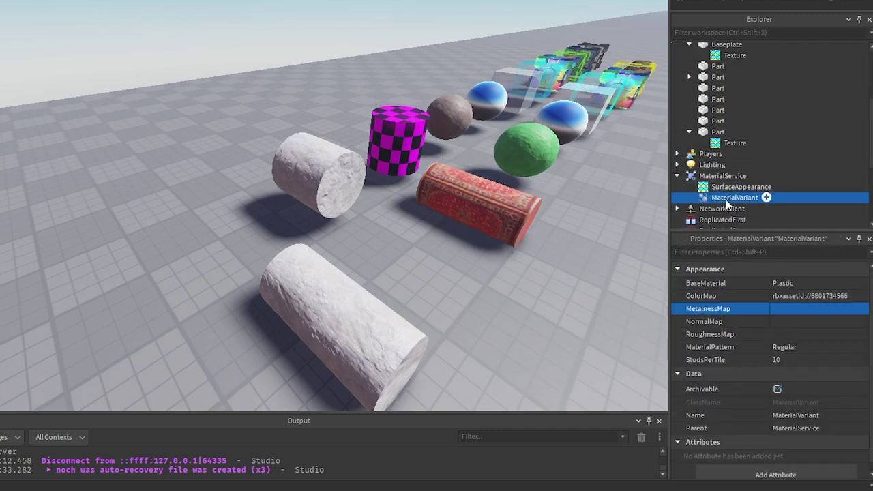
pyautogui.click(801, 311)
pyautogui.hotkey('ctrl', 'v')
pyautogui.click(742, 186)
pyautogui.click(807, 322)
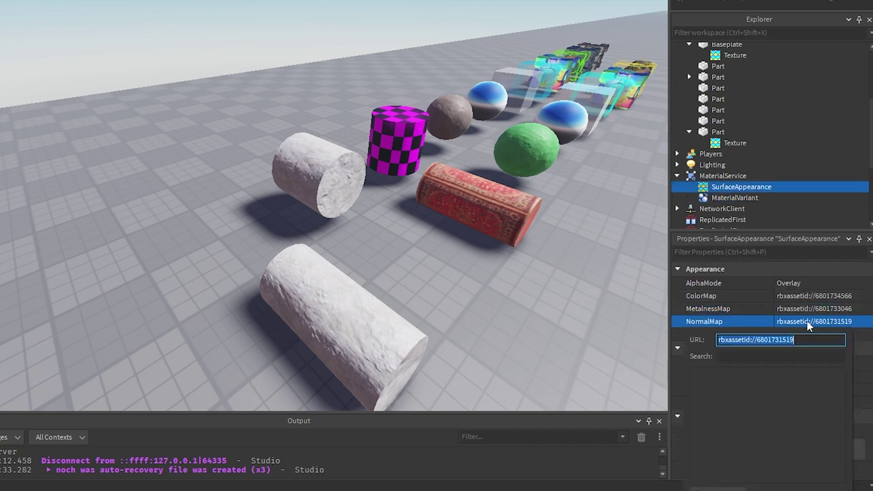
pyautogui.click(726, 198)
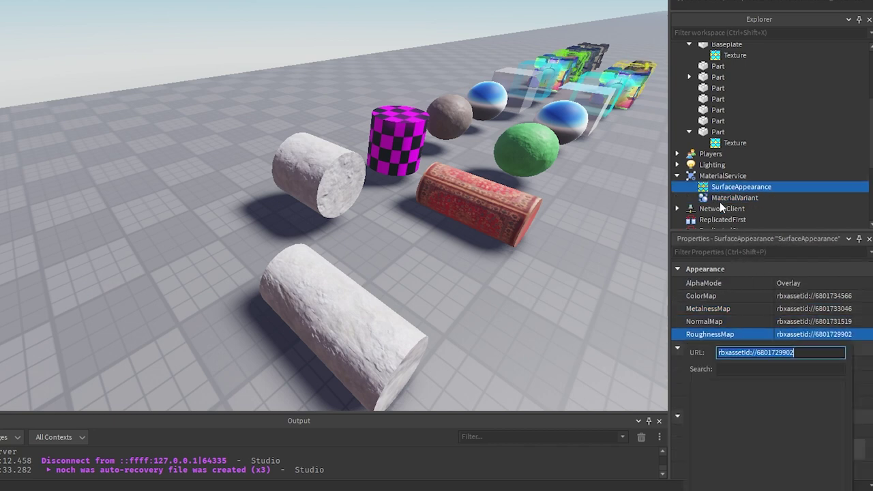
pyautogui.click(726, 198)
pyautogui.click(791, 333)
pyautogui.hotkey('ctrl', 'v')
# Step: Review the MaterialVariant's MaterialPattern options, StudsPerTile and BaseMaterial properties
pyautogui.click(801, 347)
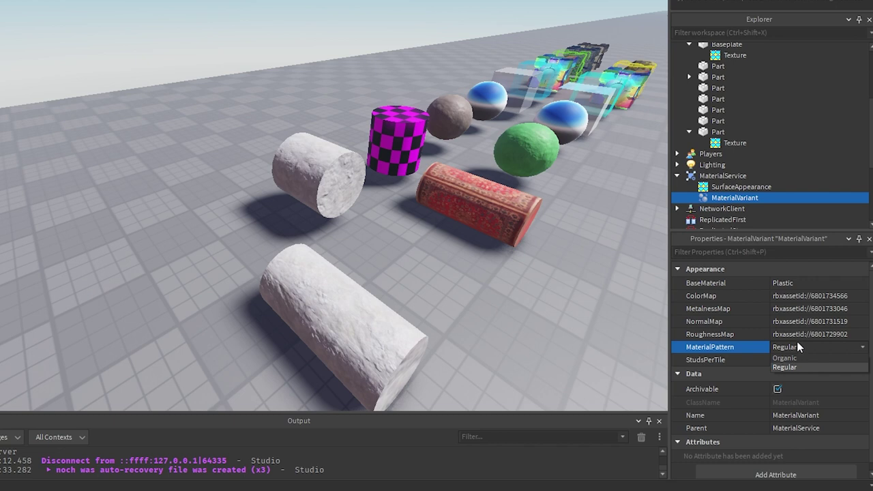
pyautogui.click(798, 345)
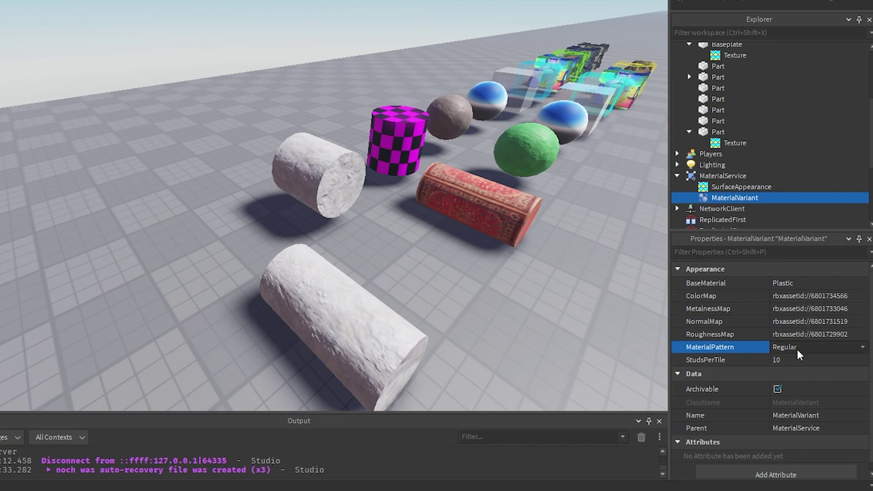
pyautogui.click(791, 359)
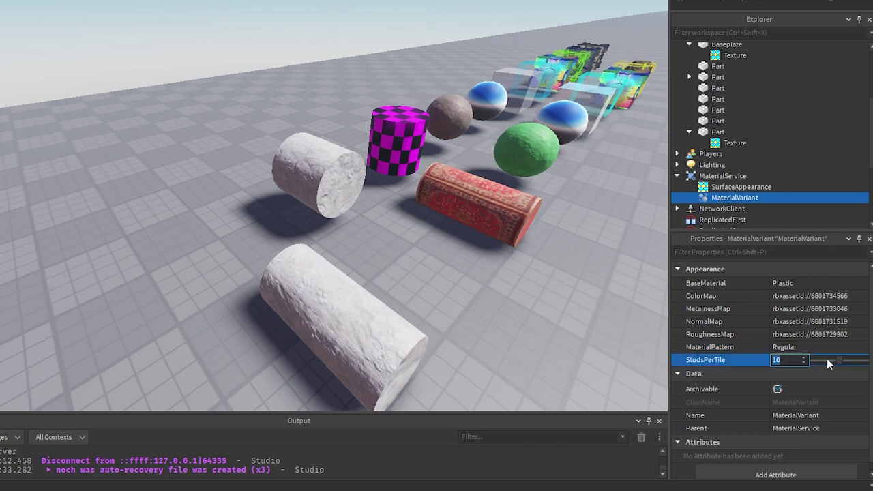
pyautogui.click(780, 282)
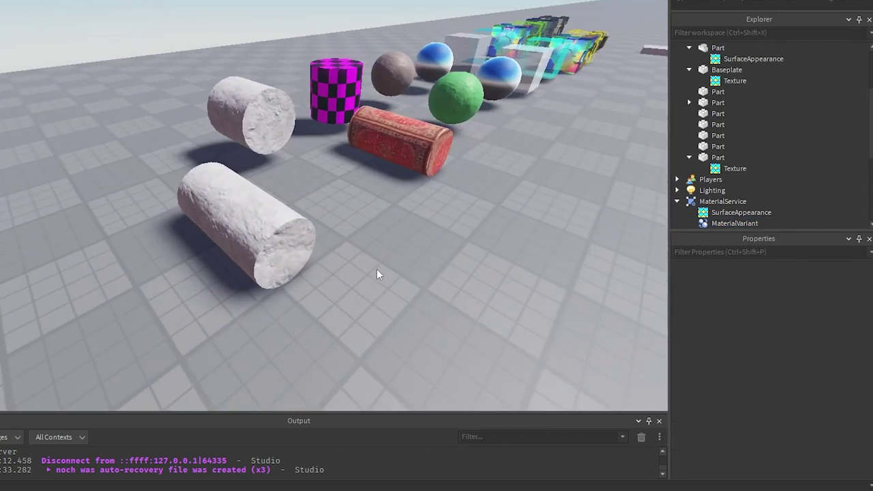
# Step: Rename the MaterialVariant to GeilesMetall and remove the SurfaceAppearance from MaterialService
pyautogui.press('a')
pyautogui.moveTo(377, 269); pyautogui.dragTo(365, 261, button='right')
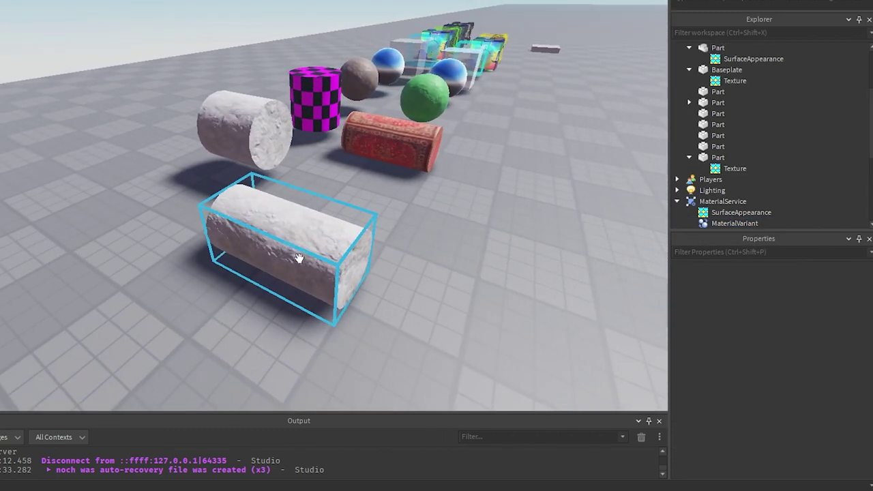
pyautogui.click(308, 255)
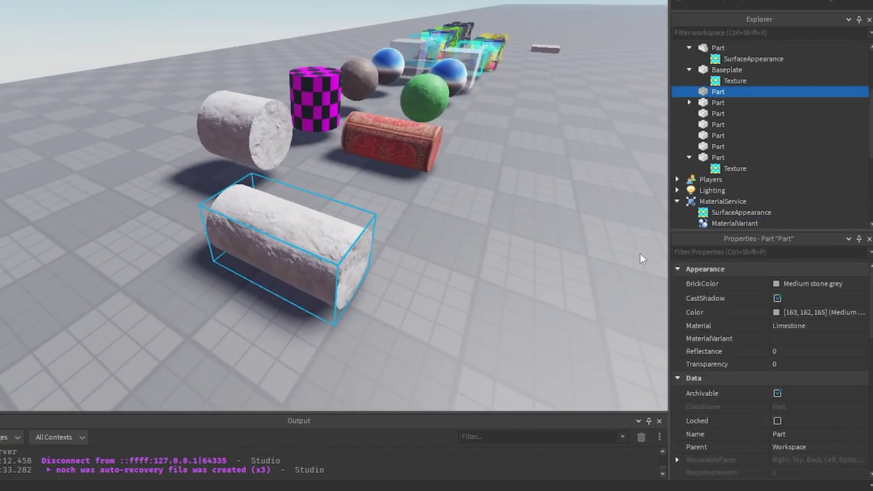
pyautogui.scroll(-3, 747, 167)
pyautogui.click(735, 150)
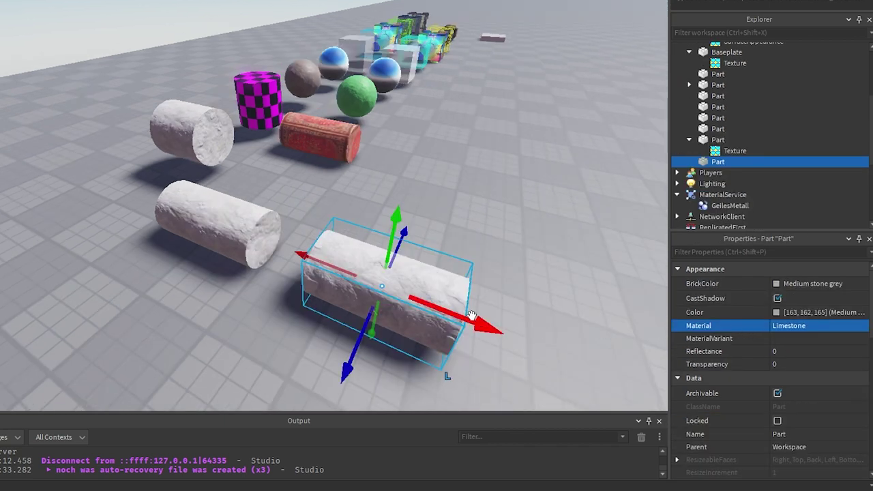
# Step: Place a duplicate of the long limestone cylinder beside the original and set its MaterialVariant to GeilesMetall
pyautogui.moveTo(471, 319); pyautogui.dragTo(466, 316, button='right')
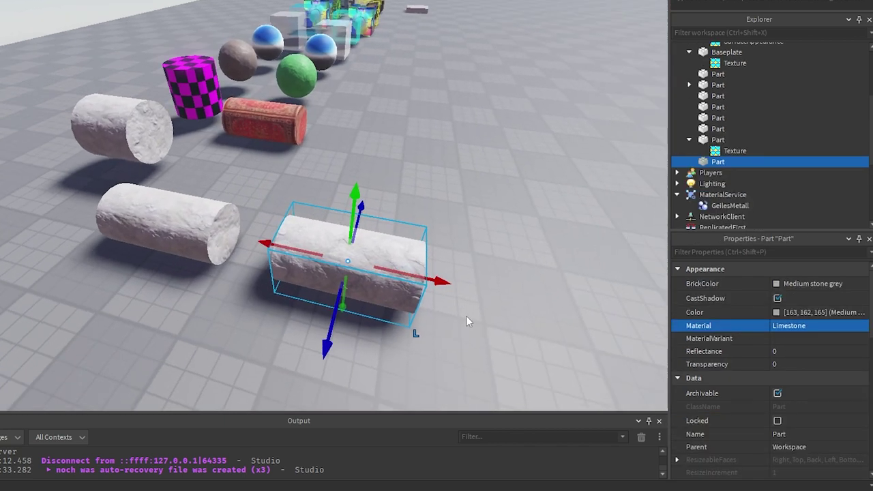
pyautogui.click(788, 339)
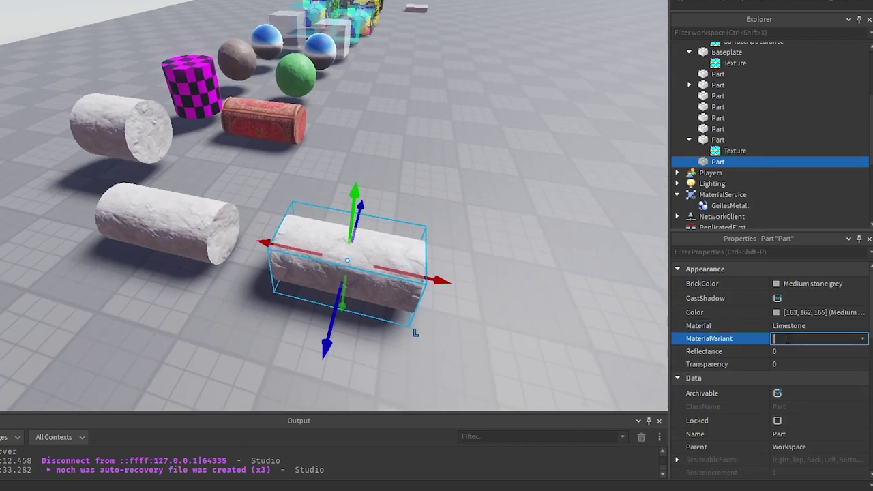
pyautogui.click(870, 345)
pyautogui.scroll(4, 865, 338)
pyautogui.click(862, 324)
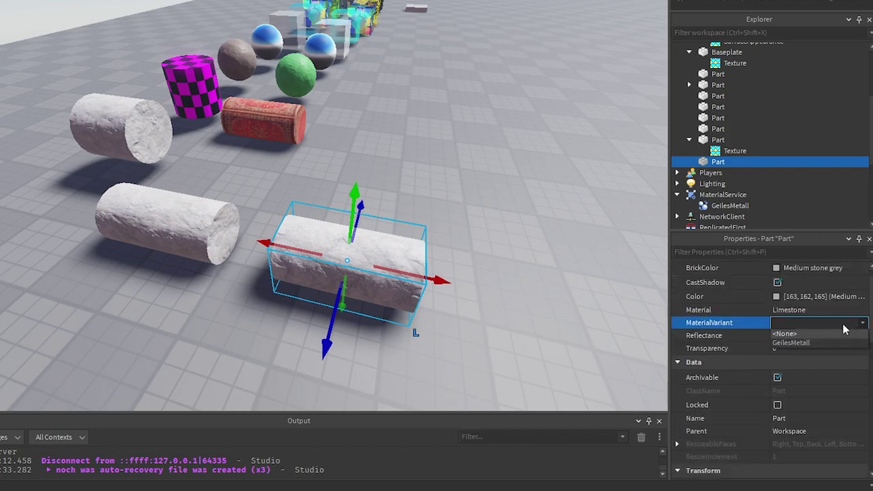
pyautogui.click(791, 343)
# Step: Inspect the metal pattern and reflections on the duplicated cylinder from several angles
pyautogui.scroll(10, 433, 320)
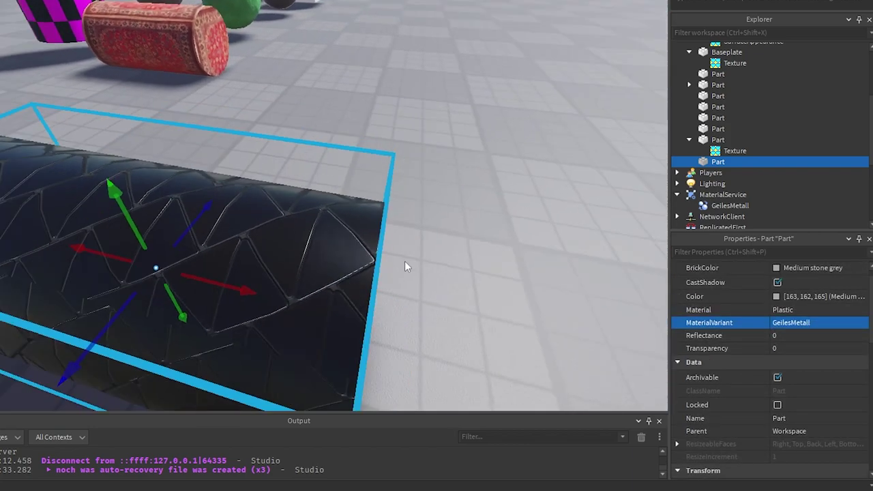
pyautogui.moveTo(404, 261); pyautogui.dragTo(404, 260, button='right')
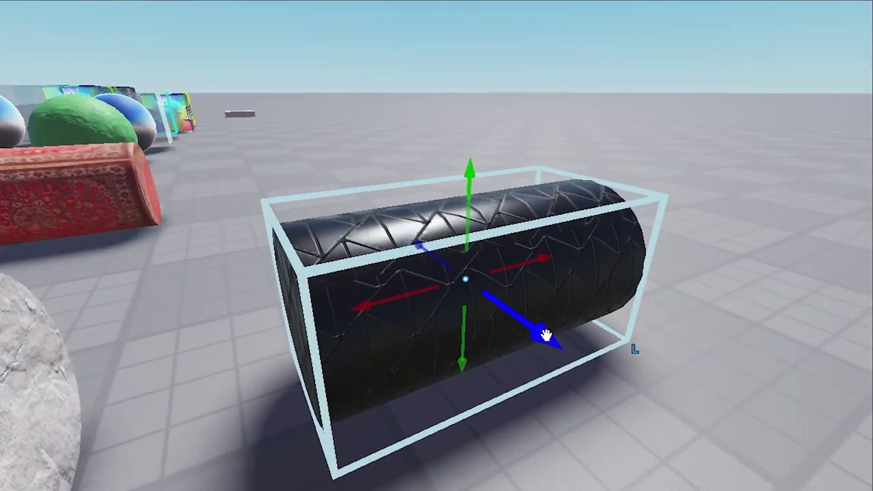
pyautogui.scroll(-8, 677, 260)
pyautogui.moveTo(598, 233); pyautogui.dragTo(598, 232, button='right')
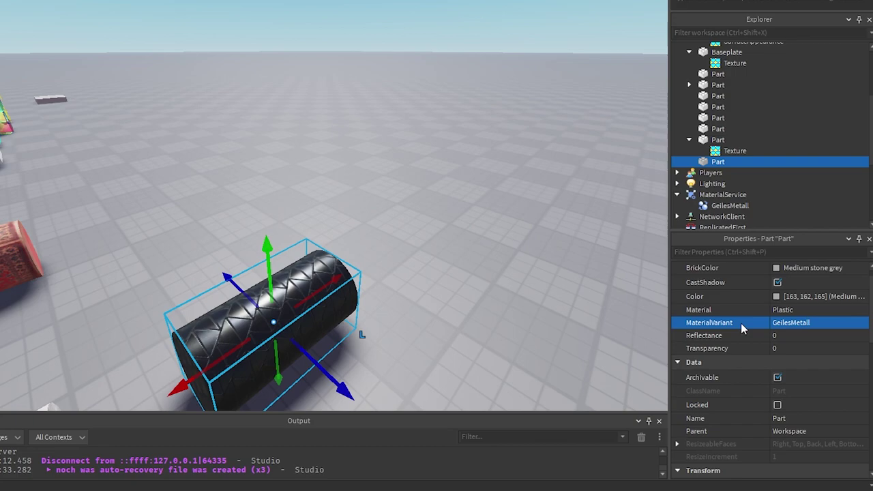
pyautogui.moveTo(479, 239); pyautogui.dragTo(478, 239, button='right')
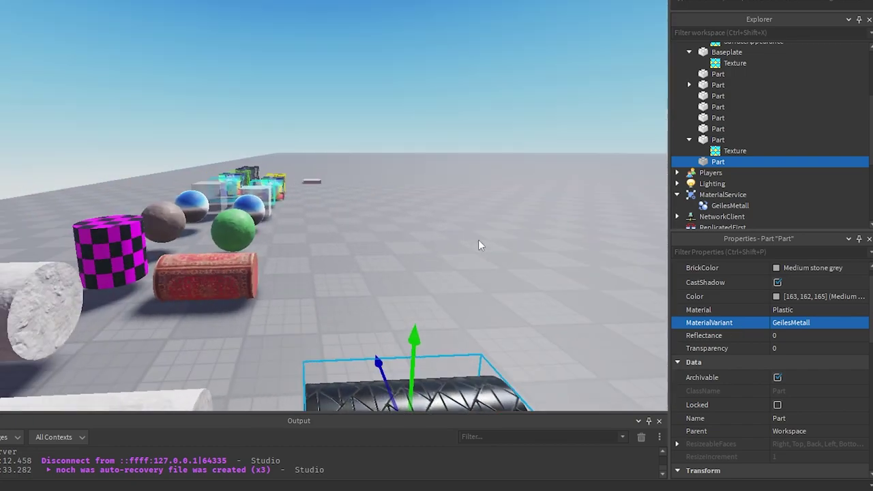
pyautogui.scroll(-1, 709, 172)
# Step: Review the GeilesMetall variant's properties, the metal cylinder up close, and MaterialService's material overrides
pyautogui.click(709, 173)
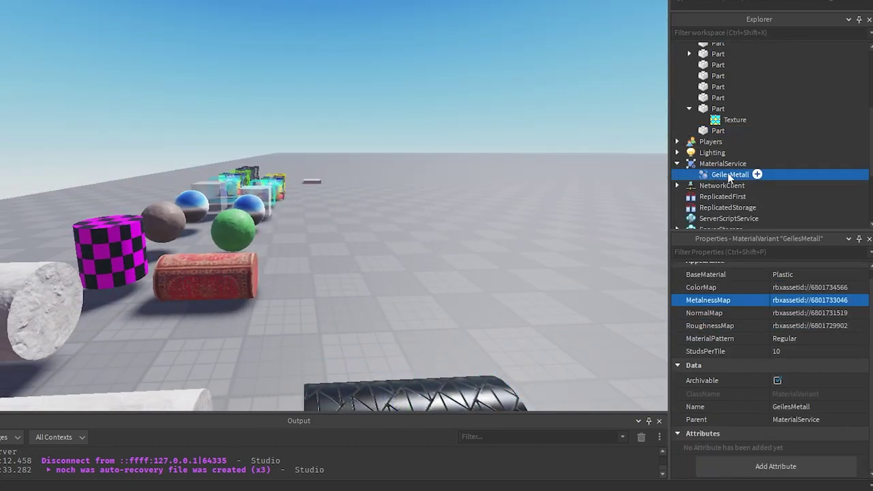
pyautogui.moveTo(467, 182); pyautogui.dragTo(466, 182, button='right')
pyautogui.press('w')
pyautogui.press('s')
pyautogui.moveTo(329, 205); pyautogui.dragTo(330, 208, button='right')
pyautogui.click(713, 179)
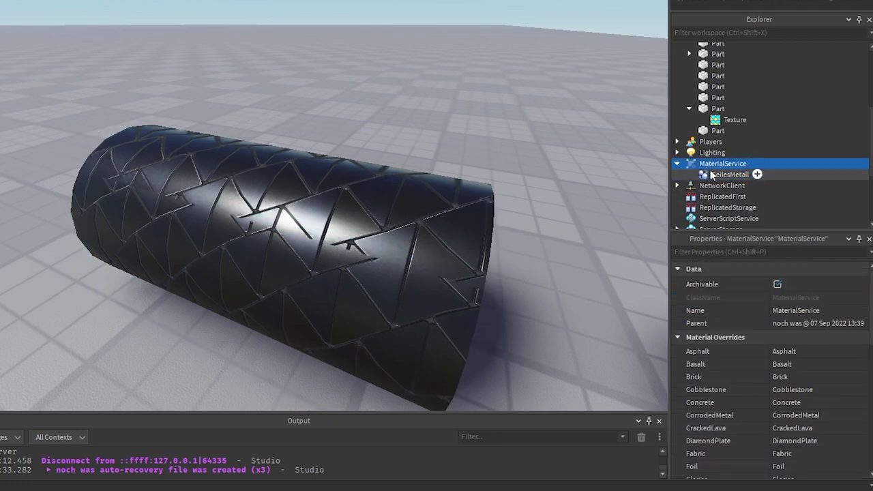
# Step: Try the Organic MaterialPattern on the GeilesMetall variant and check the pattern on the dark metal cylinder
pyautogui.click(802, 347)
pyautogui.click(802, 347)
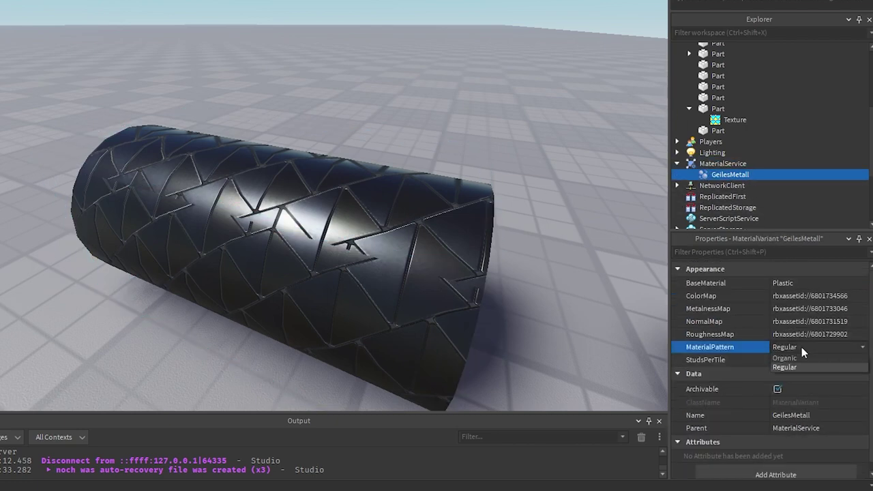
pyautogui.click(797, 356)
pyautogui.moveTo(423, 206); pyautogui.dragTo(421, 203, button='right')
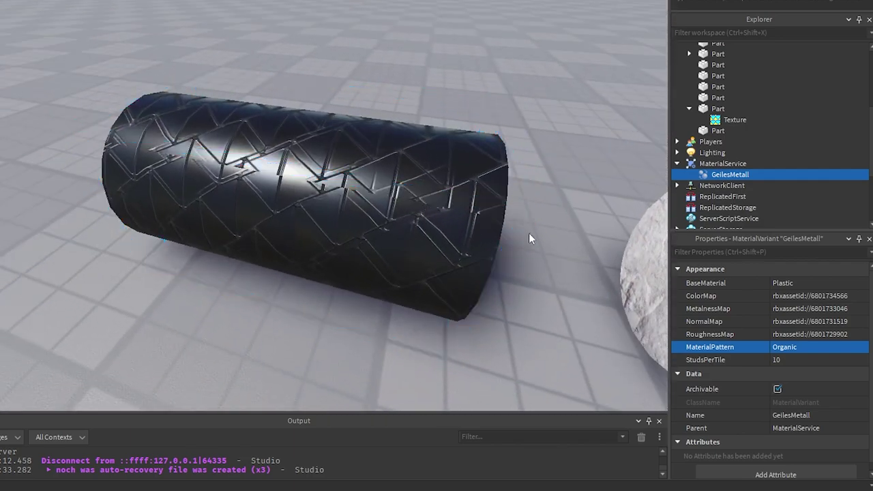
# Step: Restore the GeilesMetall variant's MaterialPattern to Regular
pyautogui.click(798, 349)
pyautogui.click(798, 350)
pyautogui.click(787, 367)
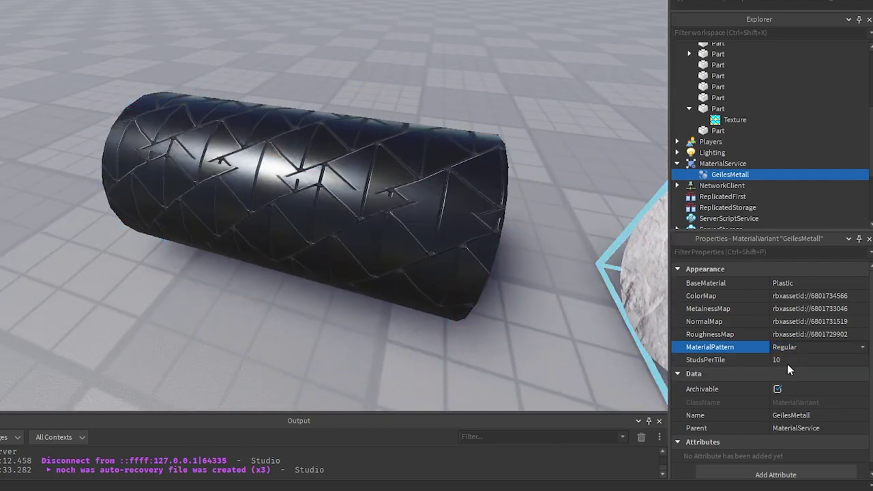
pyautogui.click(791, 284)
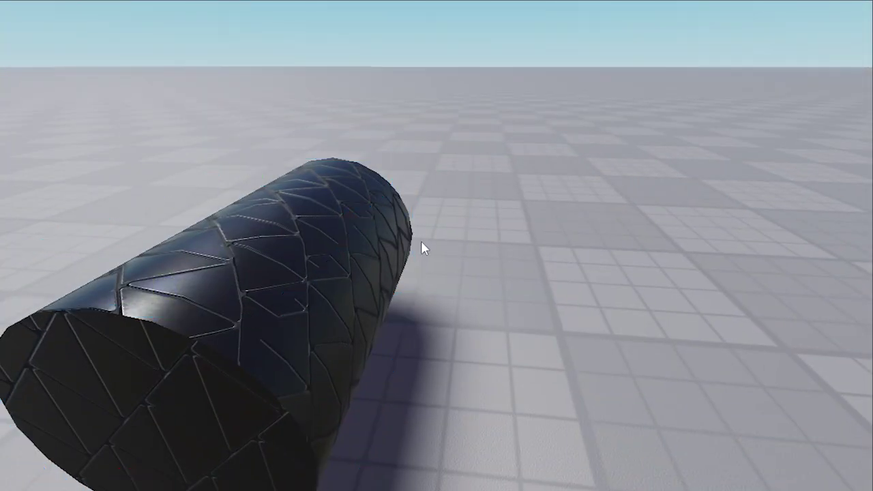
# Step: Survey the metal cylinder and the other sample parts from several angles, including the green snow sphere up close
pyautogui.moveTo(421, 246); pyautogui.dragTo(421, 245, button='right')
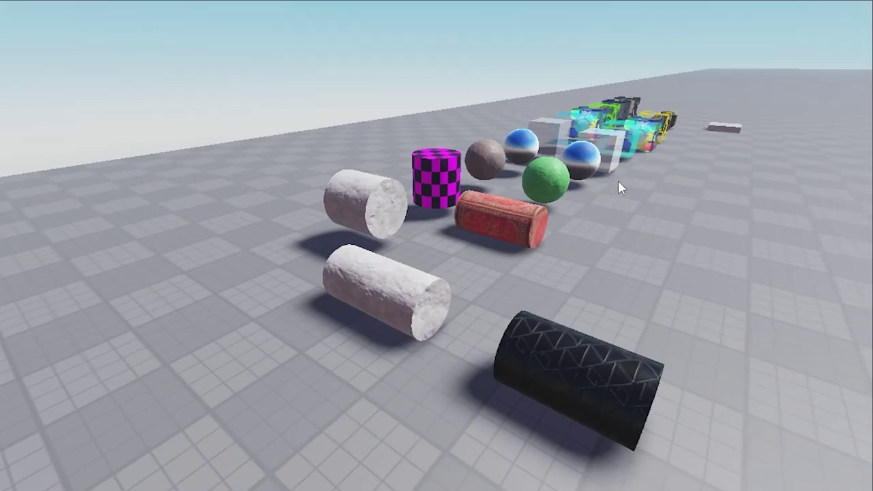
pyautogui.press('d')
pyautogui.moveTo(619, 180); pyautogui.dragTo(619, 180, button='right')
pyautogui.press('w')
pyautogui.click(257, 291)
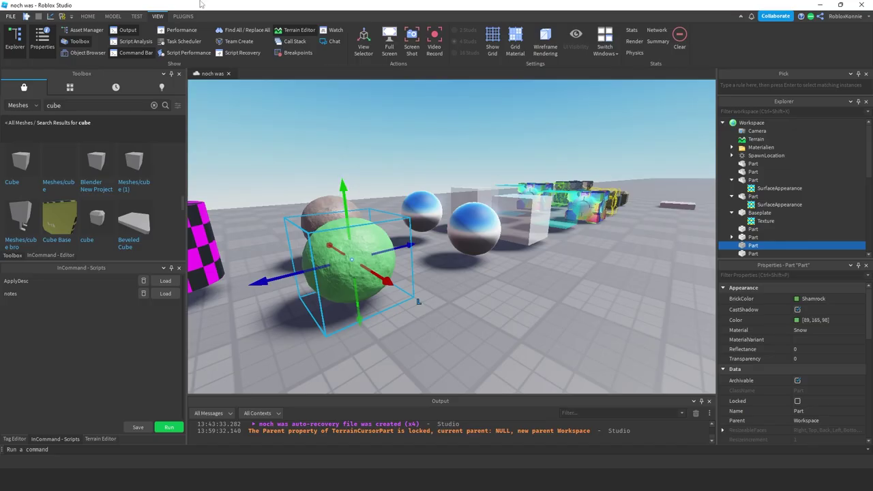
pyautogui.click(111, 17)
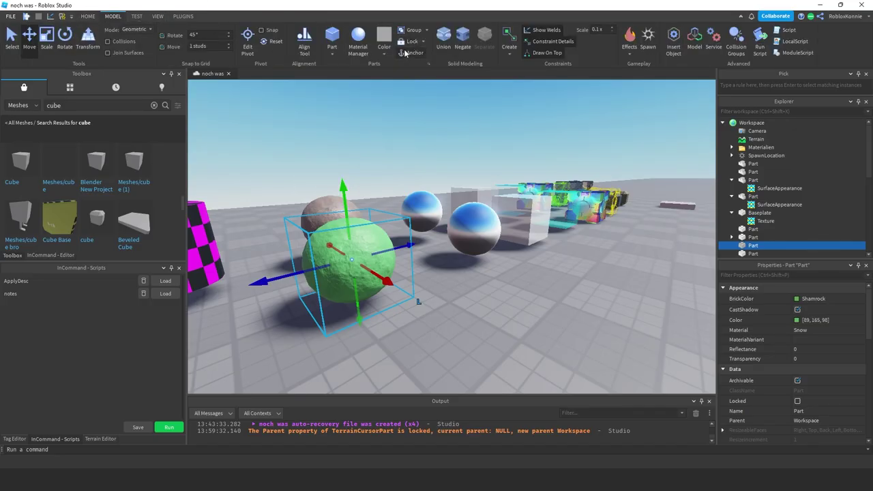
pyautogui.press('a')
pyautogui.moveTo(494, 124); pyautogui.dragTo(451, 100, button='right')
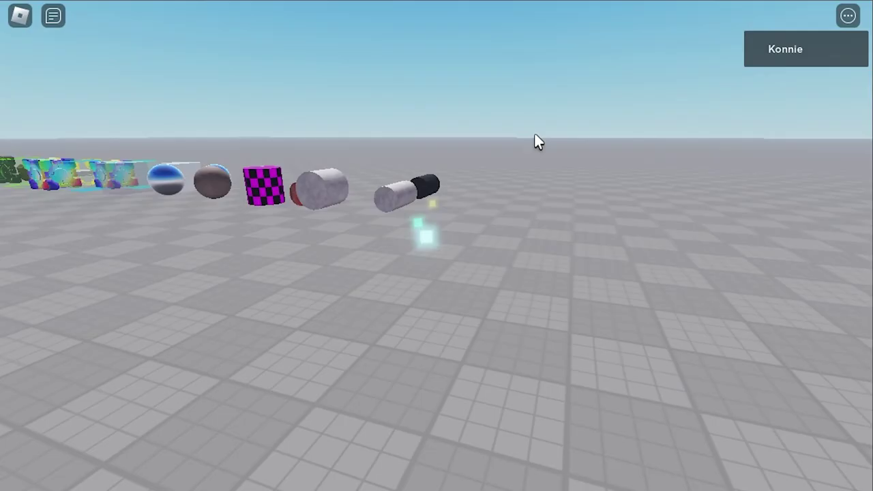
# Step: Run and jump the avatar around the sample parts in a play test to examine their materials in game
pyautogui.press('w')
pyautogui.press('space')
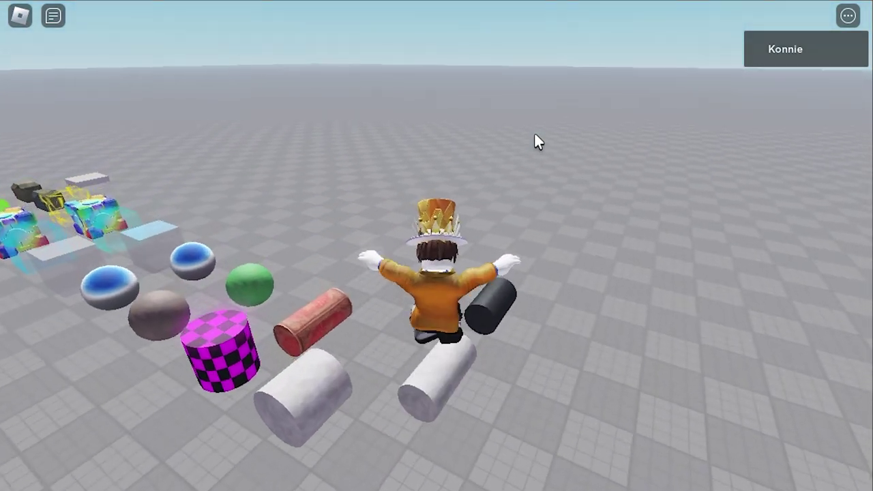
pyautogui.press('w')
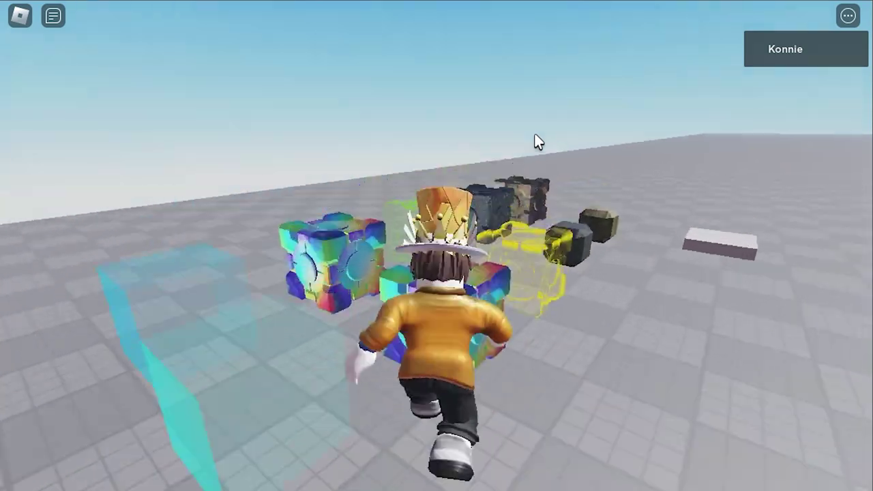
pyautogui.moveTo(535, 134); pyautogui.dragTo(535, 135, button='right')
pyautogui.press('space')
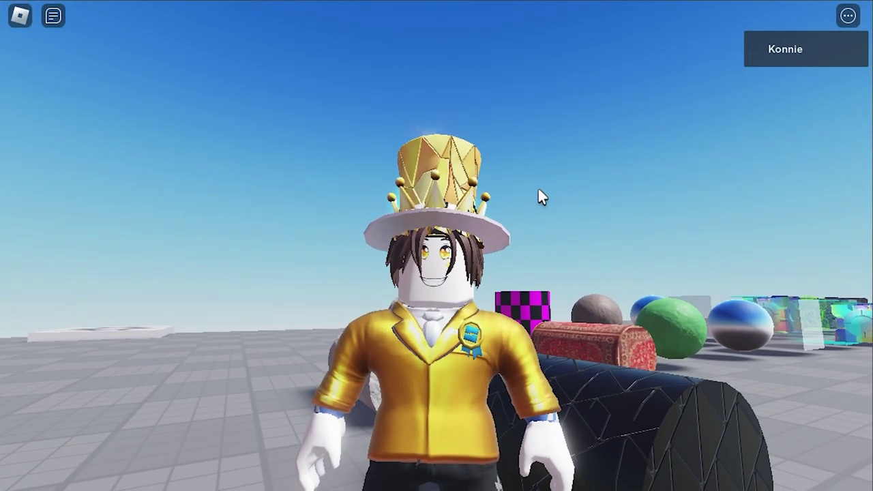
pyautogui.scroll(-2, 538, 190)
pyautogui.moveTo(539, 189); pyautogui.dragTo(538, 190, button='right')
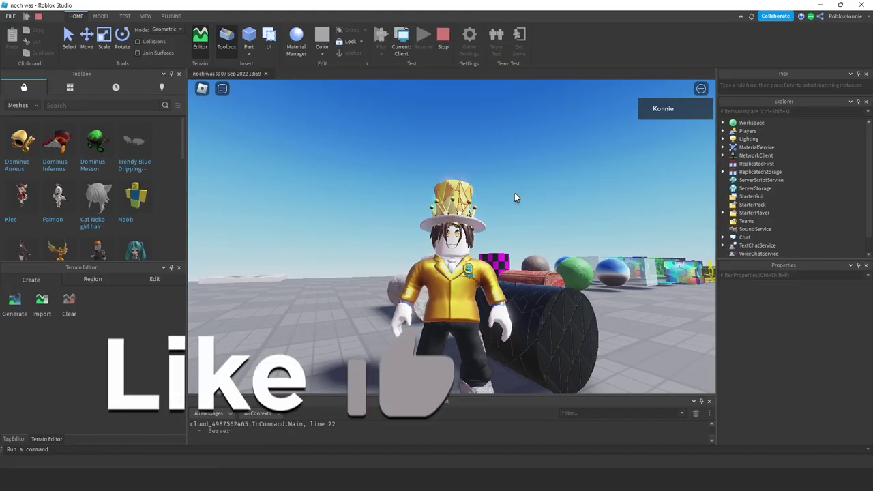
pyautogui.scroll(-4, 489, 196)
pyautogui.moveTo(487, 195); pyautogui.dragTo(487, 195, button='right')
pyautogui.press('s')
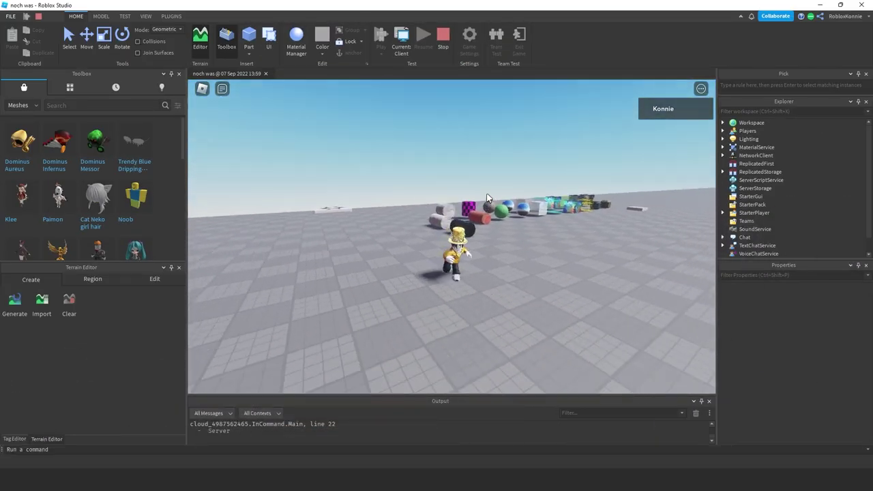